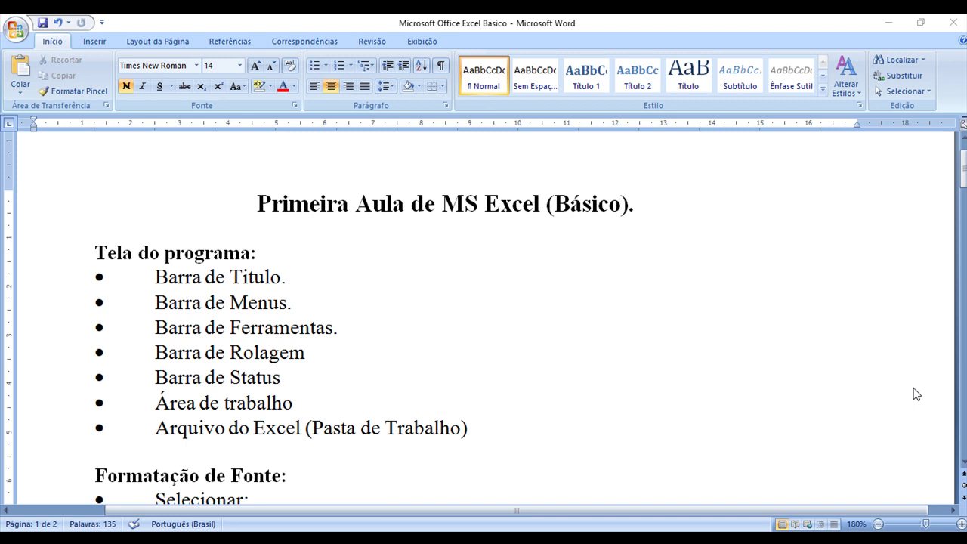
# Scroll through the Formatação de Fonte and alignment topics in the Word outline.
pyautogui.scroll(-2, 899, 388)
pyautogui.scroll(-2, 690, 330)
pyautogui.scroll(-1, 665, 352)
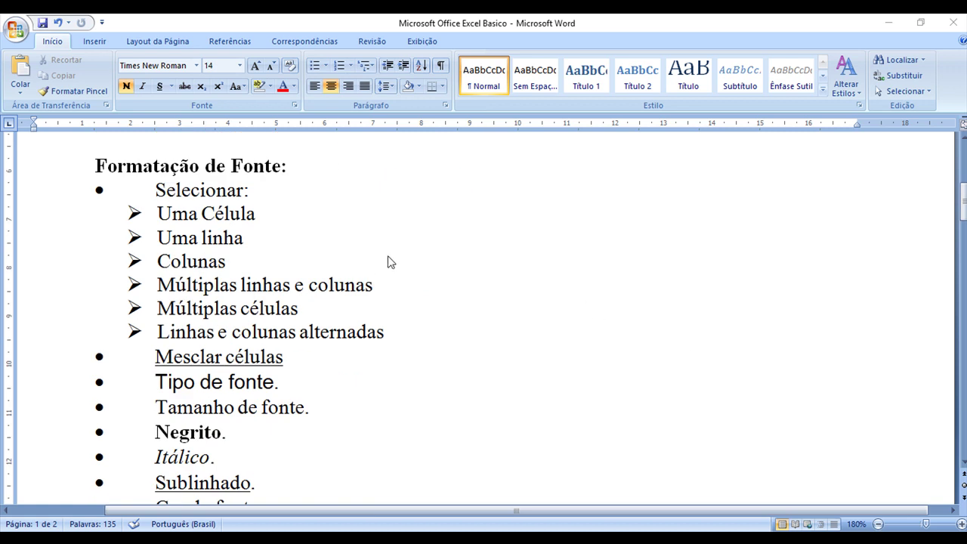
pyautogui.scroll(-1, 272, 255)
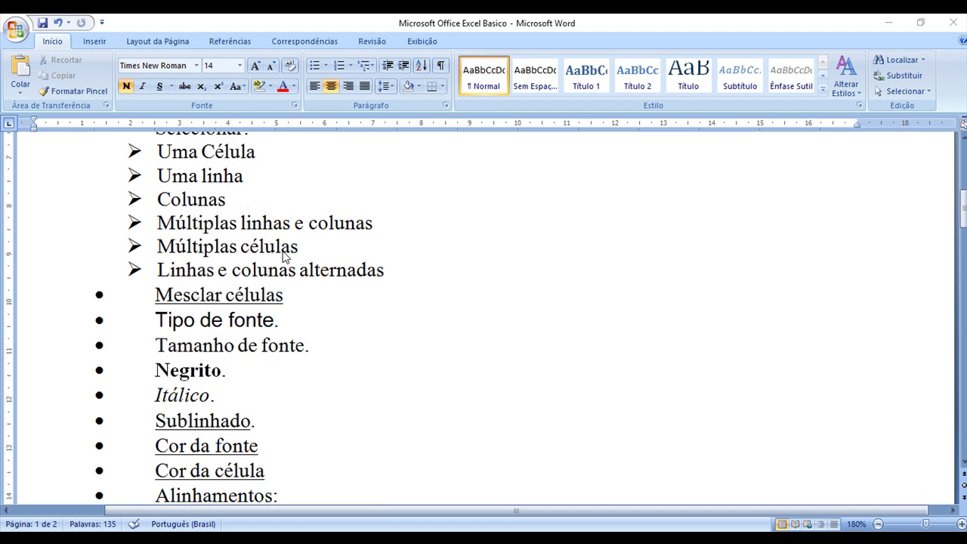
pyautogui.scroll(-2, 335, 285)
pyautogui.scroll(-1, 400, 303)
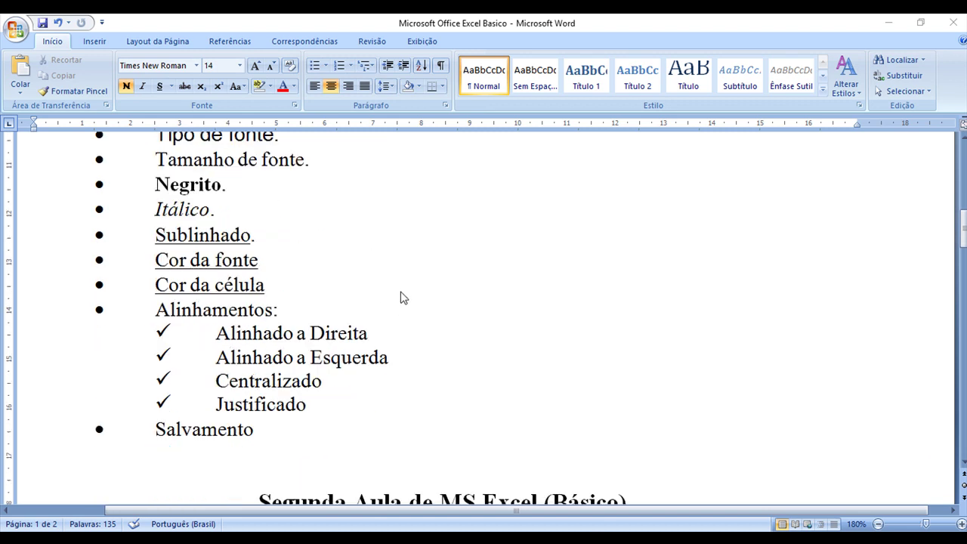
pyautogui.scroll(1, 401, 299)
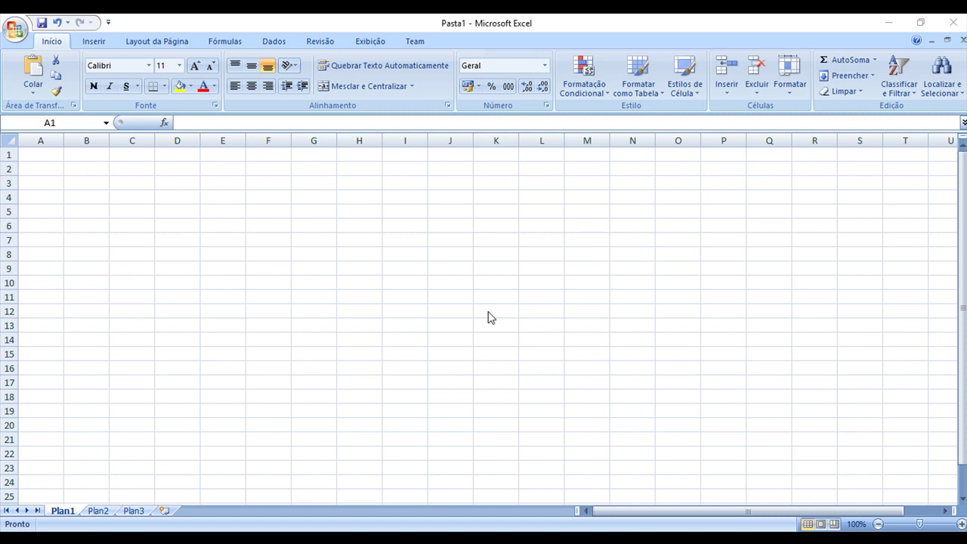
pyautogui.click(581, 18)
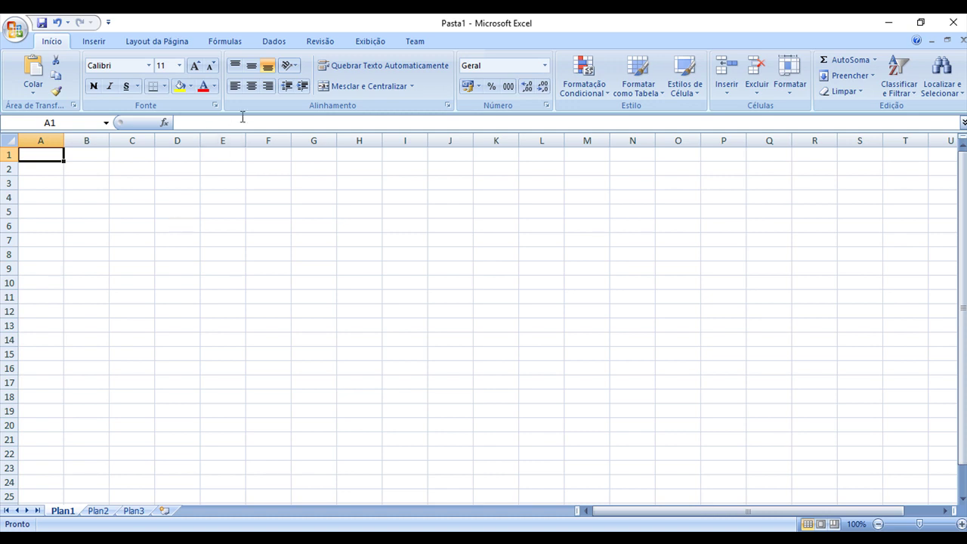
pyautogui.click(234, 122)
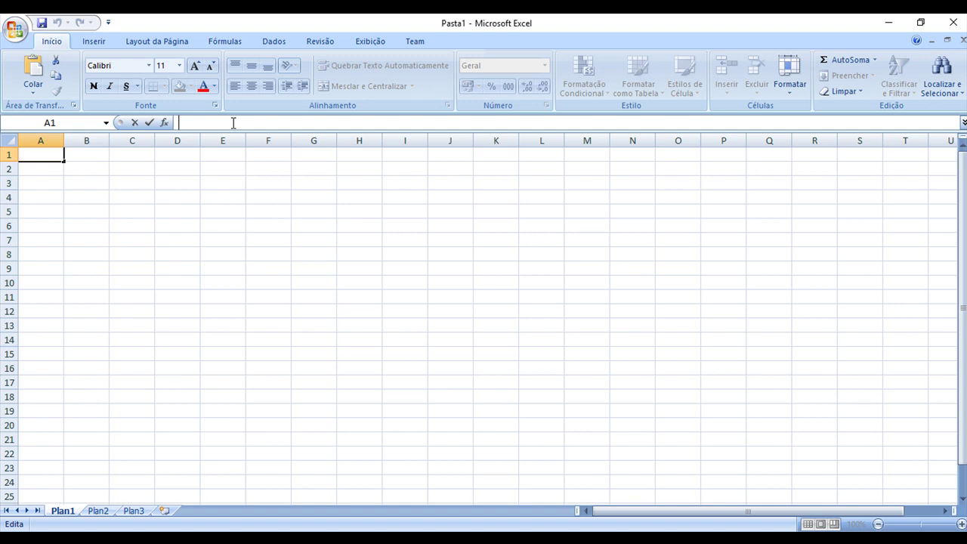
pyautogui.click(223, 189)
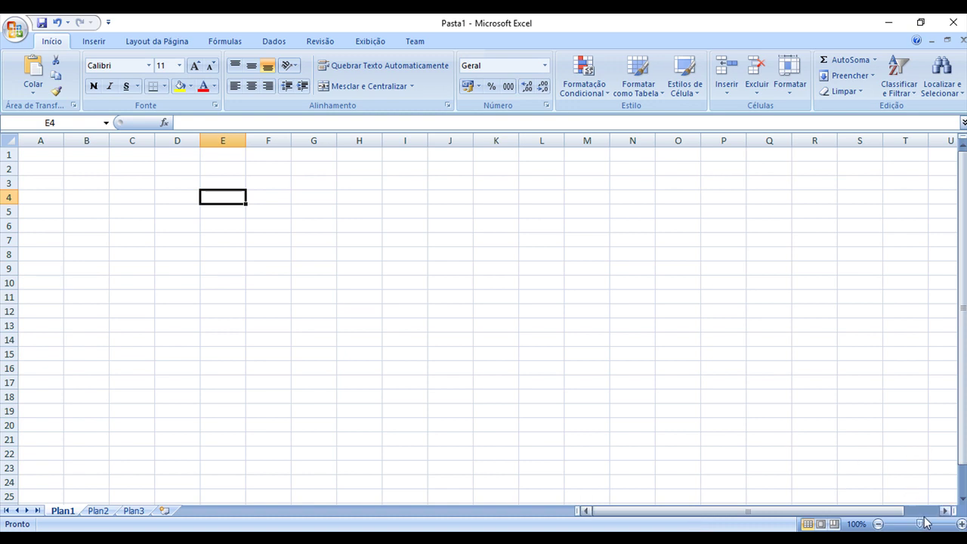
pyautogui.click(961, 524)
pyautogui.click(961, 524)
pyautogui.click(961, 524)
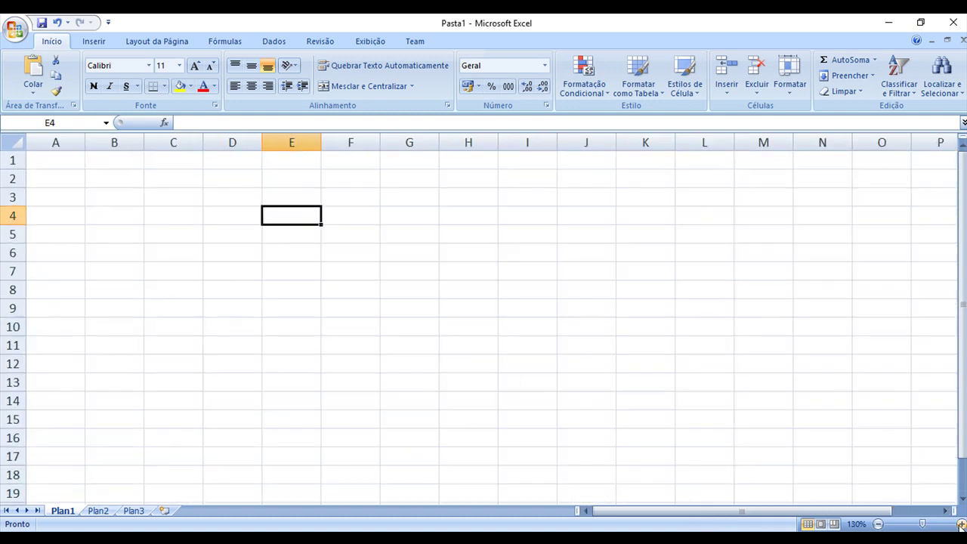
pyautogui.click(960, 524)
pyautogui.click(878, 524)
pyautogui.click(878, 524)
pyautogui.click(879, 524)
pyautogui.click(878, 524)
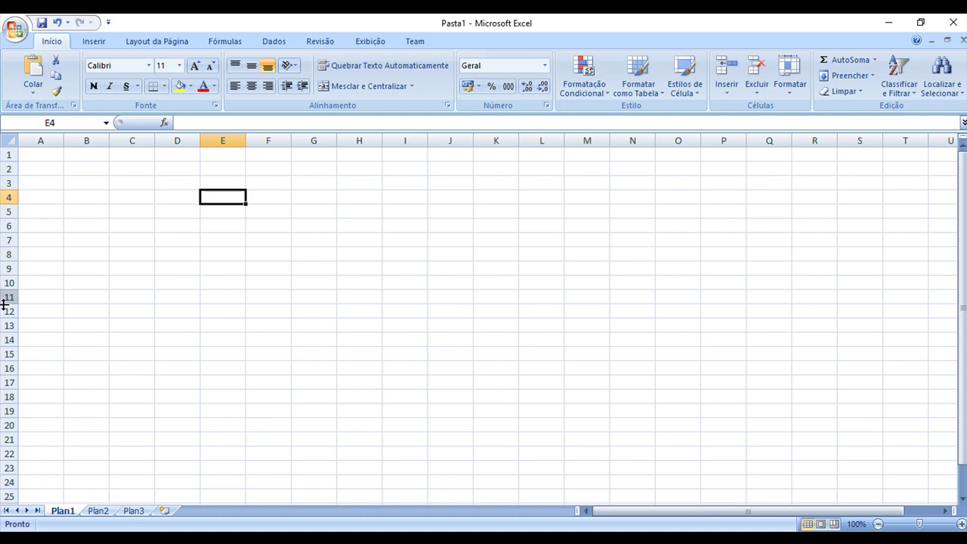
pyautogui.click(42, 153)
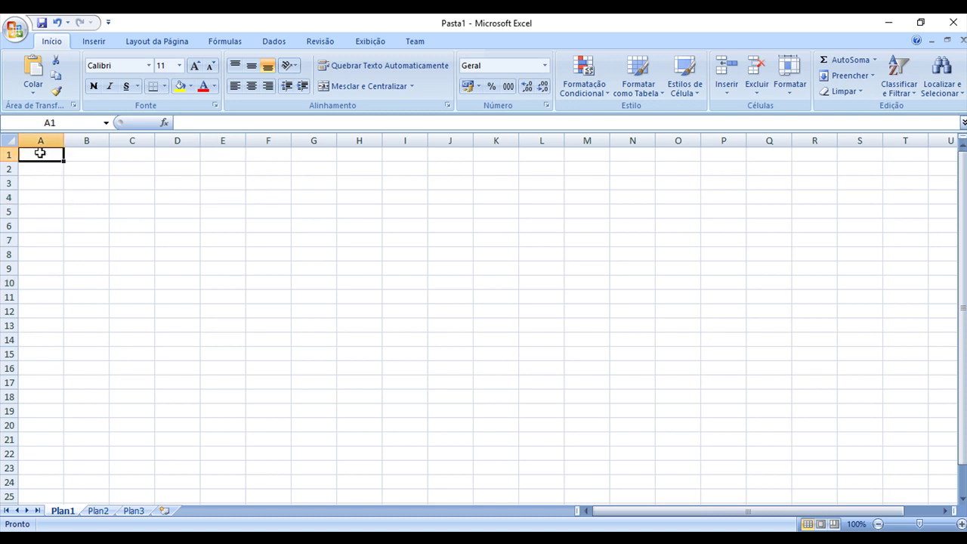
pyautogui.click(85, 156)
pyautogui.click(127, 160)
pyautogui.click(127, 178)
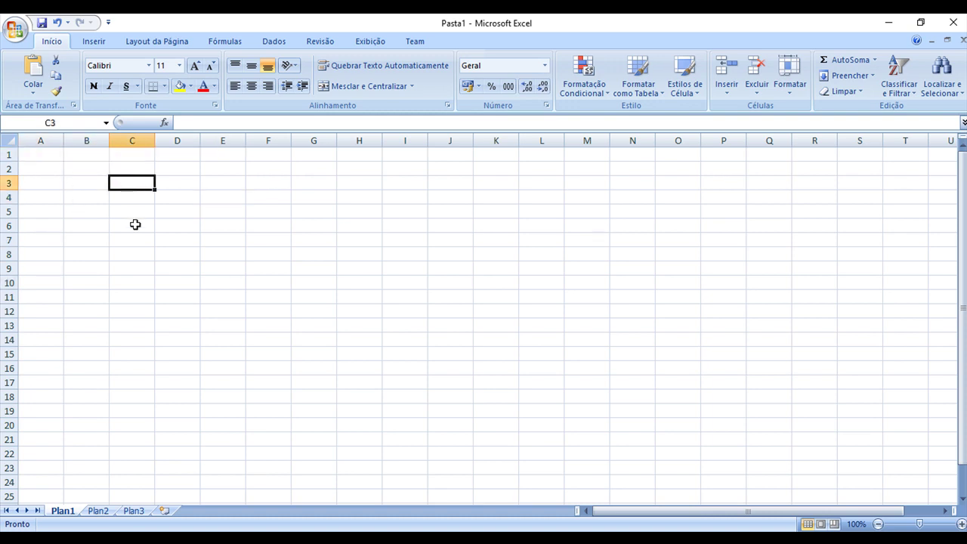
pyautogui.click(135, 224)
pyautogui.press('Up')
pyautogui.press('Up')
pyautogui.press('Up')
pyautogui.press('Up')
pyautogui.press('Up')
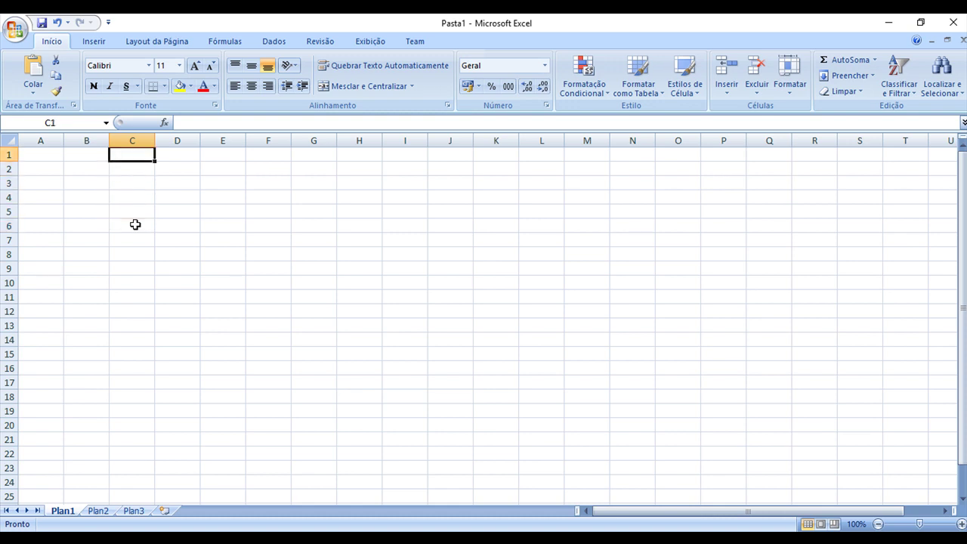
pyautogui.press('Left')
pyautogui.press('Left')
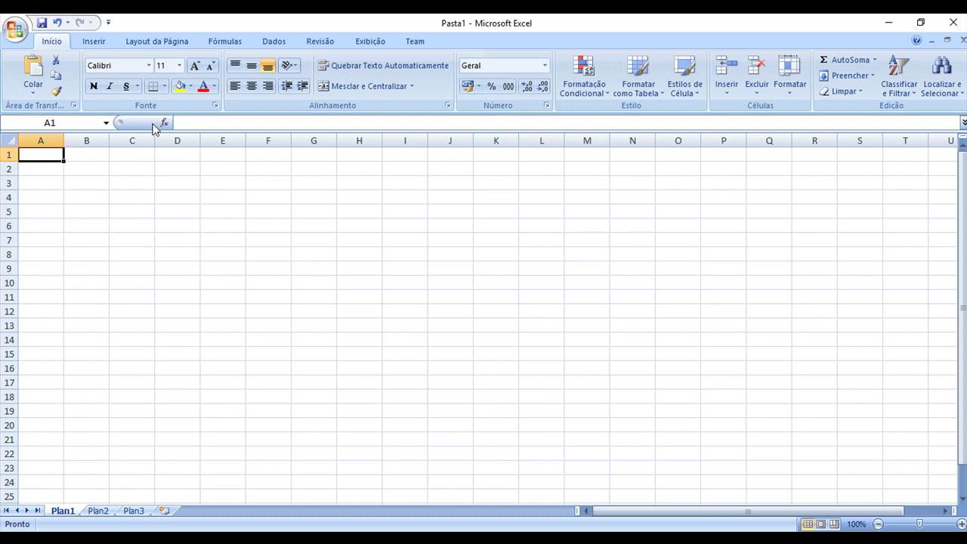
pyautogui.click(245, 125)
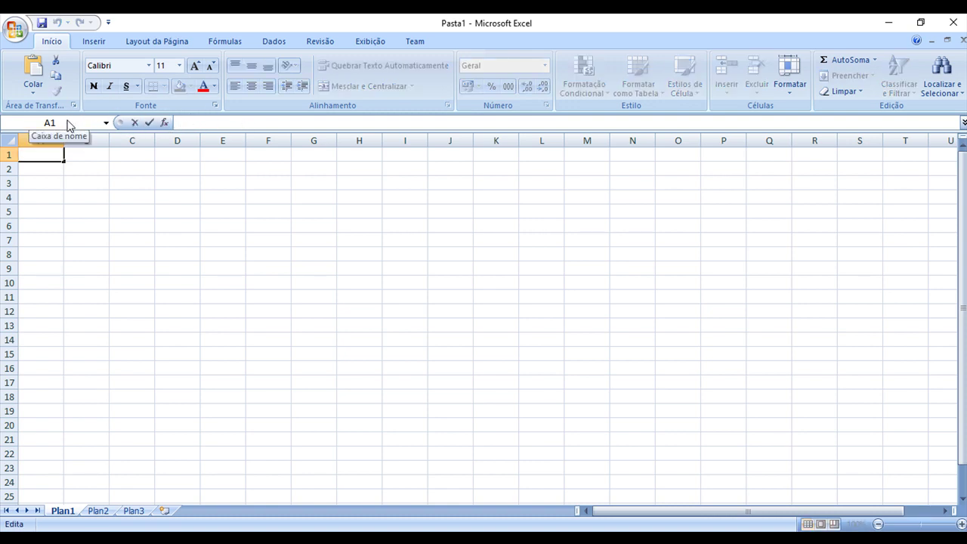
pyautogui.click(78, 157)
pyautogui.click(49, 155)
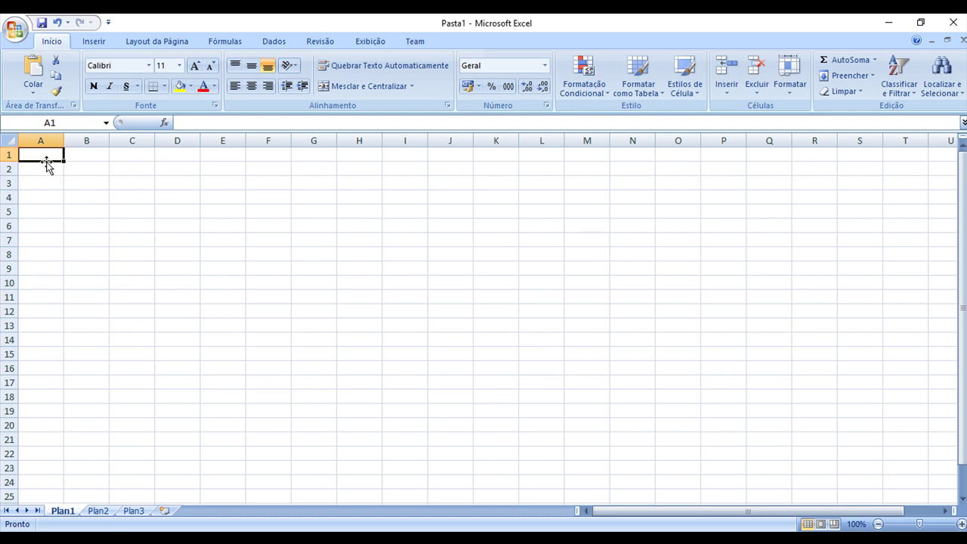
# Select column A, row 1, cells A1, B1, B2 and J18, then go to sheet Plan3.
pyautogui.click(41, 138)
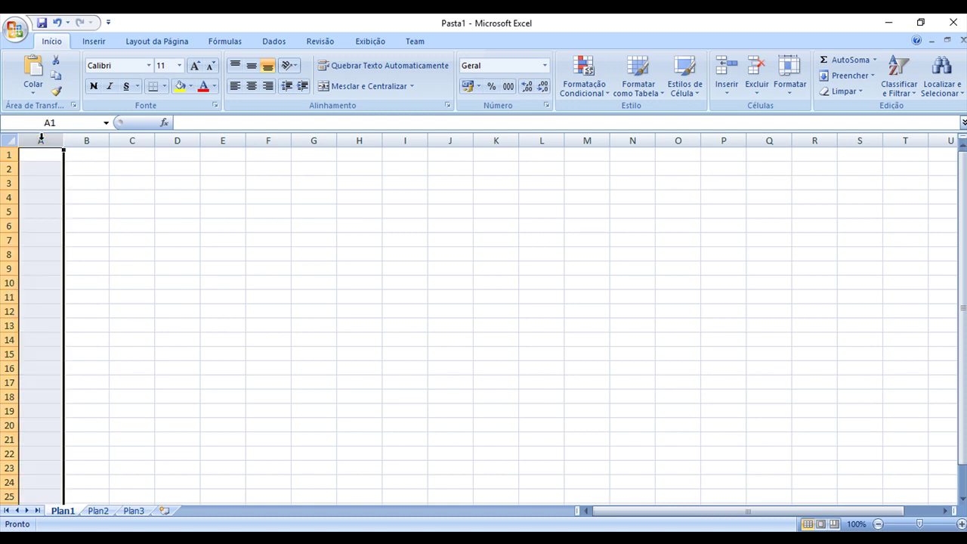
pyautogui.click(10, 154)
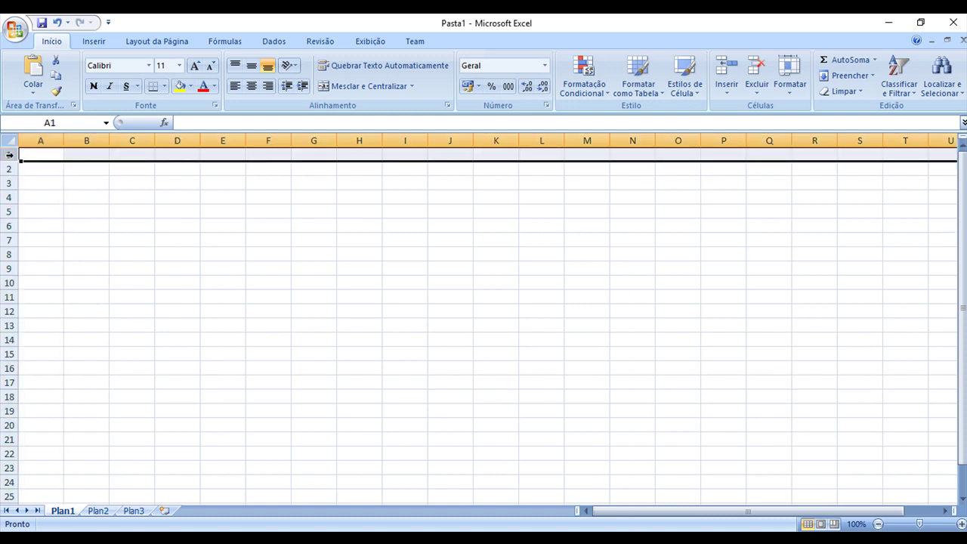
pyautogui.click(31, 154)
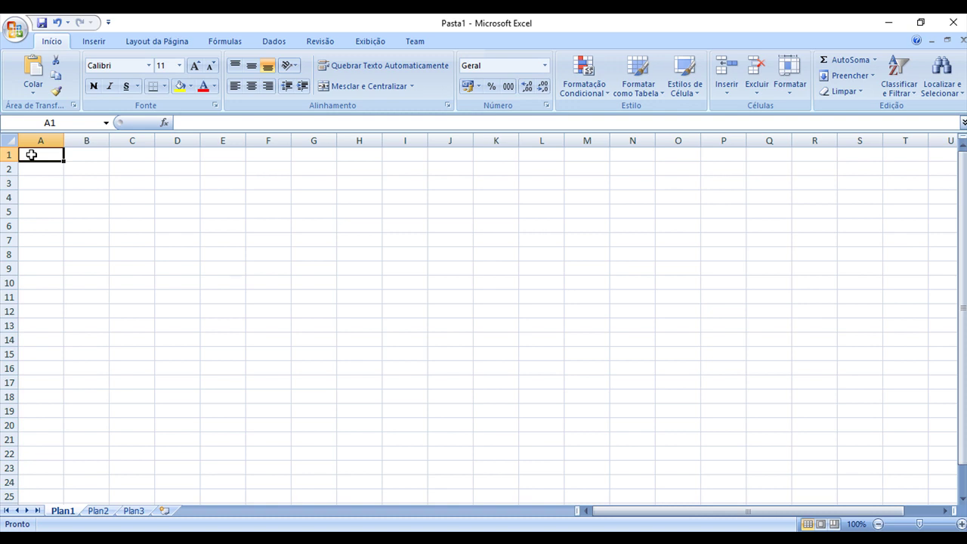
pyautogui.press('Right')
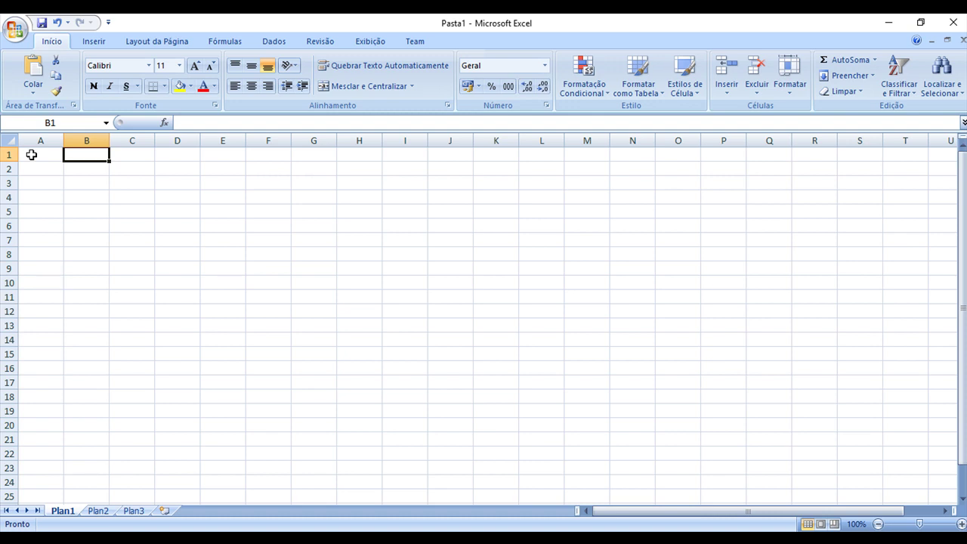
pyautogui.press('Down')
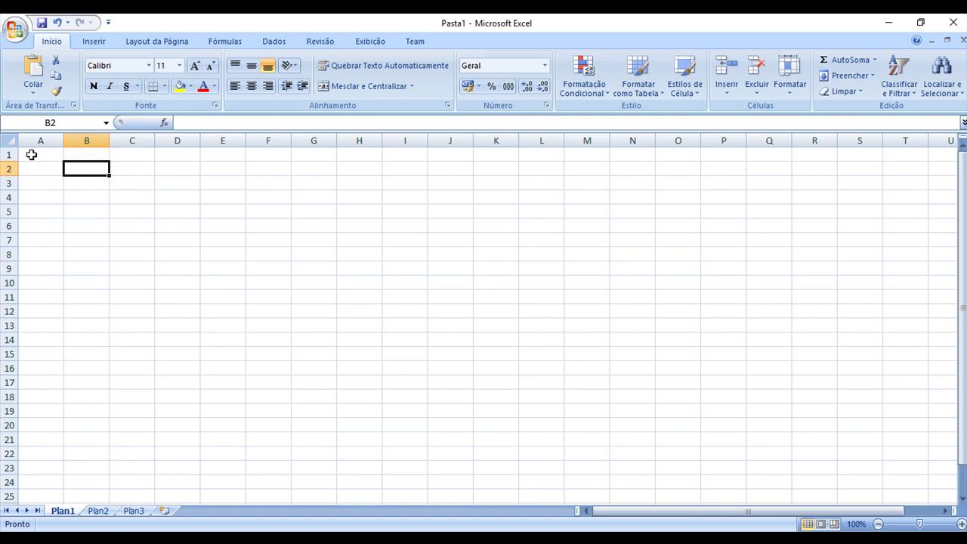
pyautogui.click(451, 397)
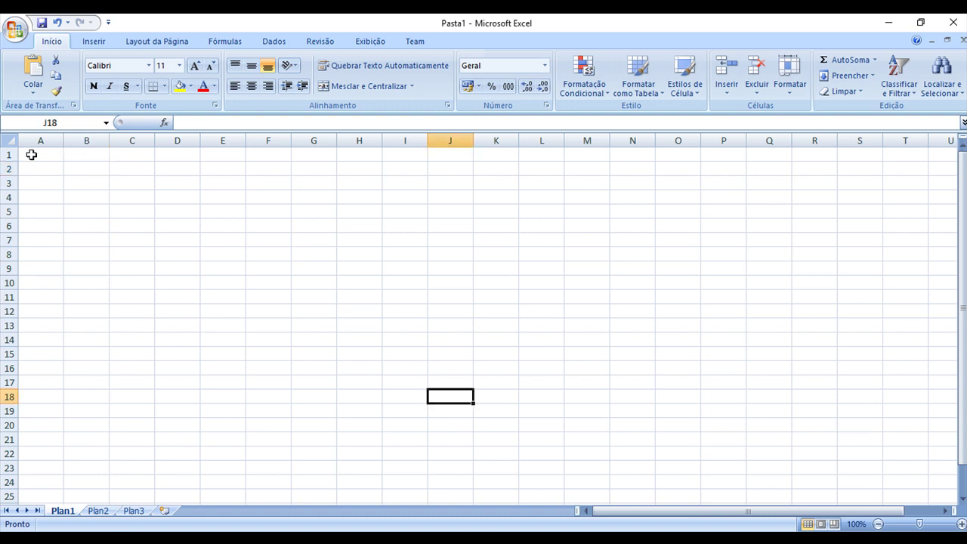
pyautogui.hotkey('ctrl', 'pagedown')
pyautogui.hotkey('ctrl', 'pagedown')
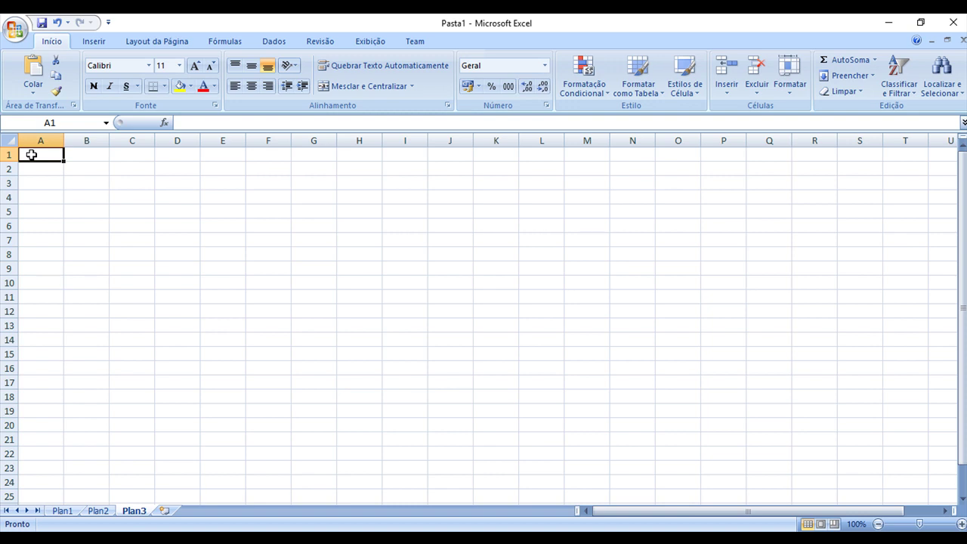
pyautogui.scroll(-10, 143, 266)
pyautogui.moveTo(962, 341); pyautogui.dragTo(962, 457)
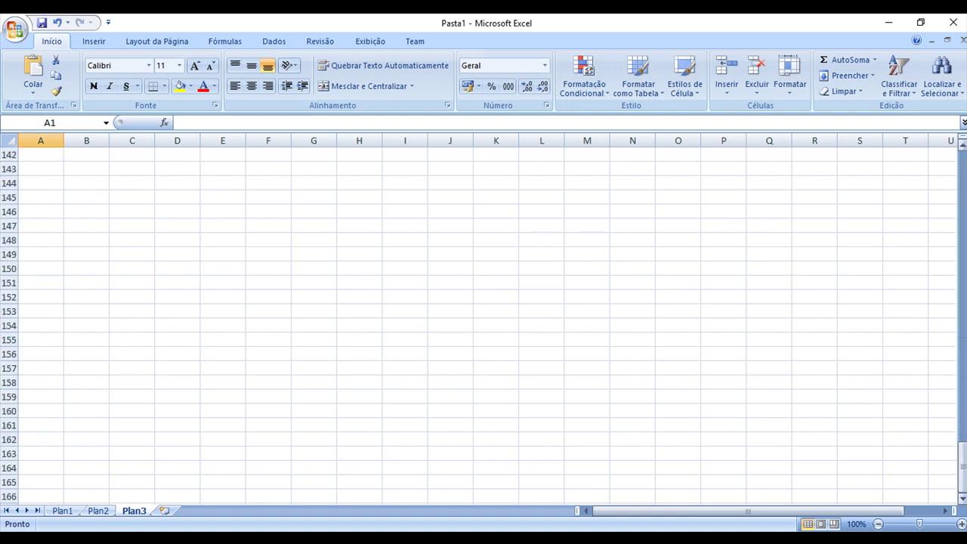
pyautogui.hotkey('ctrl', 'Home')
pyautogui.hotkey('ctrl', 'Down')
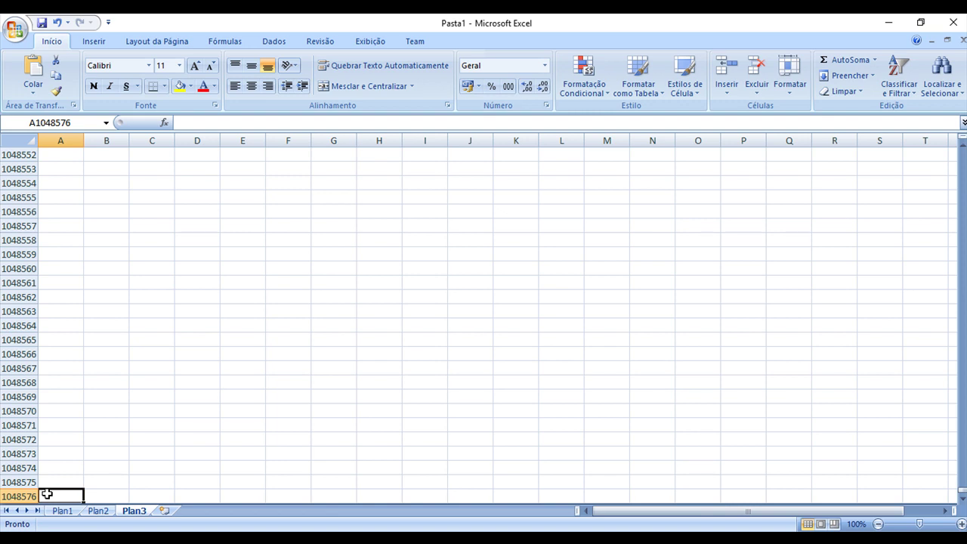
pyautogui.hotkey('ctrl', 'Up')
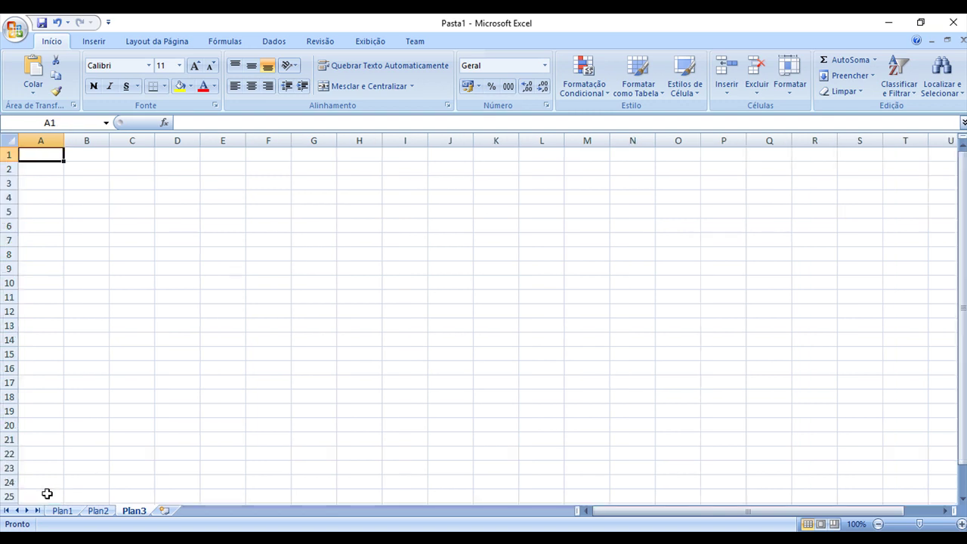
pyautogui.hotkey('ctrl', 'Right')
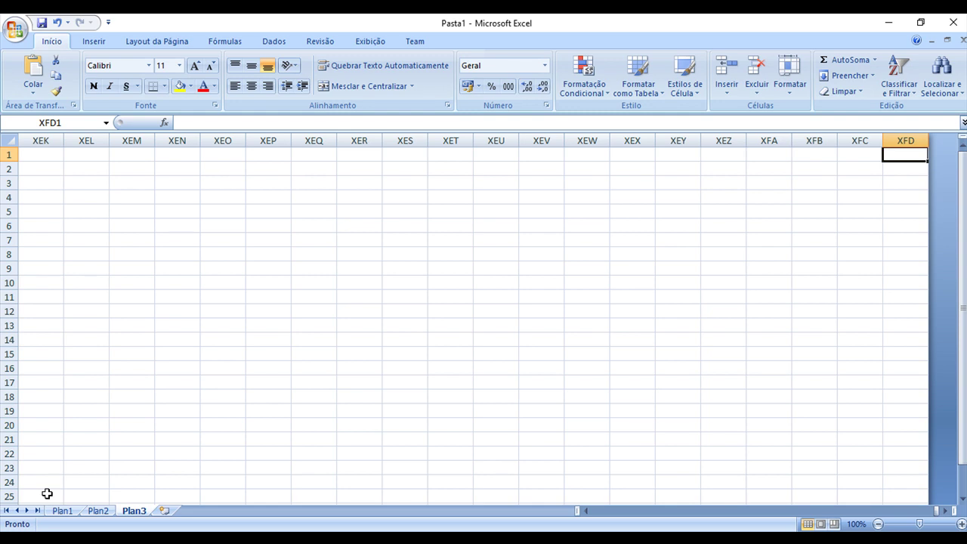
pyautogui.hotkey('ctrl', 'Left')
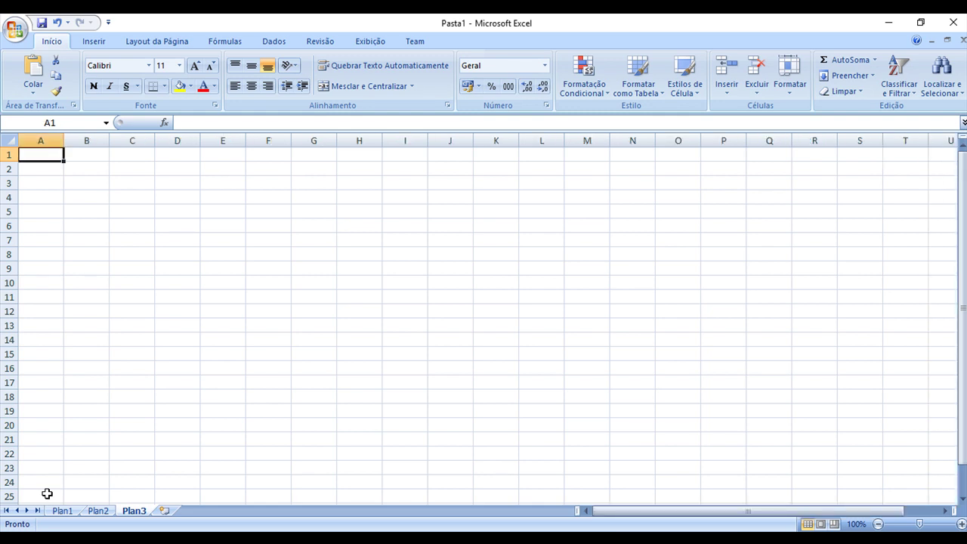
pyautogui.press('Right')
pyautogui.press('Right')
pyautogui.press('Right')
pyautogui.press('Right')
pyautogui.press('Right')
pyautogui.press('Right')
pyautogui.press('Right')
pyautogui.press('Right')
pyautogui.press('Right')
pyautogui.press('Right')
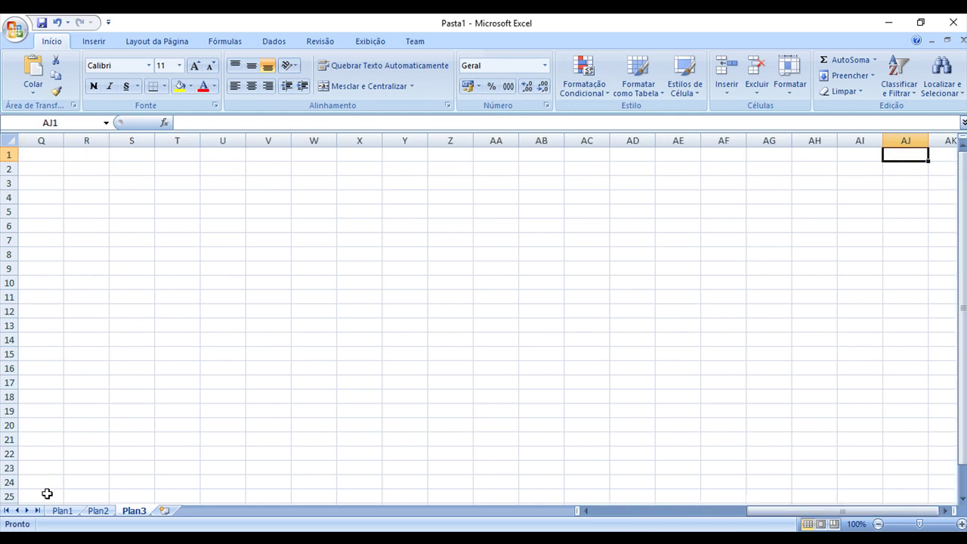
pyautogui.press('Left')
pyautogui.press('Left')
pyautogui.press('Left')
pyautogui.press('Left')
pyautogui.press('Right')
pyautogui.press('Right')
pyautogui.press('Right')
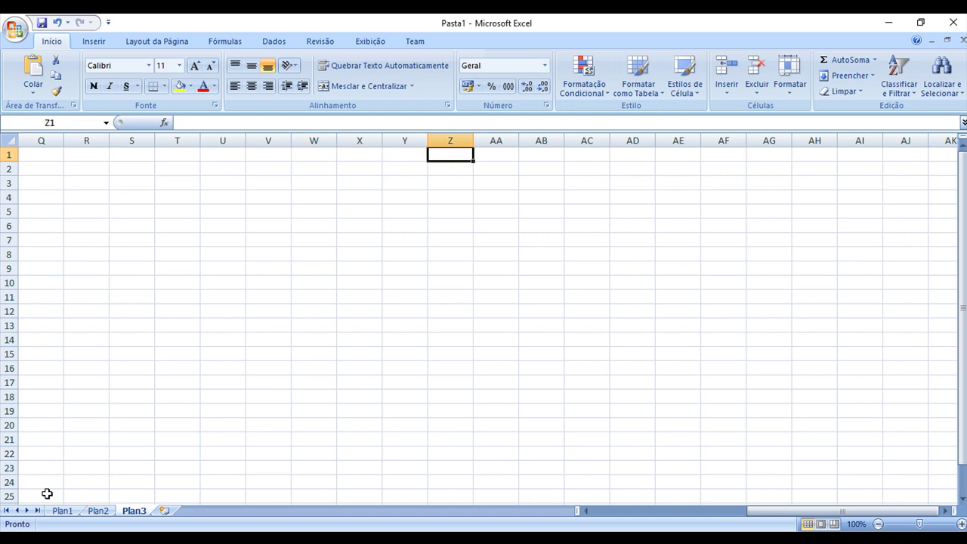
pyautogui.press('Right')
pyautogui.press('Right')
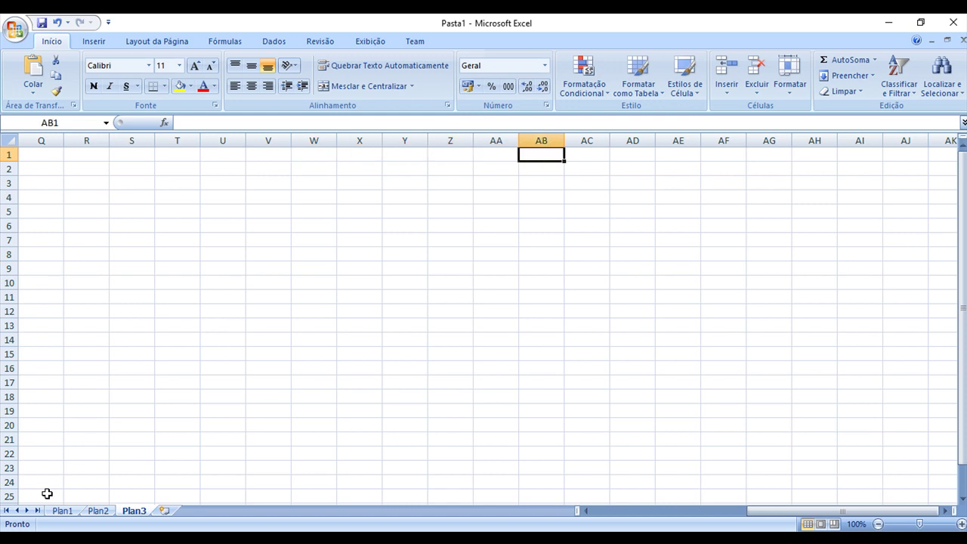
pyautogui.press('Right')
pyautogui.press('Right')
pyautogui.press('Right')
pyautogui.press('Right')
pyautogui.press('Right')
pyautogui.press('Right')
pyautogui.press('Right')
pyautogui.press('Right')
pyautogui.press('Right')
pyautogui.press('Right')
pyautogui.press('Right')
pyautogui.press('Right')
pyautogui.press('Right')
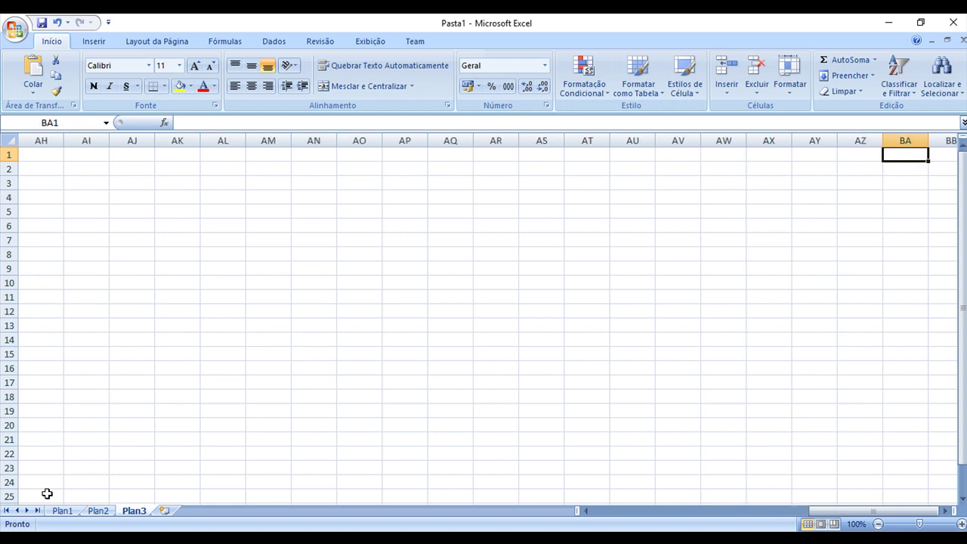
pyautogui.press('Left')
pyautogui.press('Left')
pyautogui.press('Right')
pyautogui.press('Right')
pyautogui.press('Right')
pyautogui.press('Right')
pyautogui.press('Right')
pyautogui.press('Right')
pyautogui.press('Right')
pyautogui.press('Right')
pyautogui.press('Right')
pyautogui.press('Right')
pyautogui.press('Right')
pyautogui.press('Right')
pyautogui.press('Right')
pyautogui.press('Right')
pyautogui.press('Right')
pyautogui.press('Right')
pyautogui.press('Right')
pyautogui.press('Right')
pyautogui.press('Right')
# Jump to the last column XFD, then return to Plan1 with cell A1 selected.
pyautogui.hotkey('ctrl', 'Right')
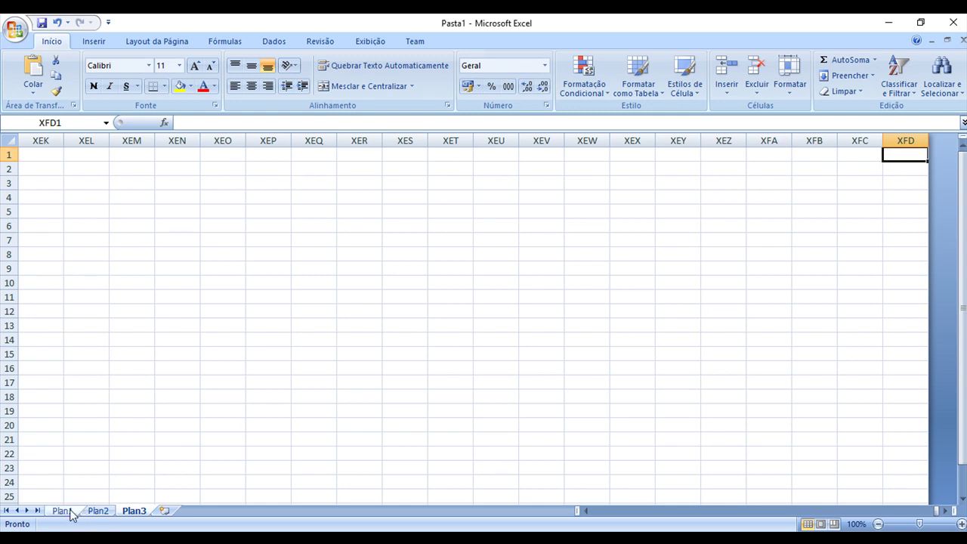
pyautogui.click(63, 511)
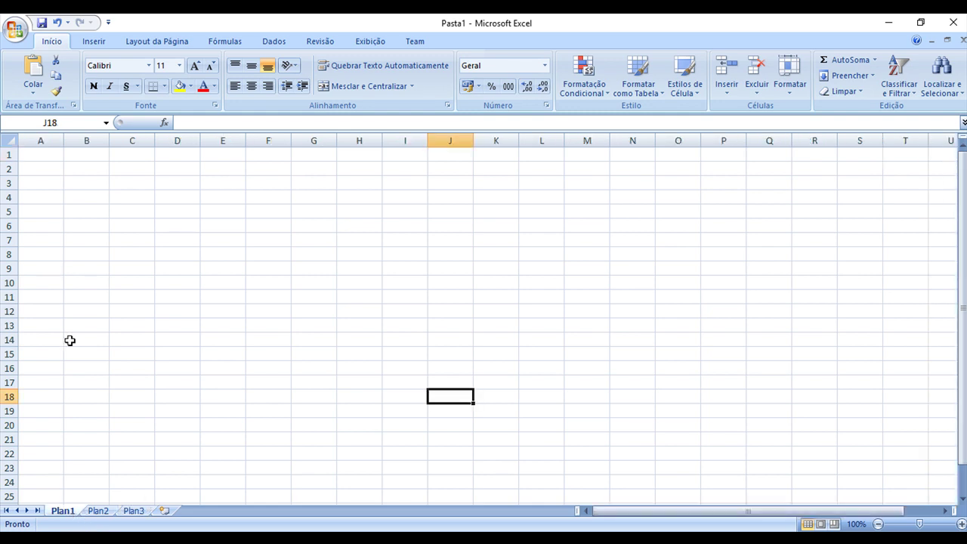
pyautogui.click(39, 152)
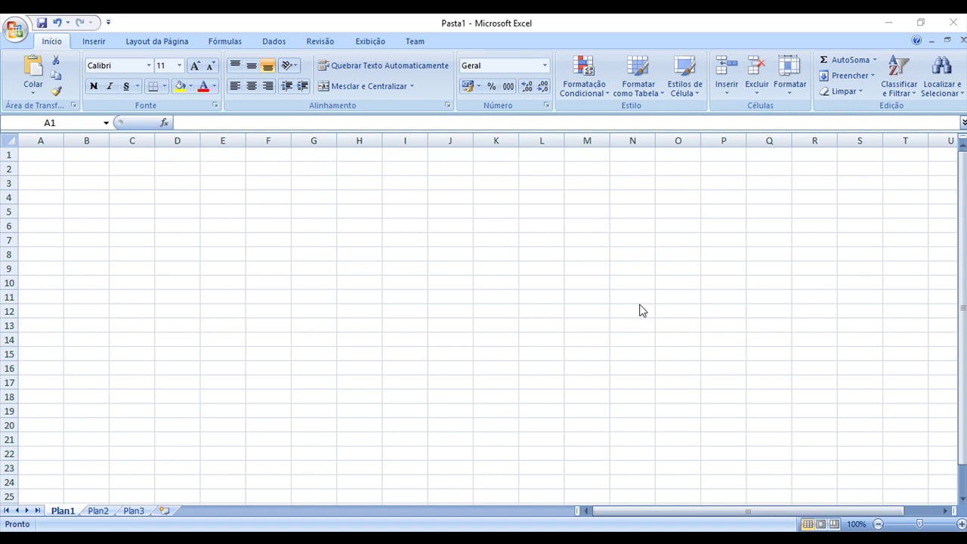
pyautogui.scroll(-3, 891, 264)
pyautogui.scroll(-5, 891, 266)
pyautogui.scroll(-5, 889, 272)
pyautogui.scroll(6, 914, 295)
pyautogui.scroll(7, 940, 287)
pyautogui.click(962, 180)
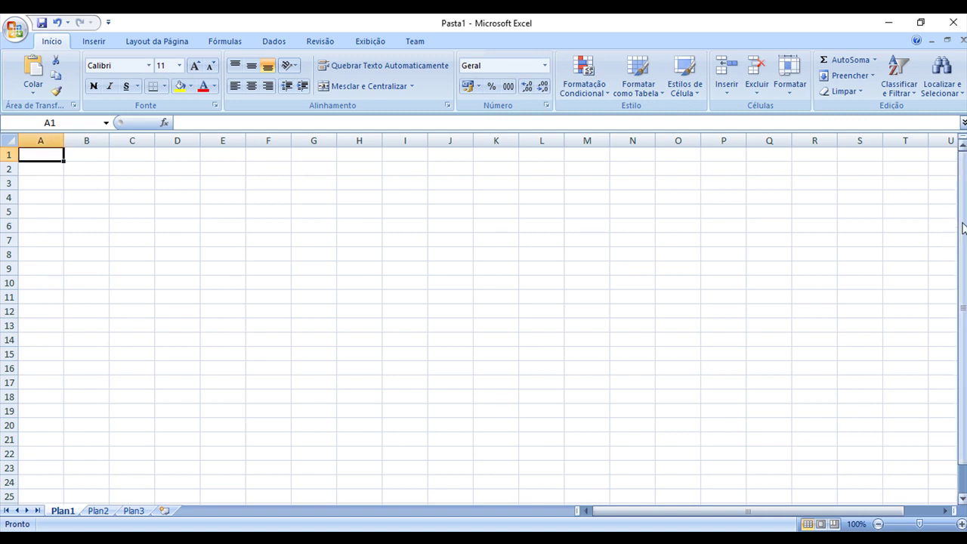
pyautogui.moveTo(962, 257); pyautogui.dragTo(962, 274)
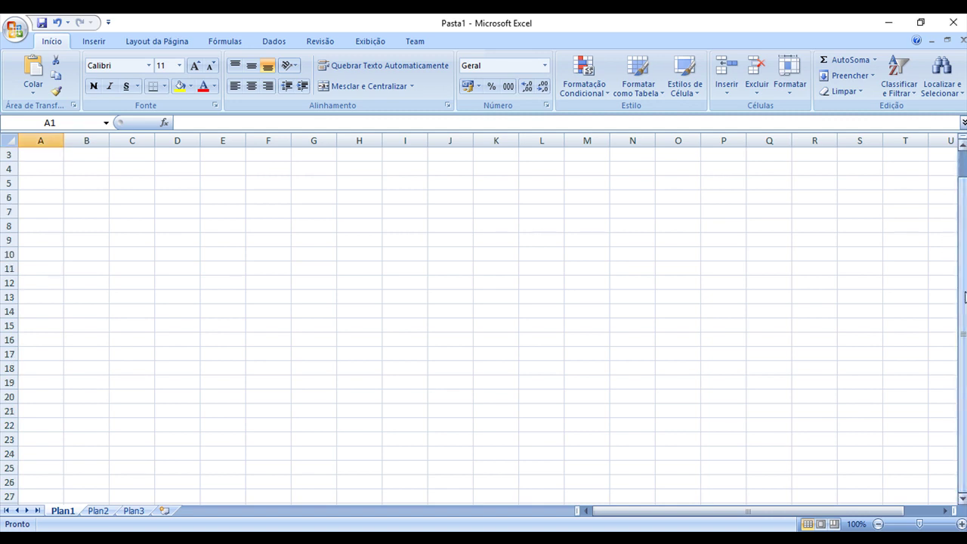
pyautogui.click(962, 500)
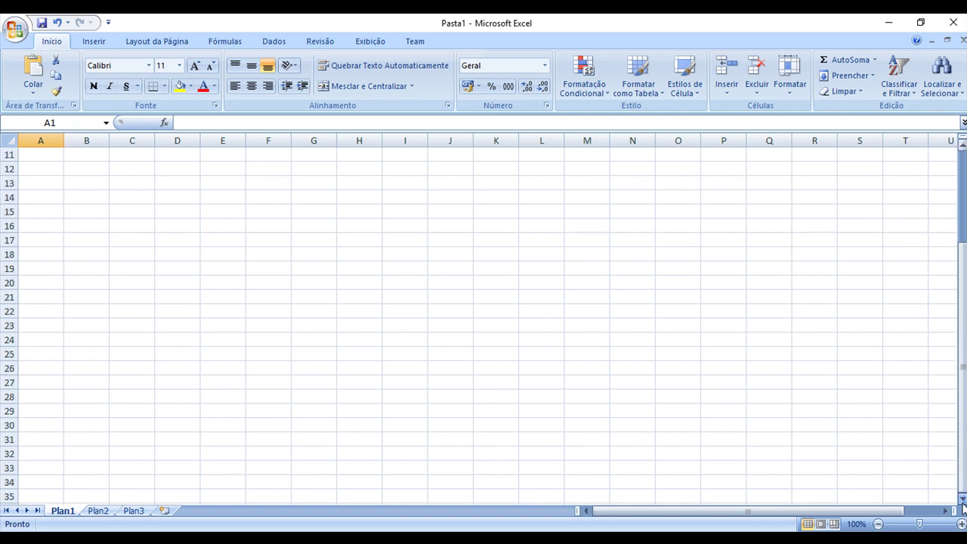
pyautogui.click(962, 500)
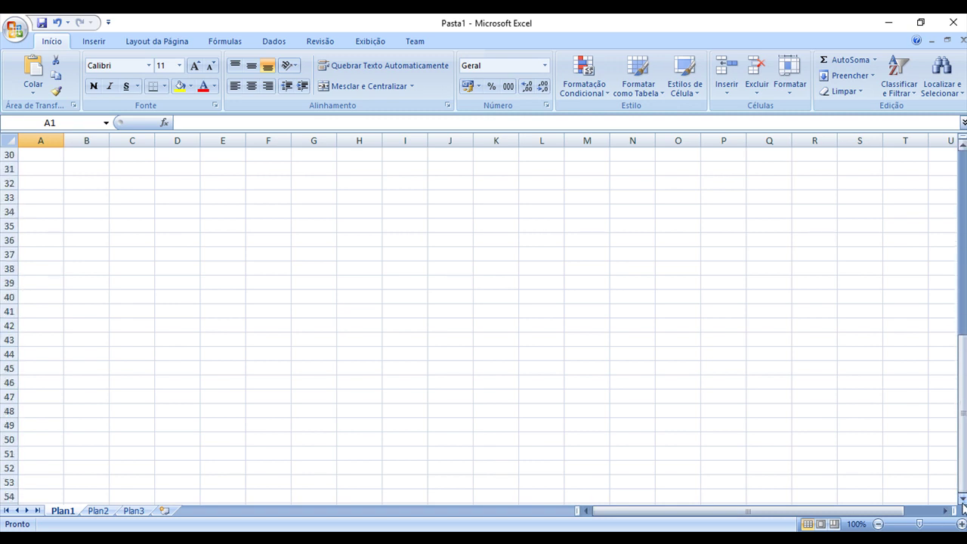
pyautogui.moveTo(962, 413); pyautogui.dragTo(963, 307)
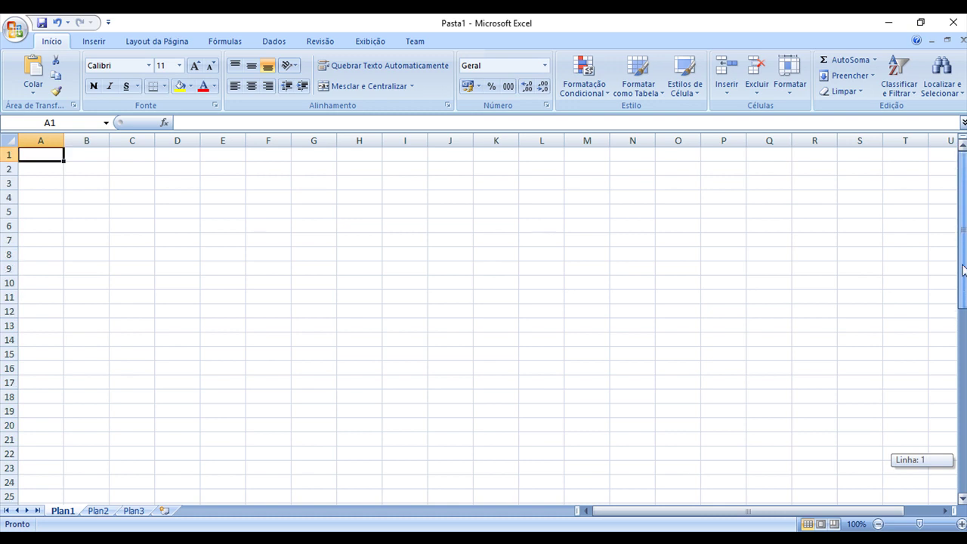
pyautogui.scroll(-2, 952, 262)
pyautogui.scroll(-4, 945, 287)
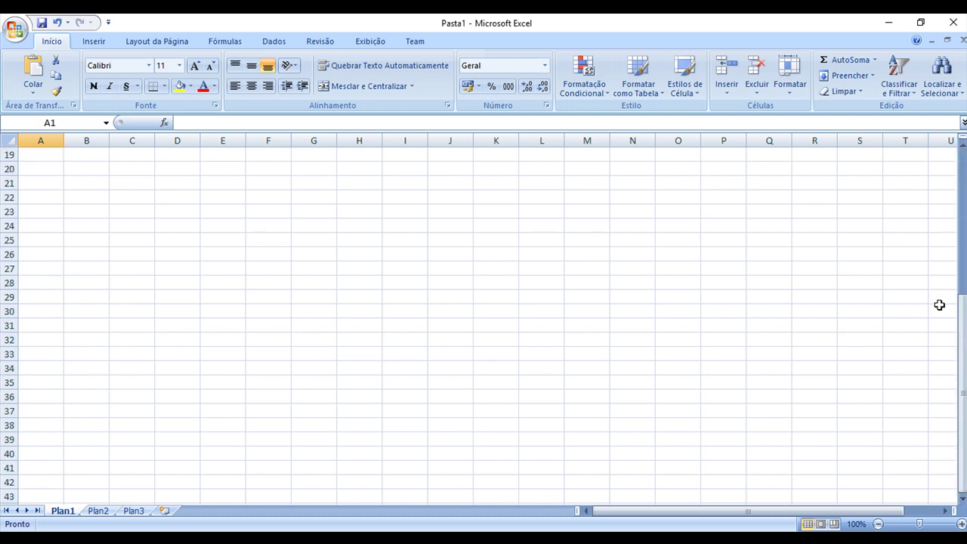
pyautogui.scroll(-6, 941, 318)
pyautogui.scroll(-1, 941, 318)
pyautogui.scroll(-5, 8, 185)
pyautogui.scroll(-1, 547, 189)
pyautogui.scroll(-1, 962, 501)
pyautogui.click(963, 502)
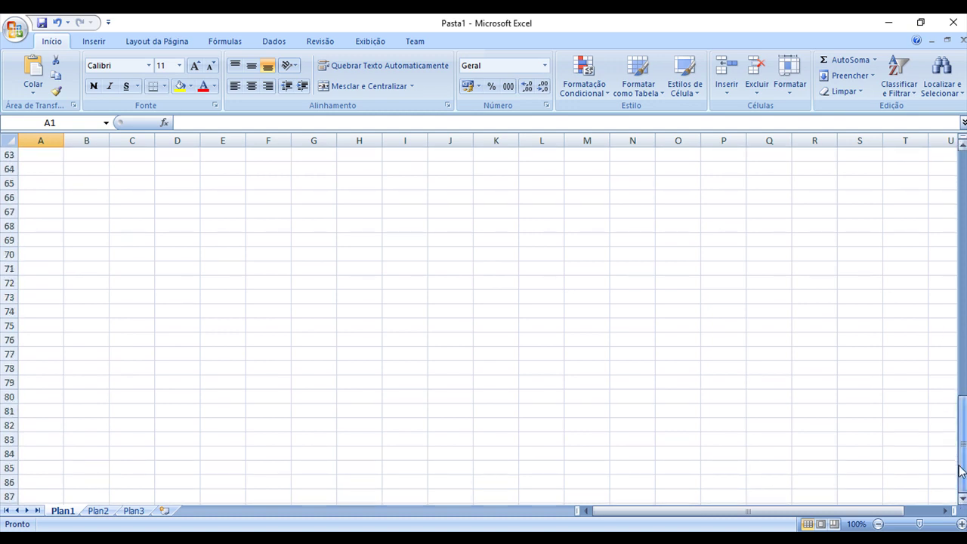
pyautogui.click(962, 500)
pyautogui.click(962, 500)
pyautogui.click(963, 501)
pyautogui.click(963, 502)
pyautogui.click(962, 502)
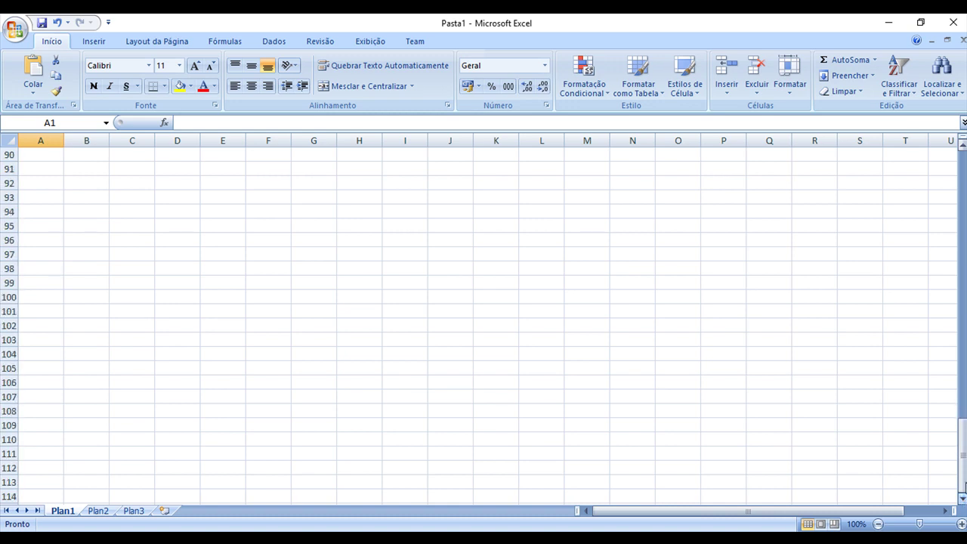
pyautogui.moveTo(961, 478); pyautogui.dragTo(962, 219)
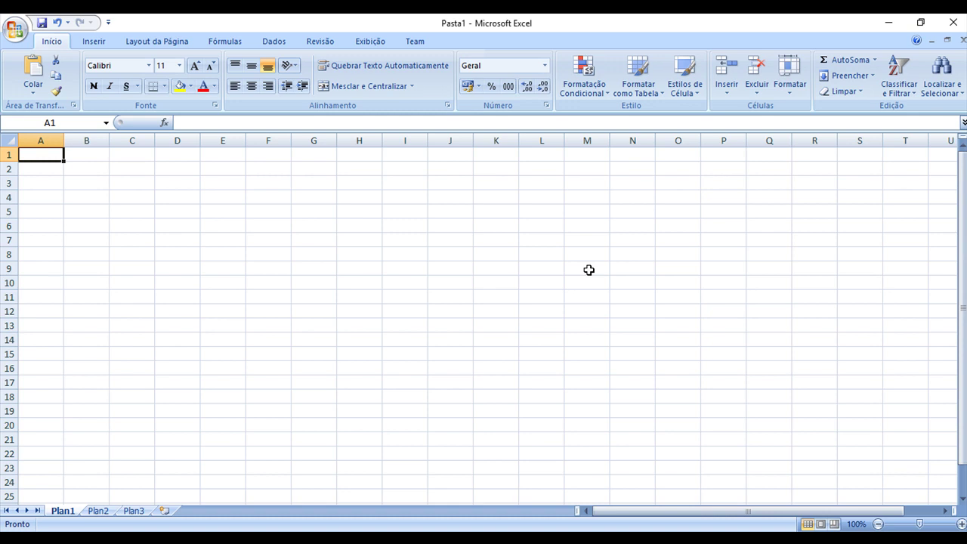
pyautogui.scroll(-2, 589, 270)
pyautogui.scroll(-3, 585, 272)
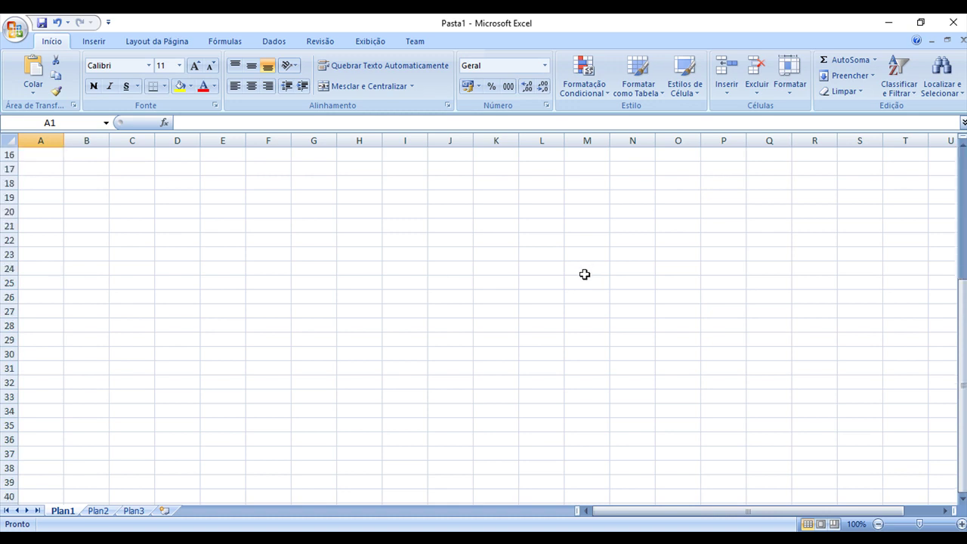
pyautogui.scroll(-3, 585, 274)
pyautogui.scroll(-4, 589, 283)
pyautogui.scroll(-4, 584, 287)
pyautogui.scroll(-3, 554, 285)
pyautogui.scroll(-9, 555, 288)
pyautogui.scroll(7, 556, 289)
pyautogui.scroll(12, 556, 287)
pyautogui.scroll(9, 556, 287)
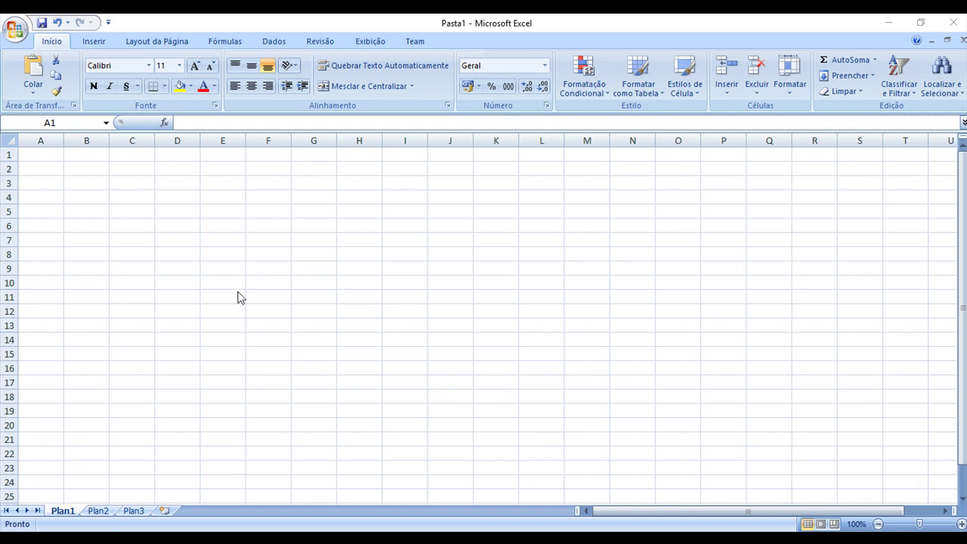
pyautogui.click(25, 154)
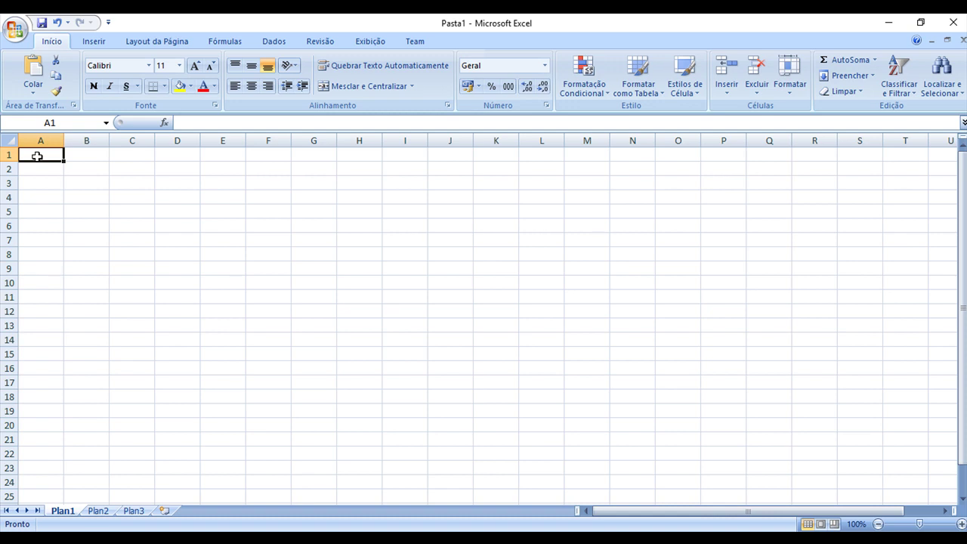
# Enter the title 'Meida de Alunos' in cell A1.
pyautogui.write('Meida de')
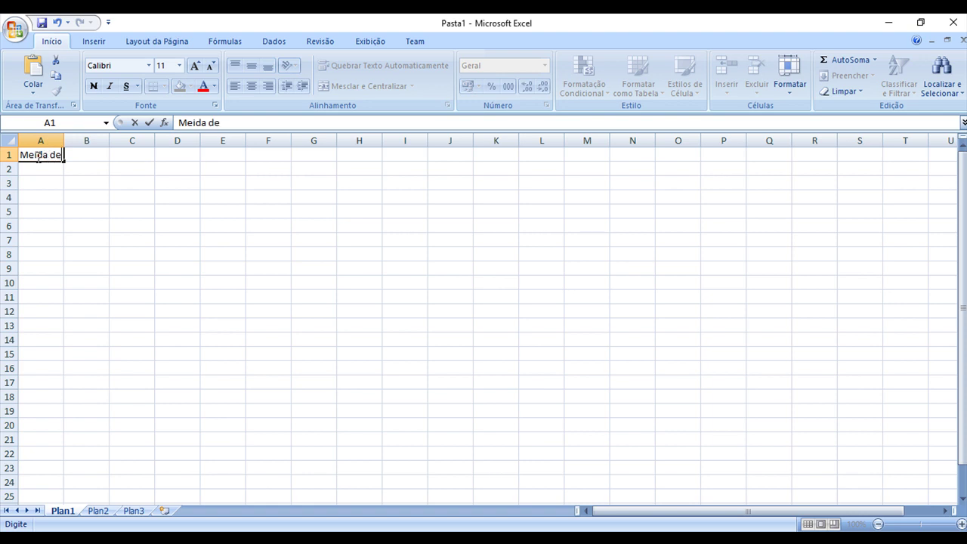
pyautogui.write(' Alunos')
pyautogui.click(27, 155)
pyautogui.press('Return')
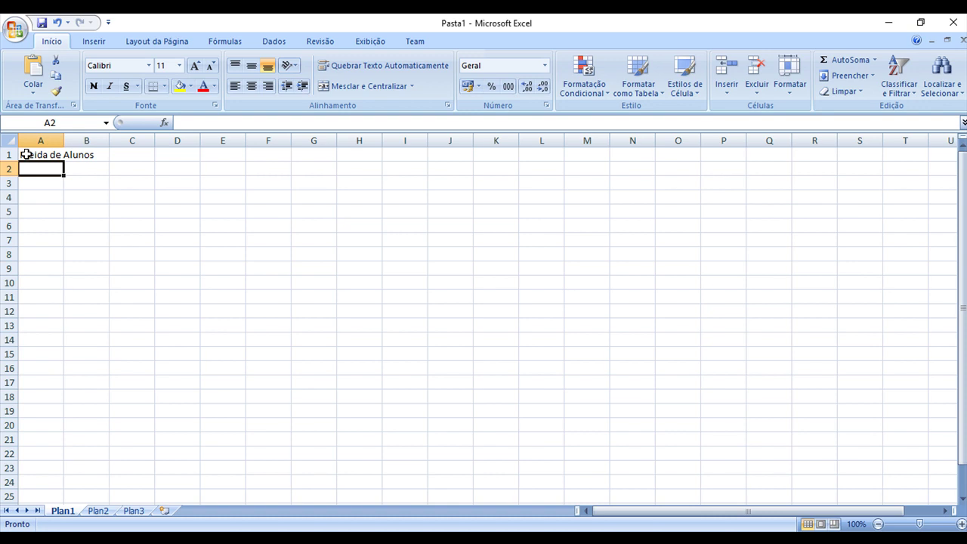
# Alternate between A1 and its neighbouring cells to show the title is stored only in A1.
pyautogui.click(26, 154)
pyautogui.press('Right')
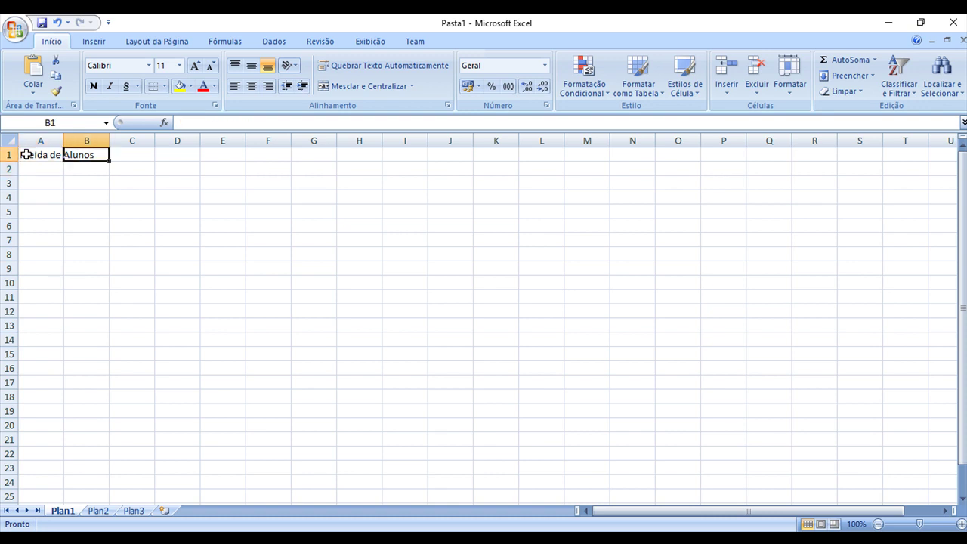
pyautogui.click(26, 154)
pyautogui.press('Down')
pyautogui.click(26, 154)
pyautogui.press('Right')
pyautogui.click(25, 154)
pyautogui.press('Right')
pyautogui.click(26, 154)
pyautogui.press('Right')
pyautogui.click(26, 154)
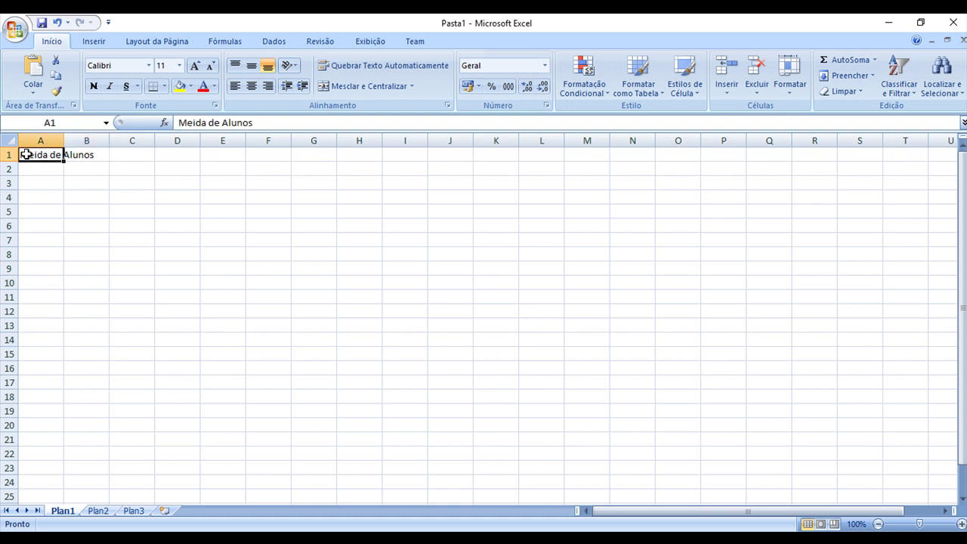
pyautogui.press('Right')
pyautogui.click(26, 154)
pyautogui.press('Down')
pyautogui.click(25, 154)
pyautogui.press('Right')
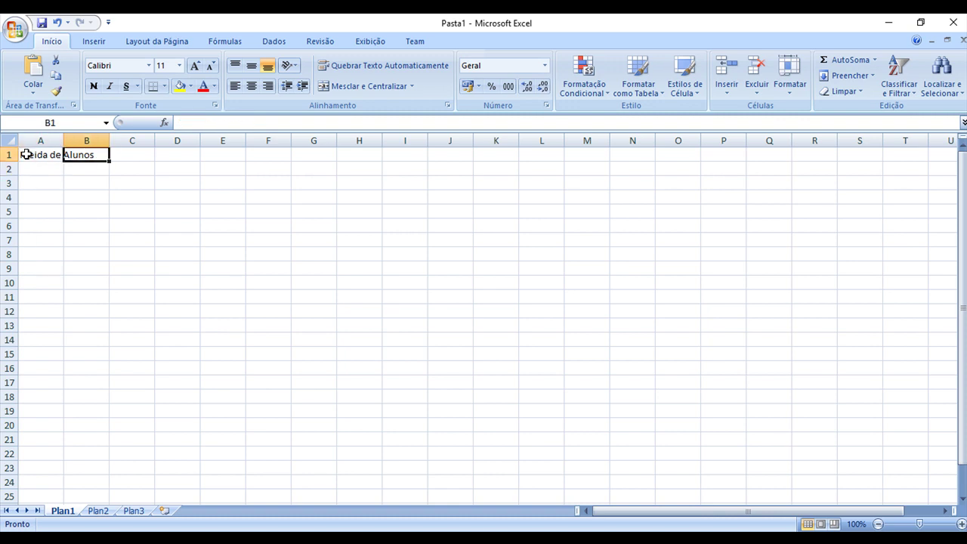
pyautogui.click(26, 154)
pyautogui.press('Right')
pyautogui.click(25, 154)
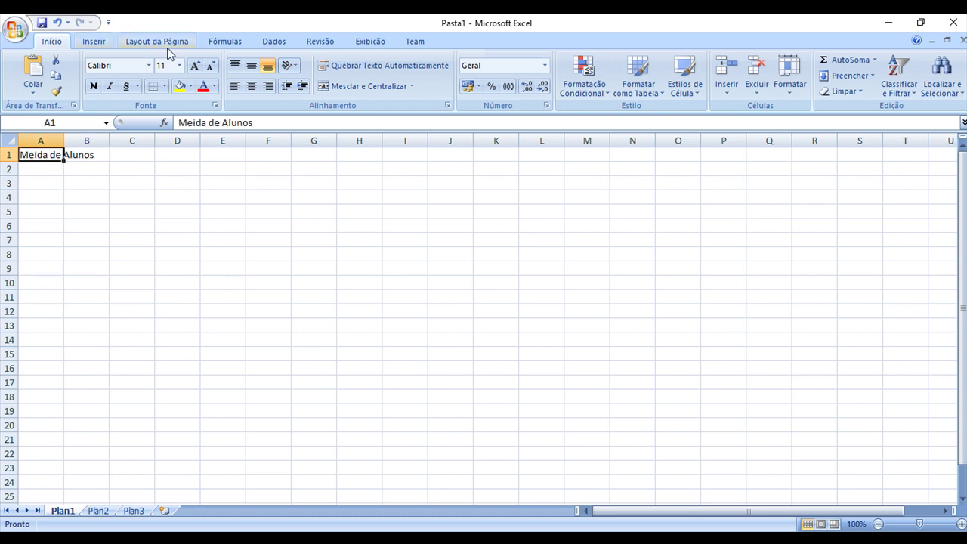
pyautogui.press('Right')
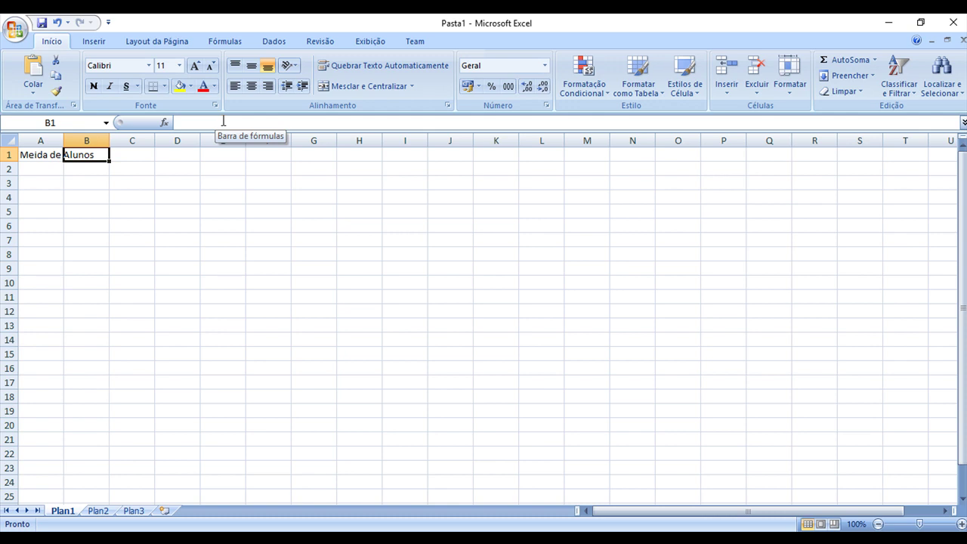
# Enter the label 'Nome:' in cell A3, correcting the initial 'Nome'.
pyautogui.press('Down')
pyautogui.press('Left')
pyautogui.press('Down')
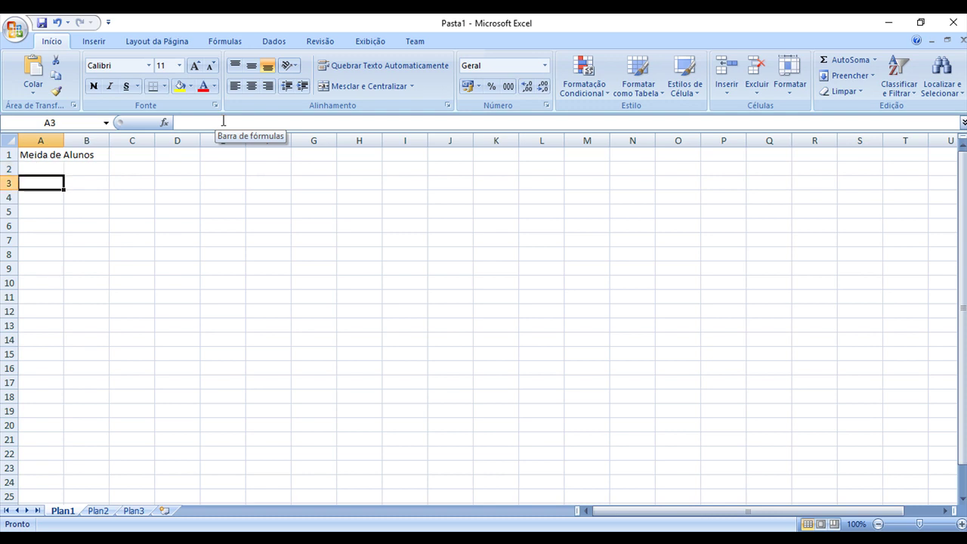
pyautogui.write('Nome')
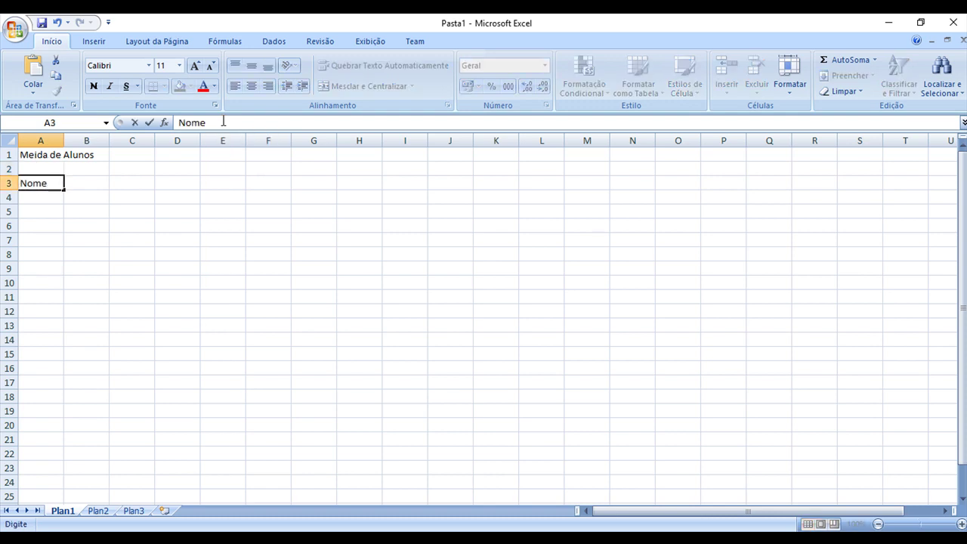
pyautogui.press('Tab')
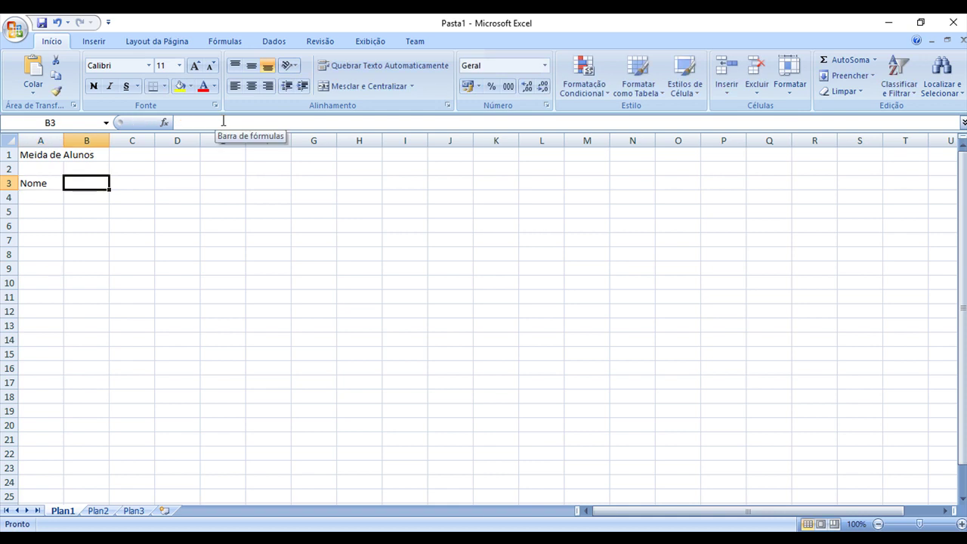
pyautogui.press('Left')
pyautogui.write('Nome:')
pyautogui.press('Tab')
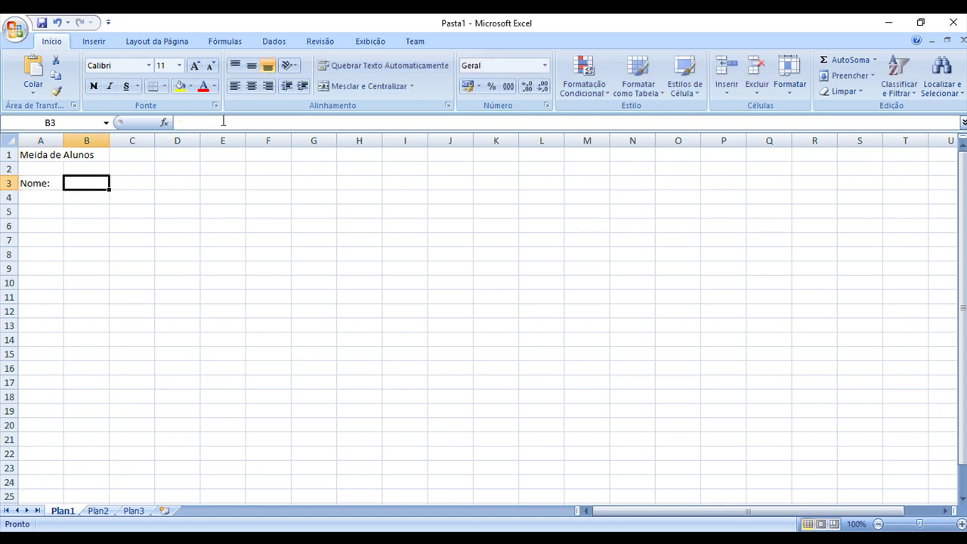
# Fill B3:E3 with the headers 'Nota 1:', 'Nota 2:', 'Nota 3:' and 'Nota 4:'.
pyautogui.write('Nota ')
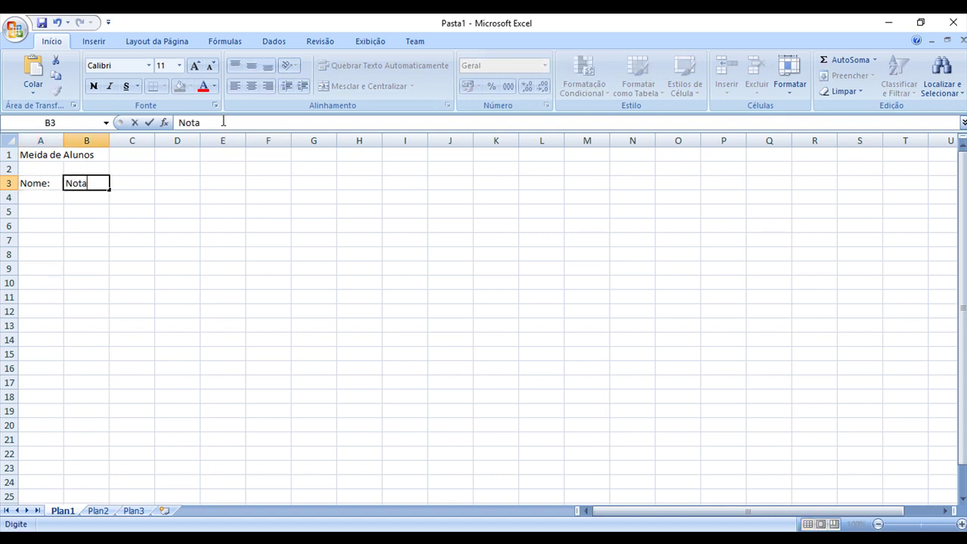
pyautogui.write('1:')
pyautogui.press('Tab')
pyautogui.write('Nota 2:')
pyautogui.press('Tab')
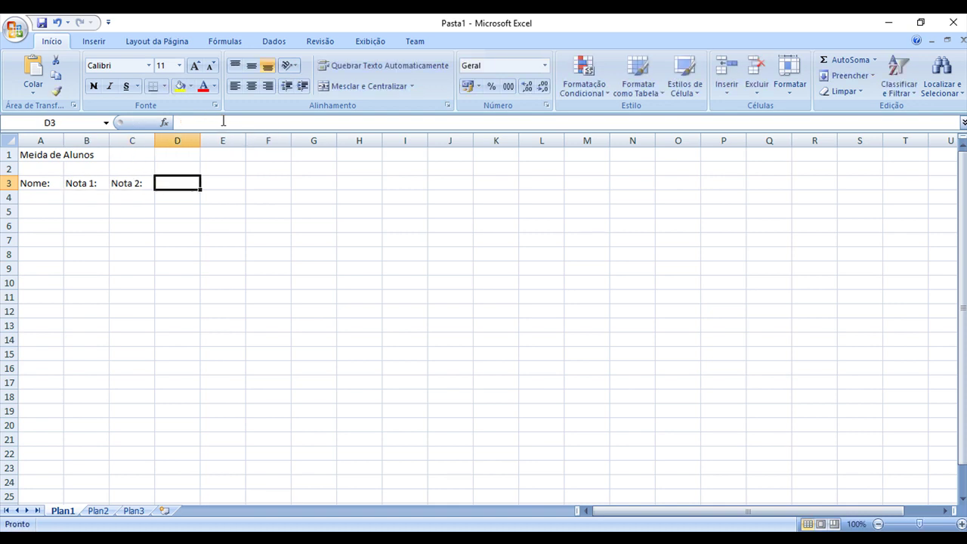
pyautogui.write('Nota 3:')
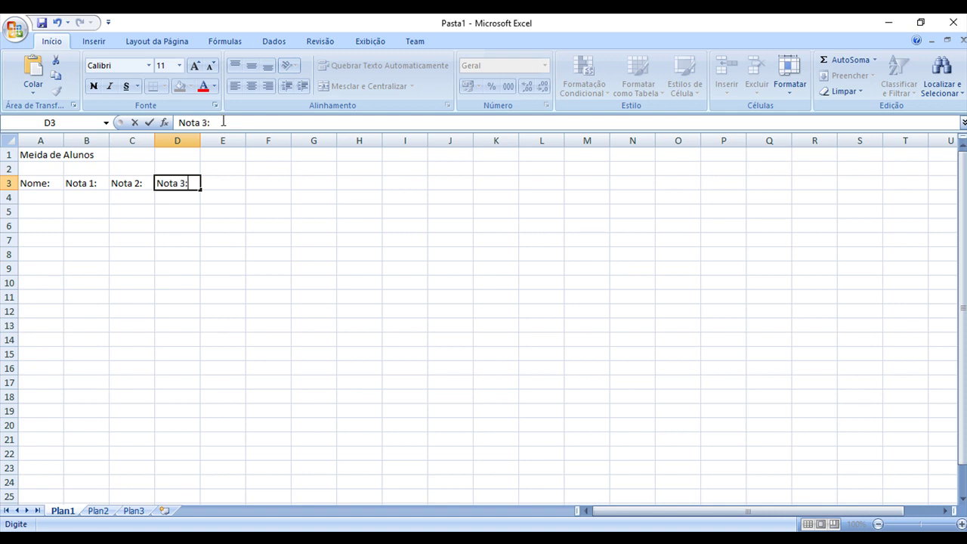
pyautogui.press('Tab')
pyautogui.write('Nota ')
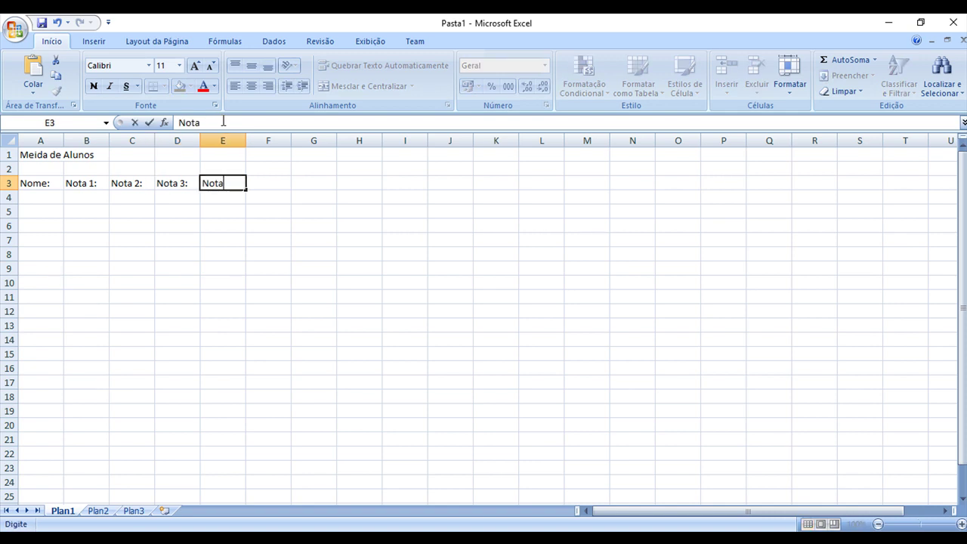
pyautogui.write('4:')
pyautogui.press('Tab')
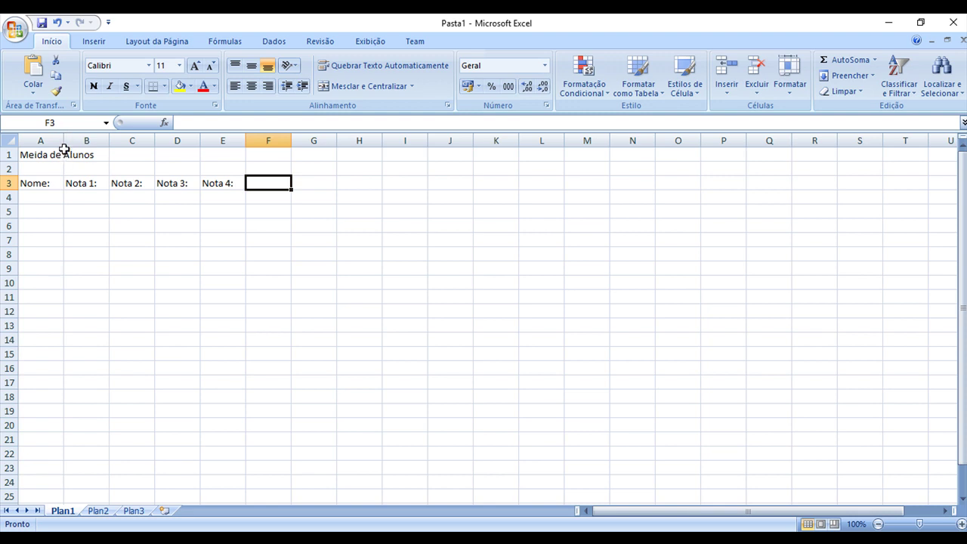
# Widen column A and correct the A1 title from 'Meida' to 'Média de Alunos'.
pyautogui.moveTo(63, 141); pyautogui.dragTo(112, 141)
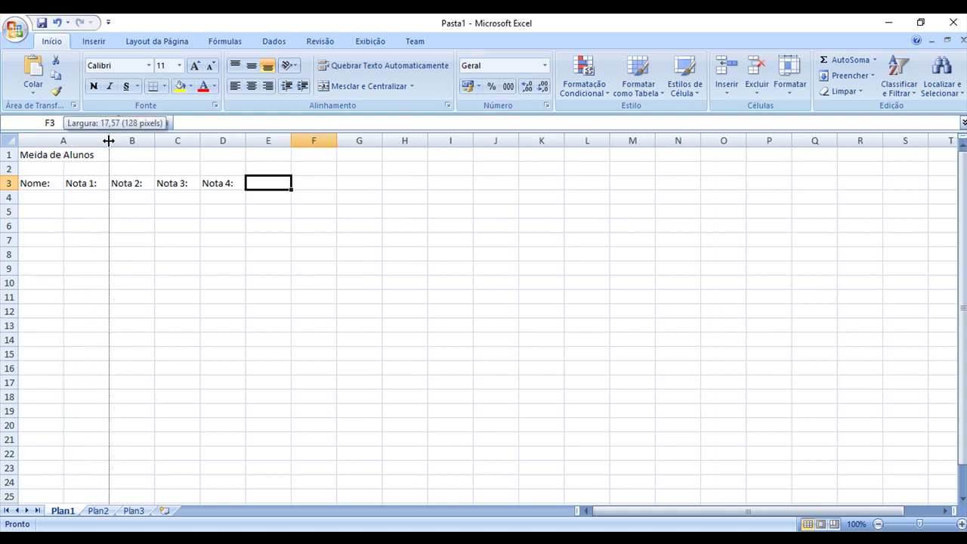
pyautogui.moveTo(112, 140); pyautogui.dragTo(108, 140)
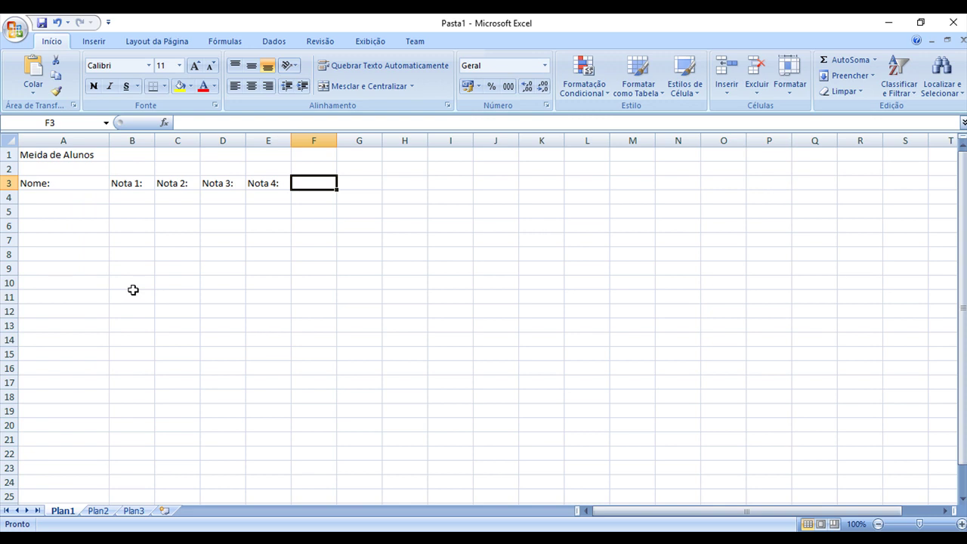
pyautogui.click(48, 155)
pyautogui.click(204, 123)
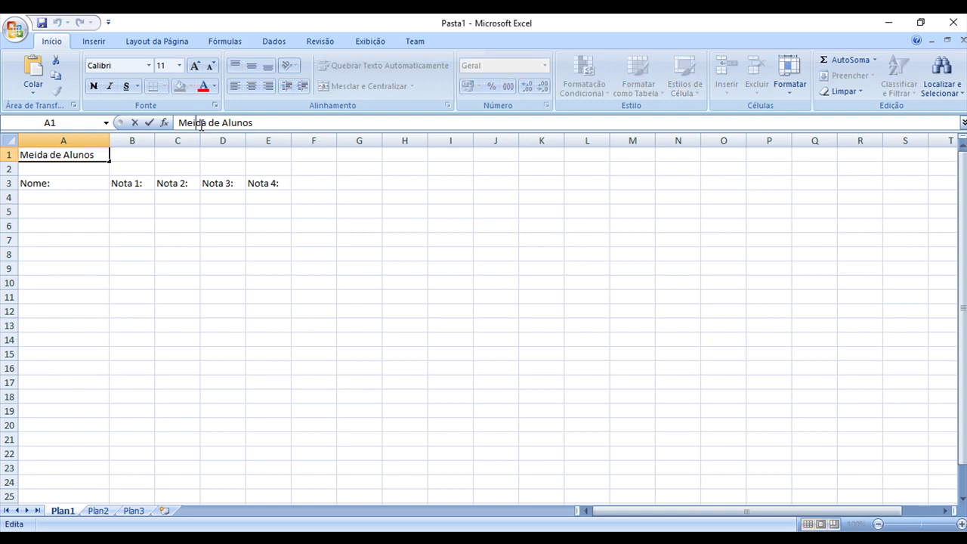
pyautogui.press('BackSpace')
pyautogui.press('BackSpace')
pyautogui.write('d')
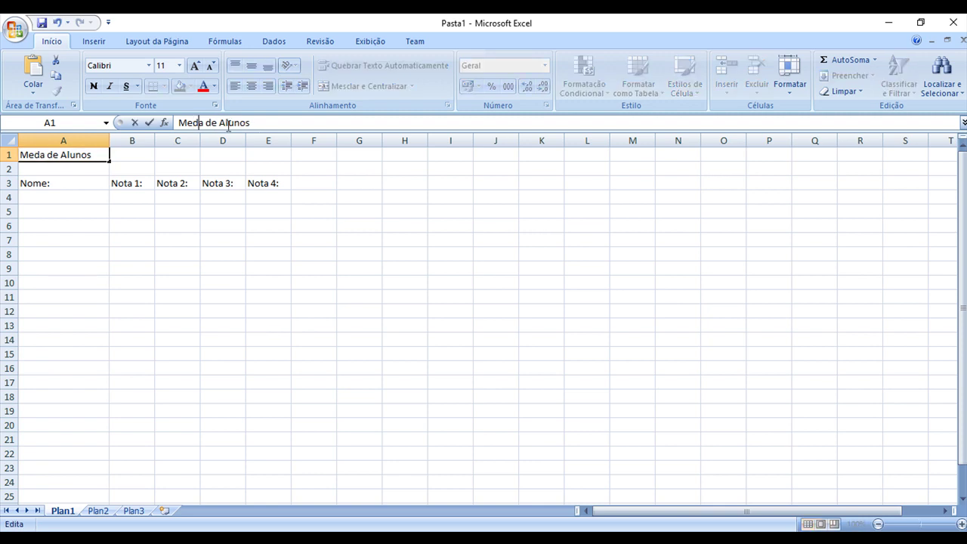
pyautogui.write('i')
pyautogui.press('Left')
pyautogui.press('Left')
pyautogui.press('Left')
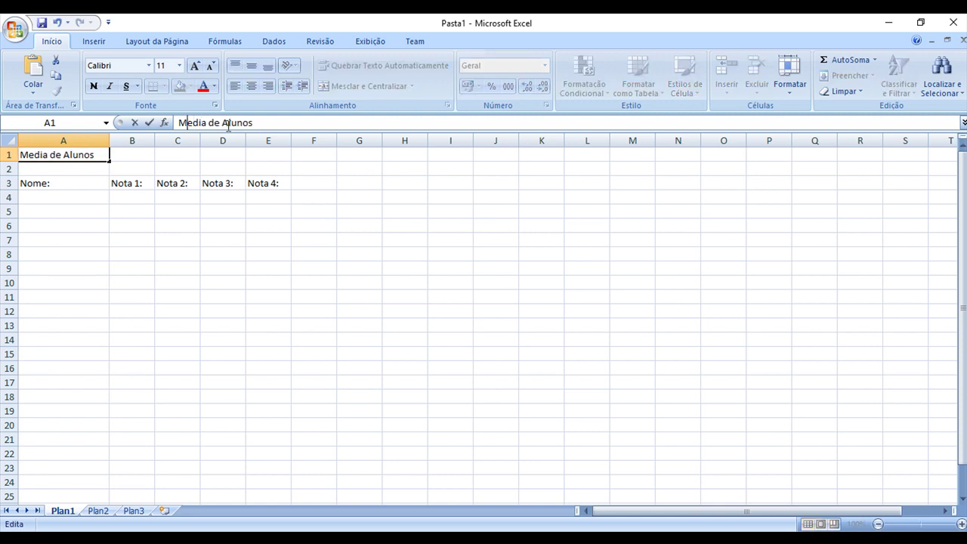
pyautogui.press('Delete')
pyautogui.write('-')
pyautogui.write('e')
pyautogui.press('BackSpace')
pyautogui.press('BackSpace')
pyautogui.write('é')
pyautogui.press('Return')
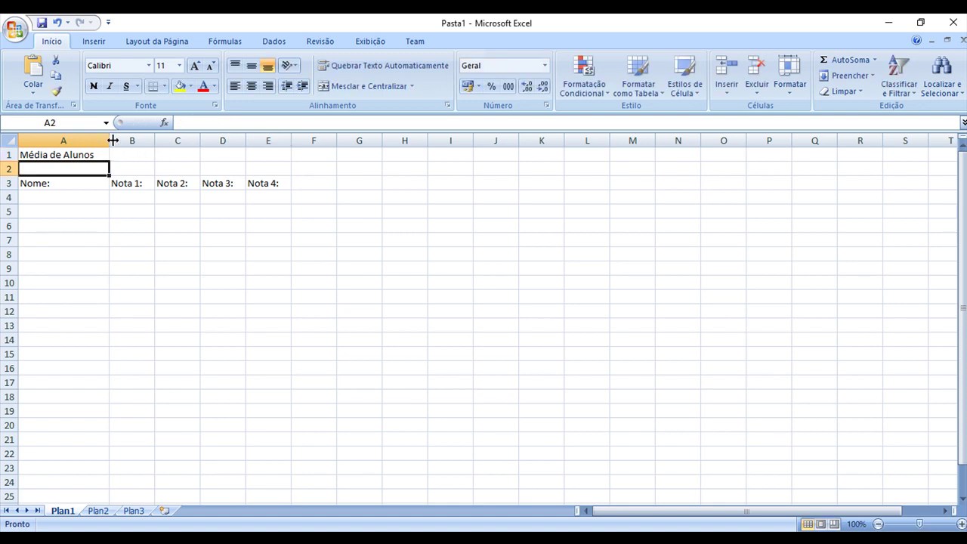
pyautogui.moveTo(112, 141); pyautogui.dragTo(155, 150)
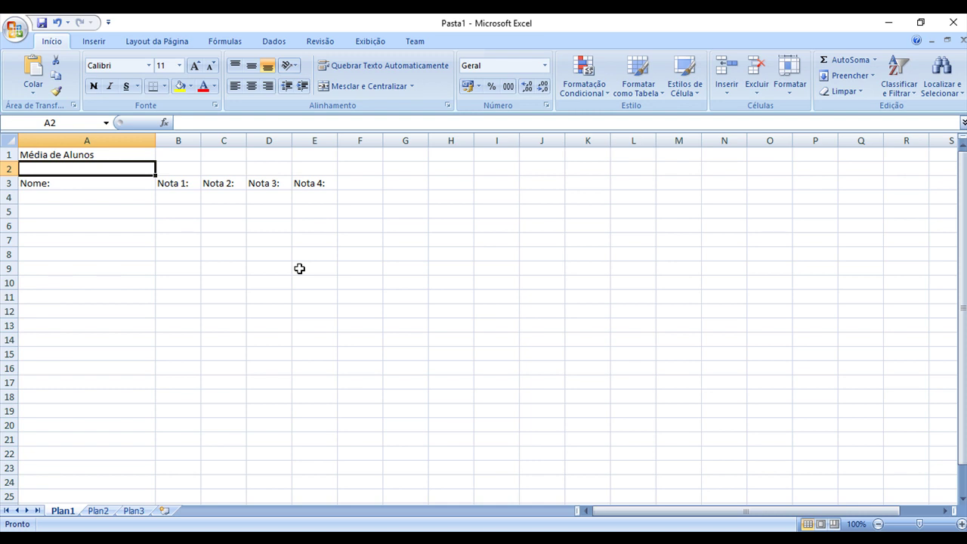
pyautogui.click(62, 152)
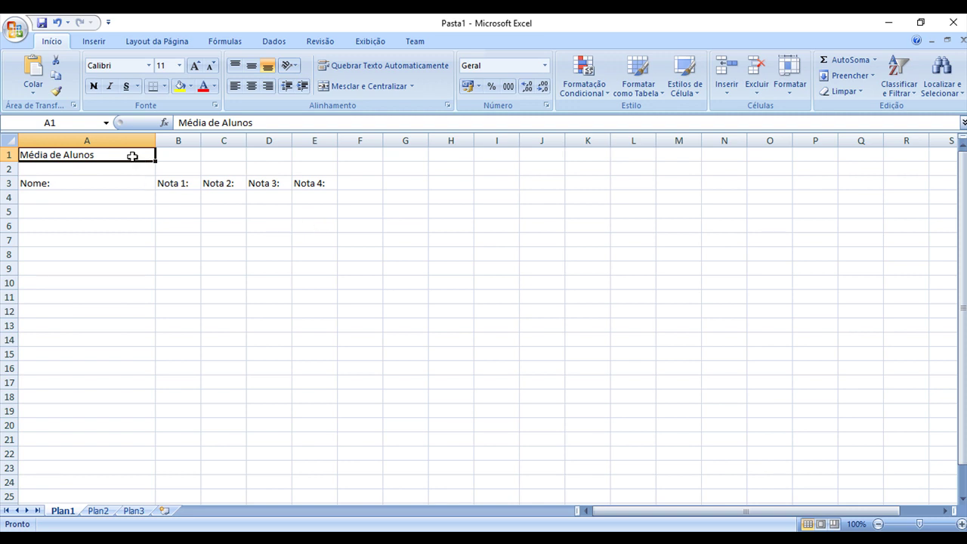
# Merge and centre A1:E1 under the title, then select A2:E2.
pyautogui.moveTo(132, 154); pyautogui.dragTo(308, 155)
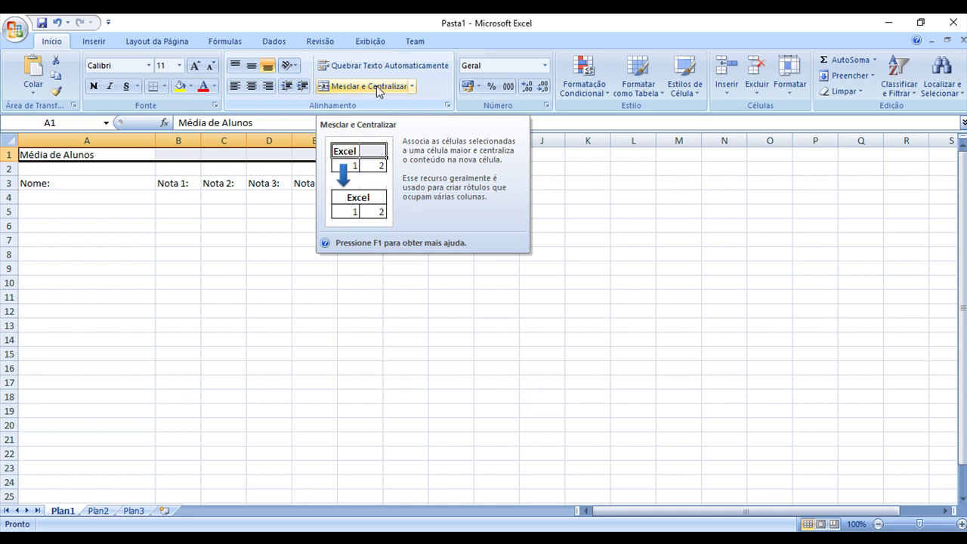
pyautogui.click(372, 87)
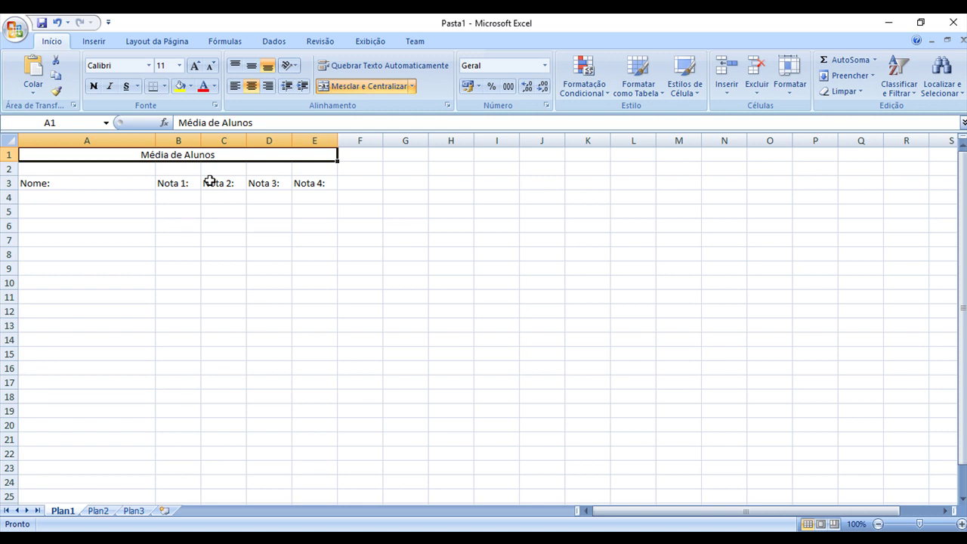
pyautogui.moveTo(94, 168); pyautogui.dragTo(310, 169)
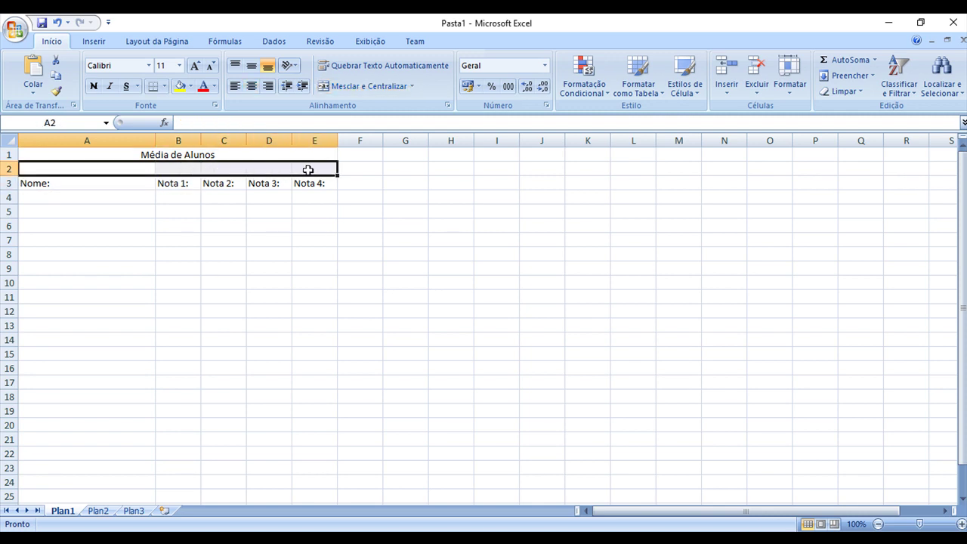
# Merge A2:E2 into one spacer cell and check the merged cells.
pyautogui.click(371, 86)
pyautogui.click(99, 182)
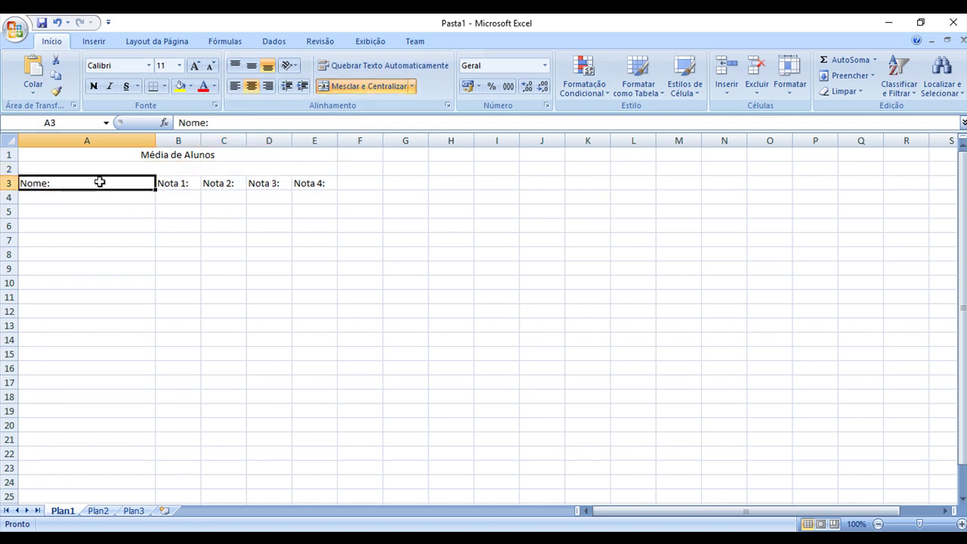
pyautogui.click(155, 169)
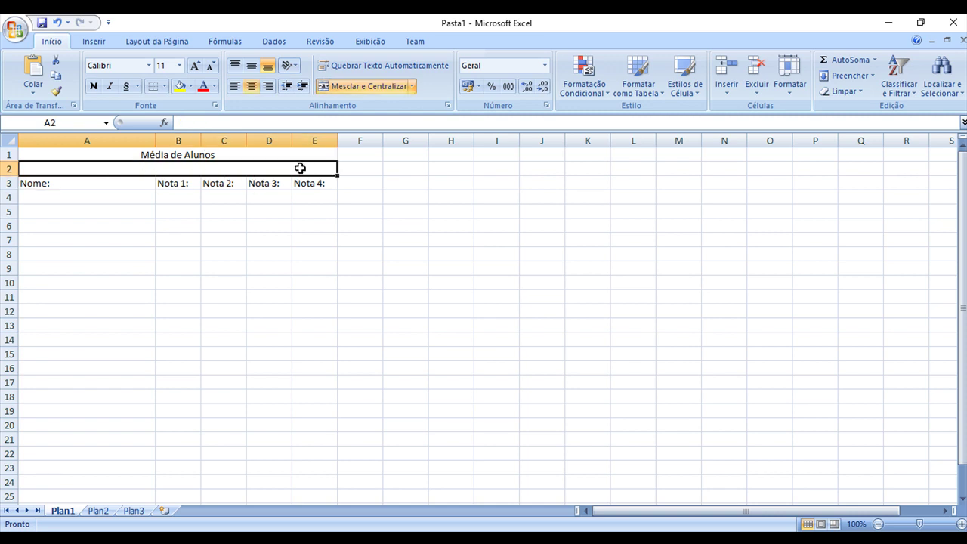
pyautogui.click(217, 185)
pyautogui.click(108, 181)
pyautogui.click(98, 168)
pyautogui.click(102, 155)
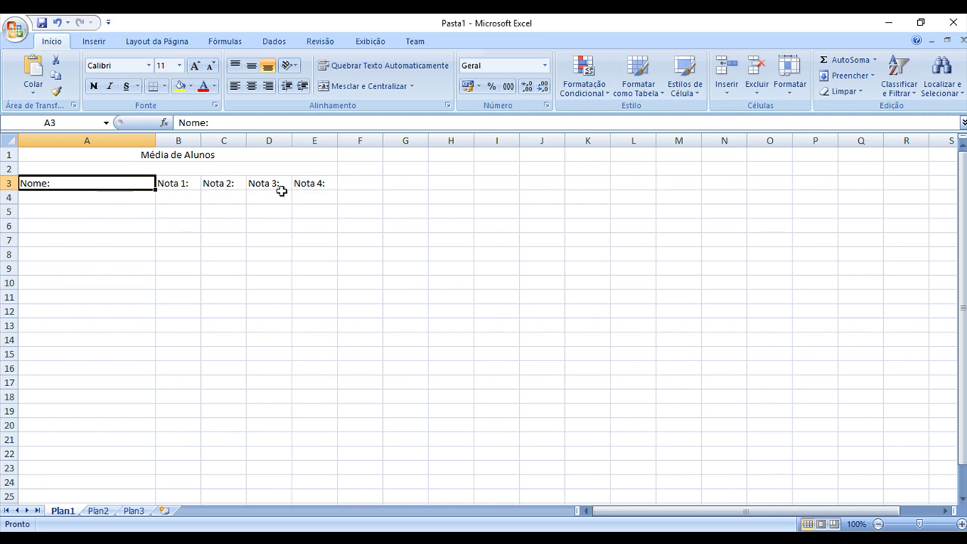
# Select the header row A3:E3 from Nome: to Nota 4:.
pyautogui.moveTo(323, 185); pyautogui.dragTo(88, 184)
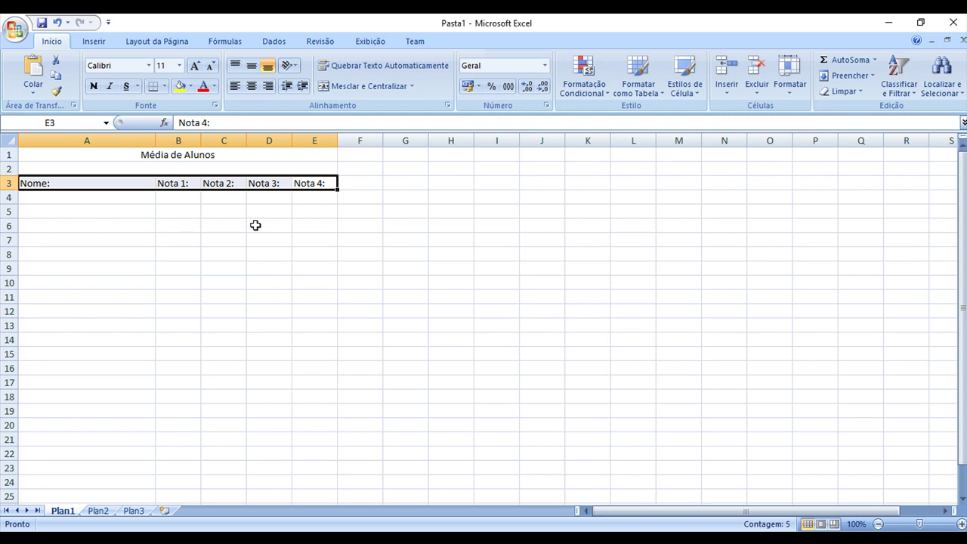
pyautogui.click(139, 212)
pyautogui.click(185, 202)
pyautogui.click(223, 197)
pyautogui.click(273, 194)
pyautogui.click(65, 182)
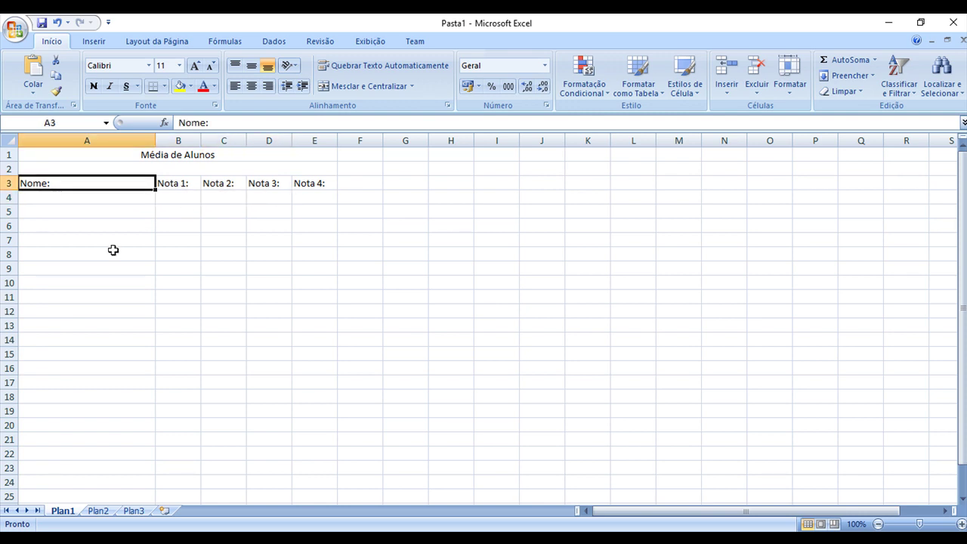
pyautogui.click(101, 212)
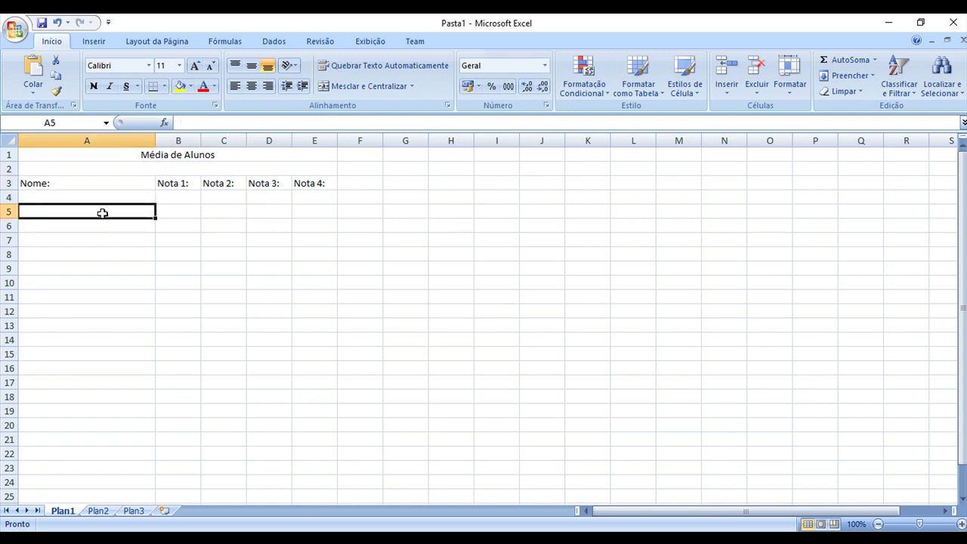
pyautogui.click(72, 184)
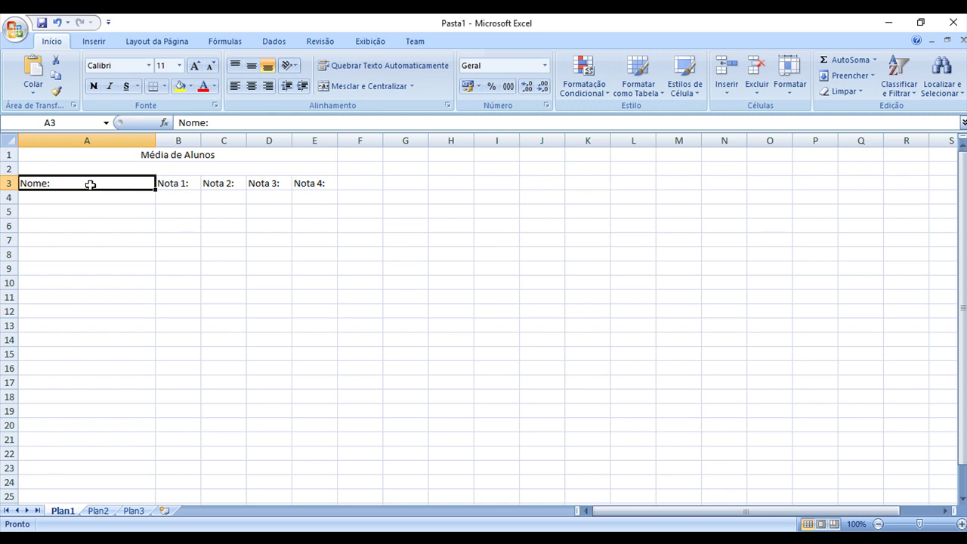
pyautogui.moveTo(90, 184); pyautogui.dragTo(309, 185)
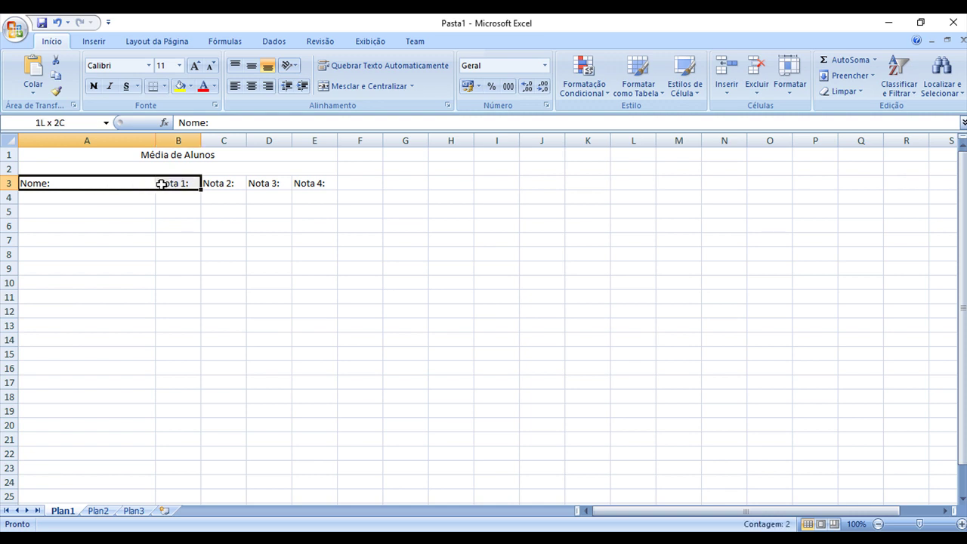
pyautogui.click(310, 186)
pyautogui.click(308, 203)
pyautogui.click(314, 183)
pyautogui.moveTo(302, 183); pyautogui.dragTo(90, 186)
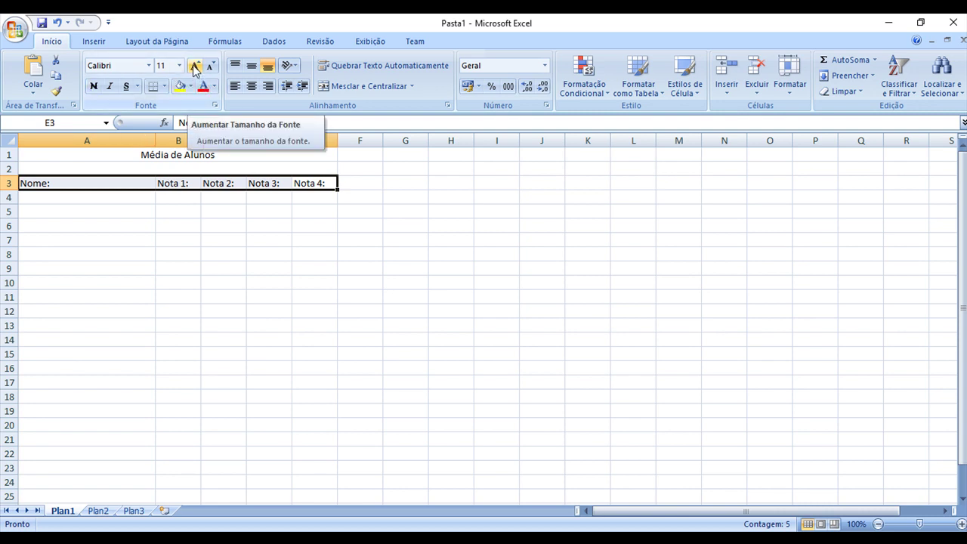
# Try header font sizes from 12 to 16 pt, ending back at 12 pt.
pyautogui.click(195, 68)
pyautogui.click(195, 68)
pyautogui.click(195, 68)
pyautogui.click(211, 68)
pyautogui.click(212, 68)
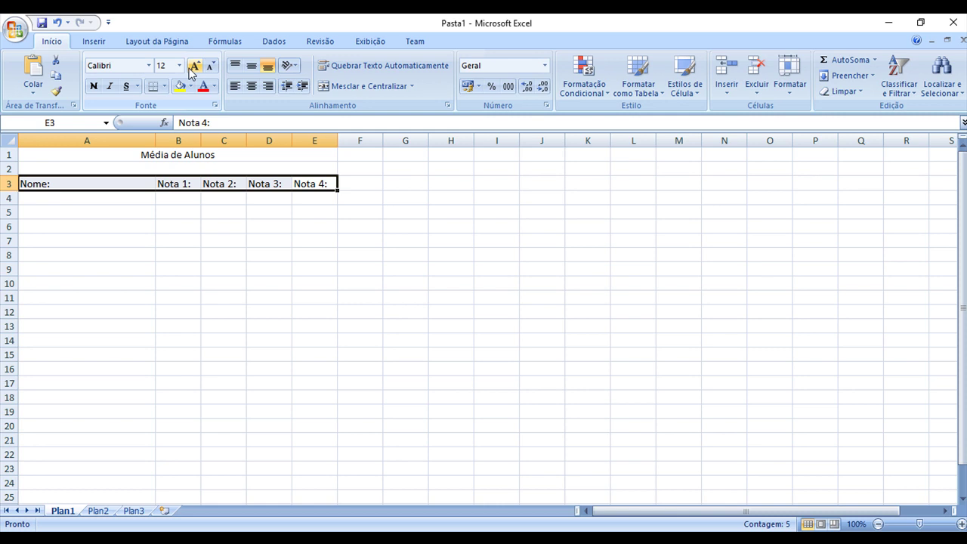
pyautogui.click(195, 68)
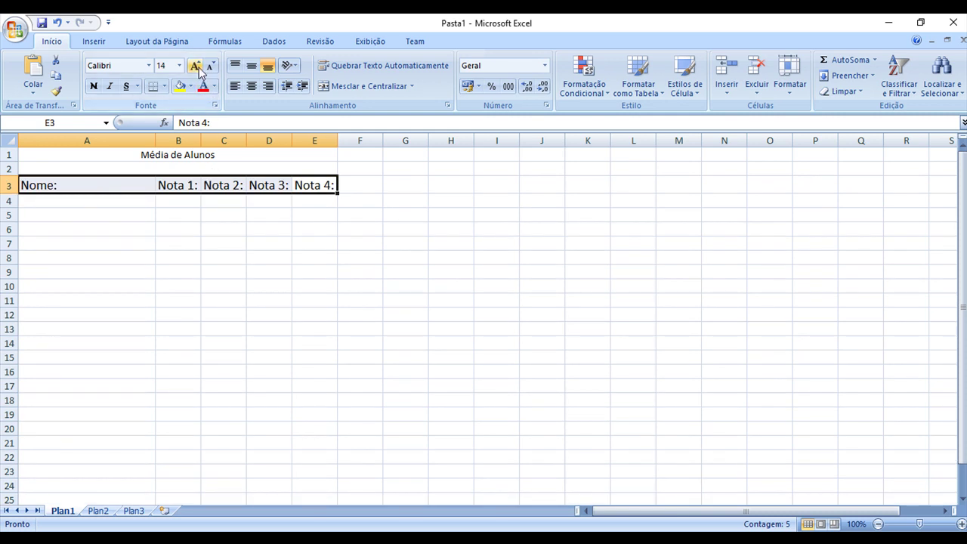
pyautogui.click(211, 68)
# Enlarge the merged 'Média de Alunos' title to 16 pt.
pyautogui.click(151, 157)
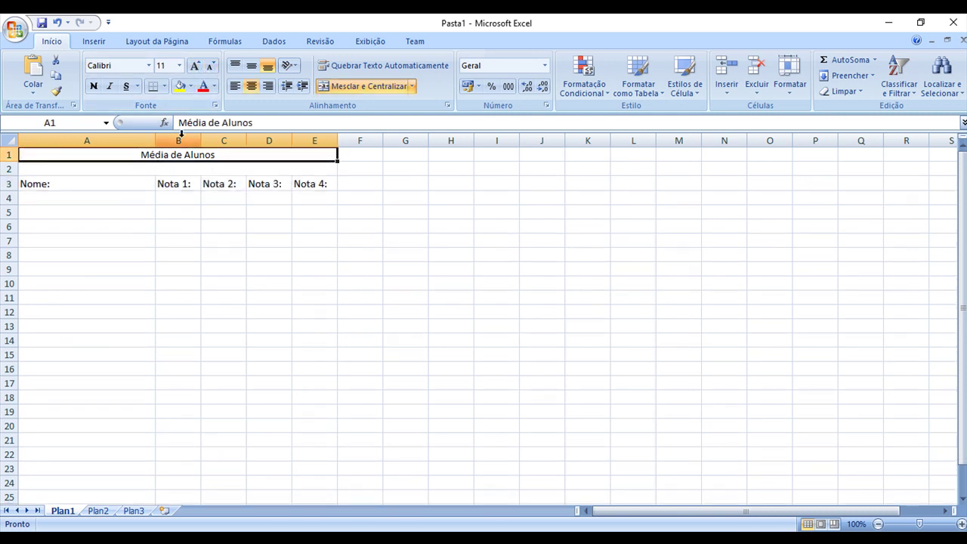
pyautogui.click(195, 68)
pyautogui.click(195, 68)
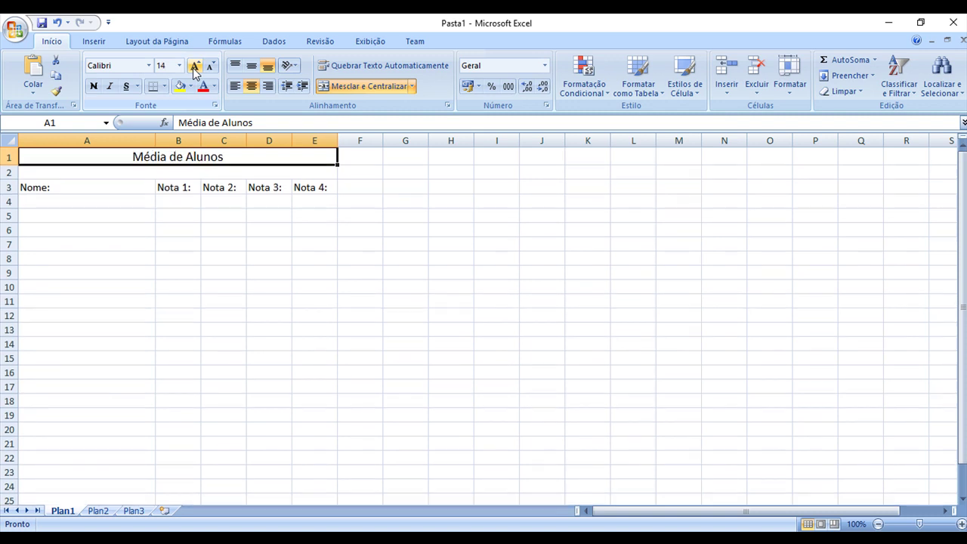
pyautogui.click(195, 68)
# Reselect the headings A3:E3 and enlarge their font once more.
pyautogui.moveTo(79, 189); pyautogui.dragTo(302, 190)
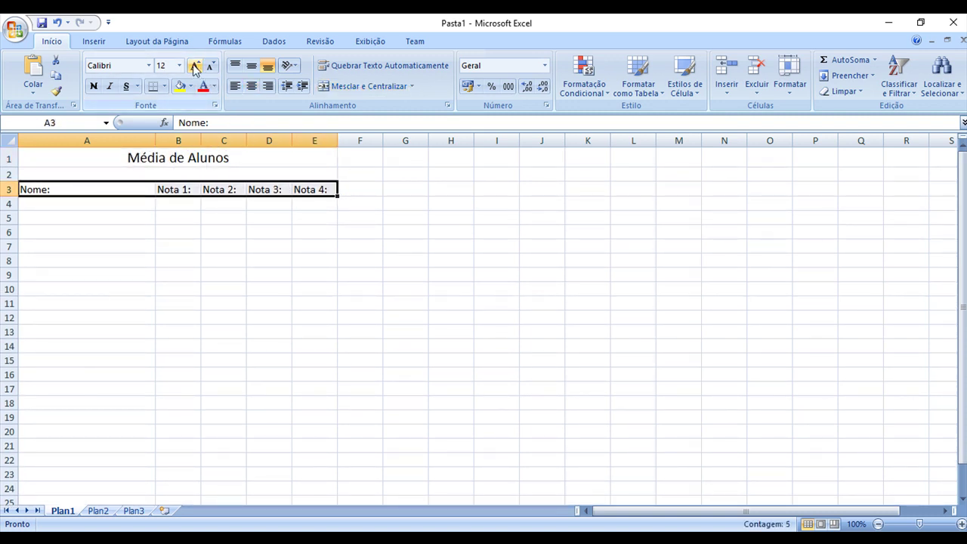
pyautogui.click(195, 67)
pyautogui.click(158, 176)
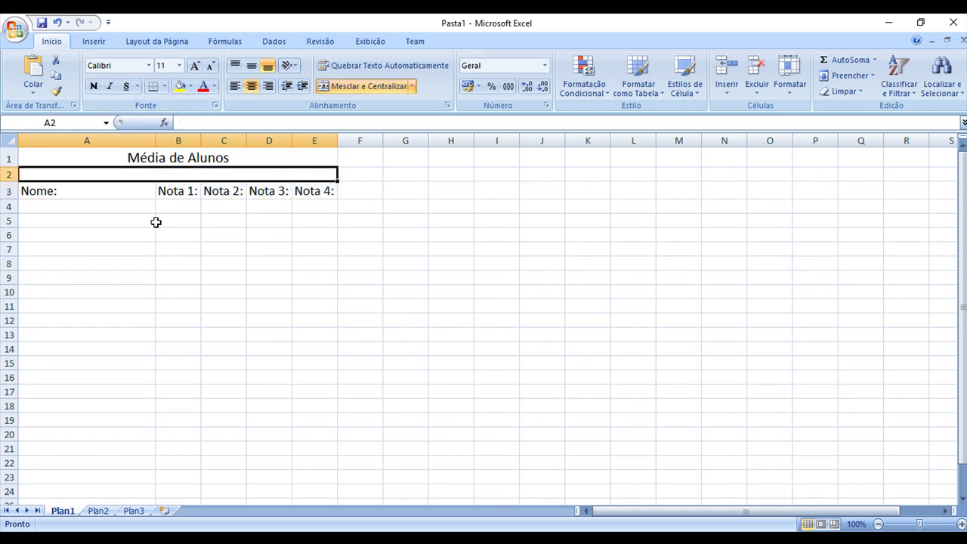
pyautogui.click(86, 205)
# Make several attempts at drag-selecting the empty data block starting at A4.
pyautogui.moveTo(83, 209); pyautogui.dragTo(306, 486)
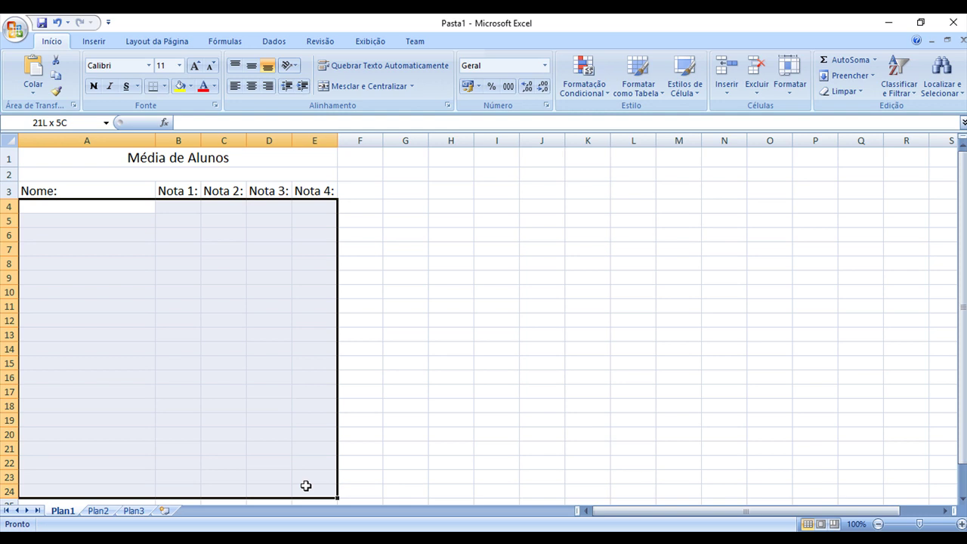
pyautogui.click(300, 433)
pyautogui.click(53, 204)
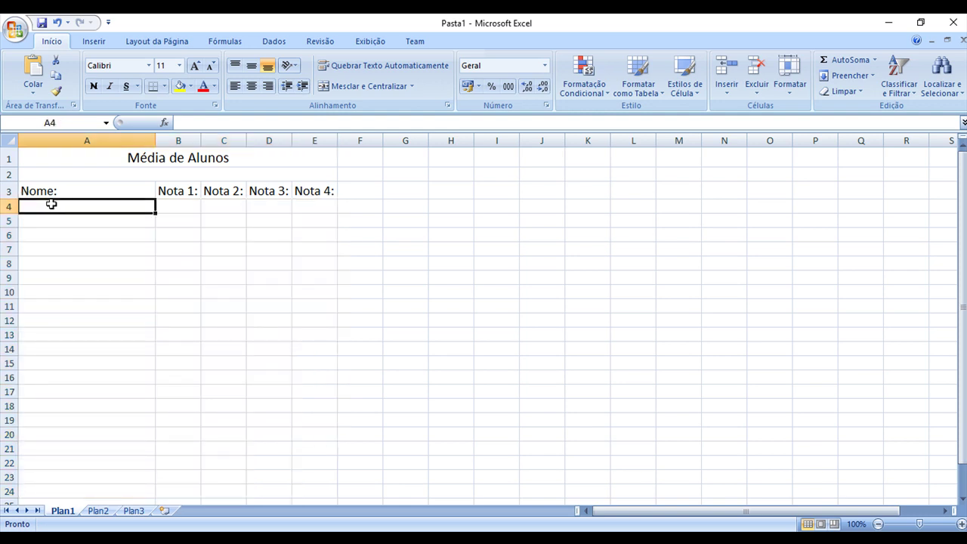
pyautogui.moveTo(51, 204); pyautogui.dragTo(304, 485)
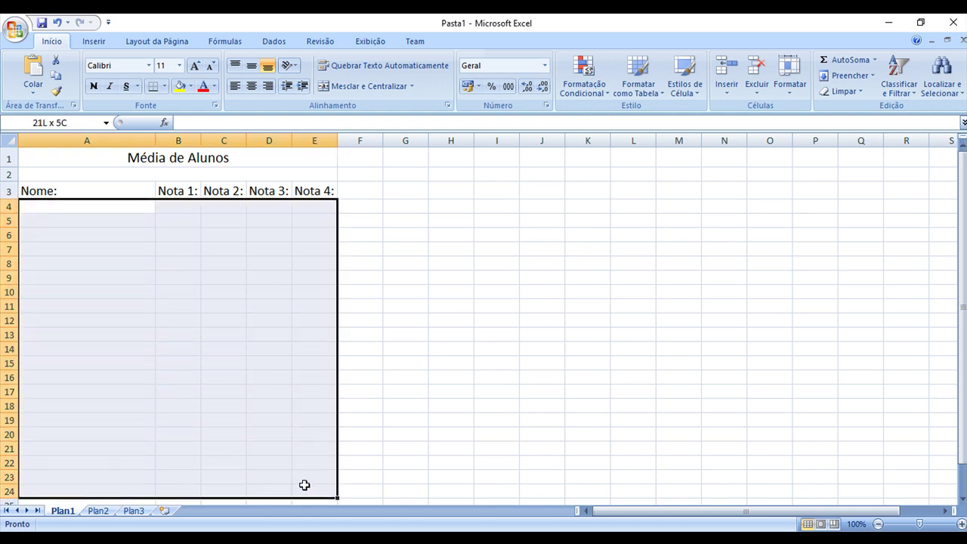
pyautogui.click(188, 335)
pyautogui.moveTo(49, 206)
pyautogui.mouseDown()
pyautogui.moveTo(190, 334)
pyautogui.moveTo(304, 496)
pyautogui.mouseUp()
pyautogui.click(192, 321)
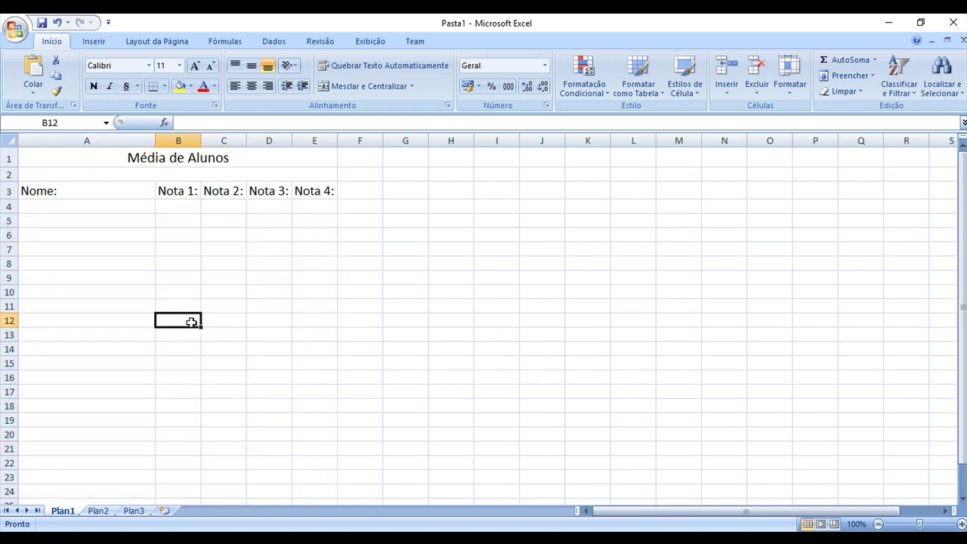
pyautogui.moveTo(99, 210)
pyautogui.mouseDown()
pyautogui.moveTo(350, 244)
pyautogui.moveTo(597, 255)
pyautogui.moveTo(304, 268)
pyautogui.moveTo(497, 269)
pyautogui.moveTo(627, 376)
pyautogui.moveTo(671, 473)
pyautogui.moveTo(680, 219)
pyautogui.moveTo(678, 417)
pyautogui.mouseUp()
pyautogui.click(318, 308)
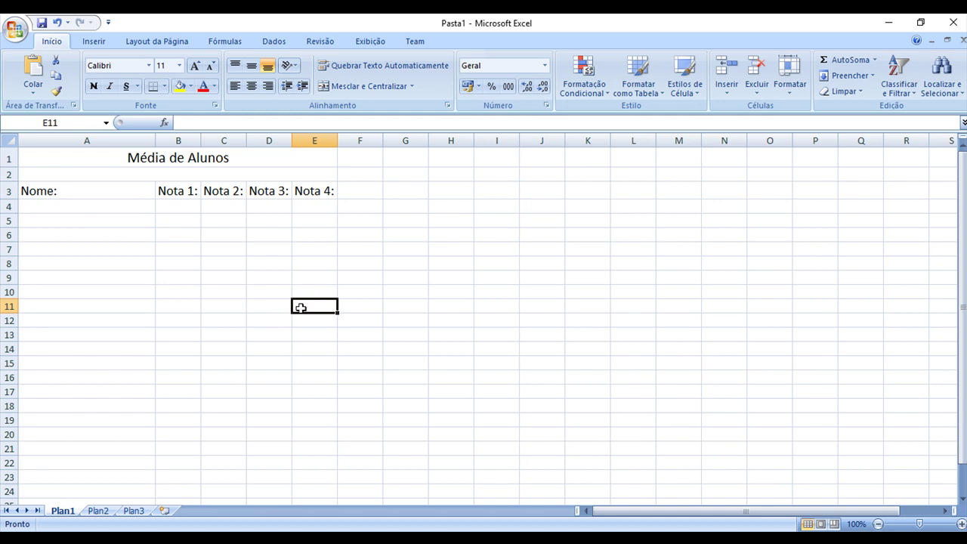
pyautogui.click(92, 240)
pyautogui.click(85, 217)
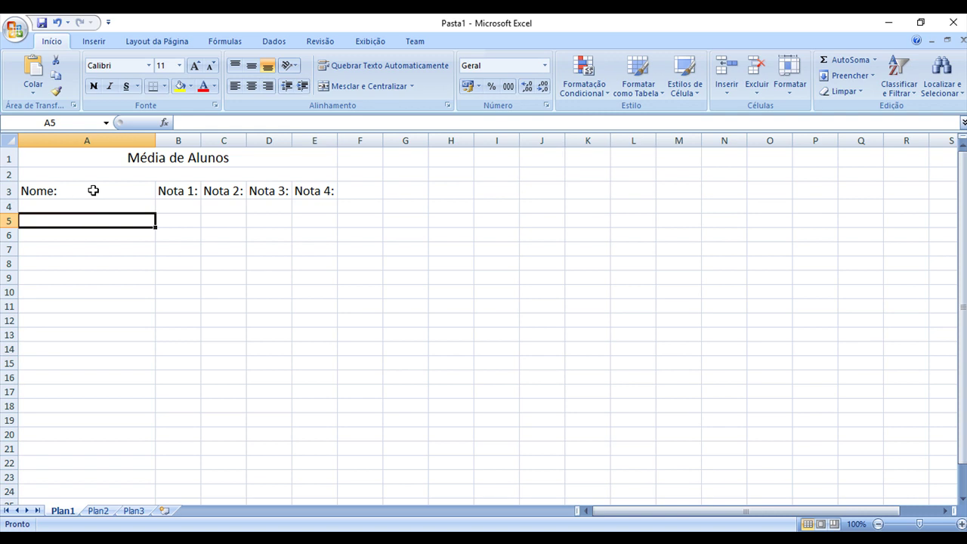
# Select the data rows below the headings and set them to font size 12.
pyautogui.moveTo(93, 191); pyautogui.dragTo(330, 191)
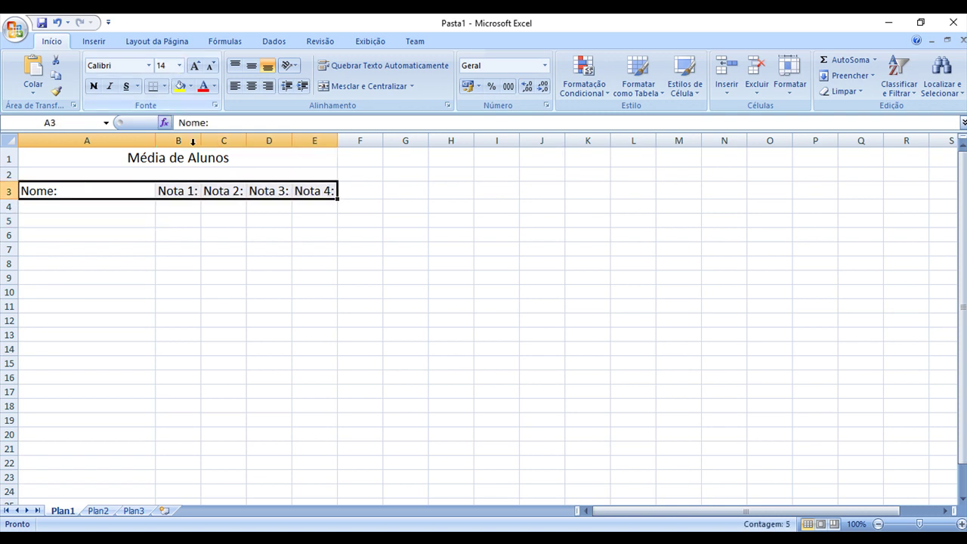
pyautogui.moveTo(143, 208)
pyautogui.mouseDown()
pyautogui.moveTo(361, 482)
pyautogui.moveTo(325, 459)
pyautogui.mouseUp()
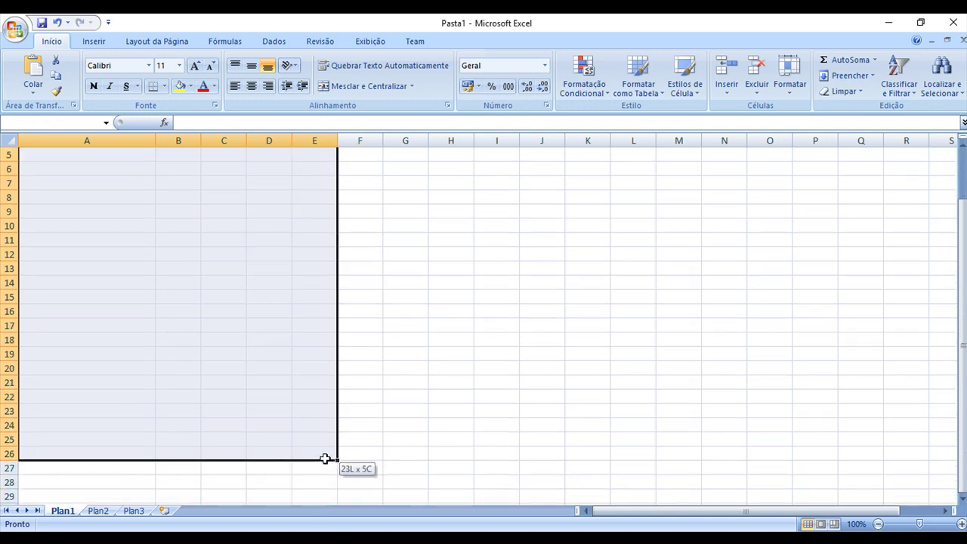
pyautogui.click(195, 65)
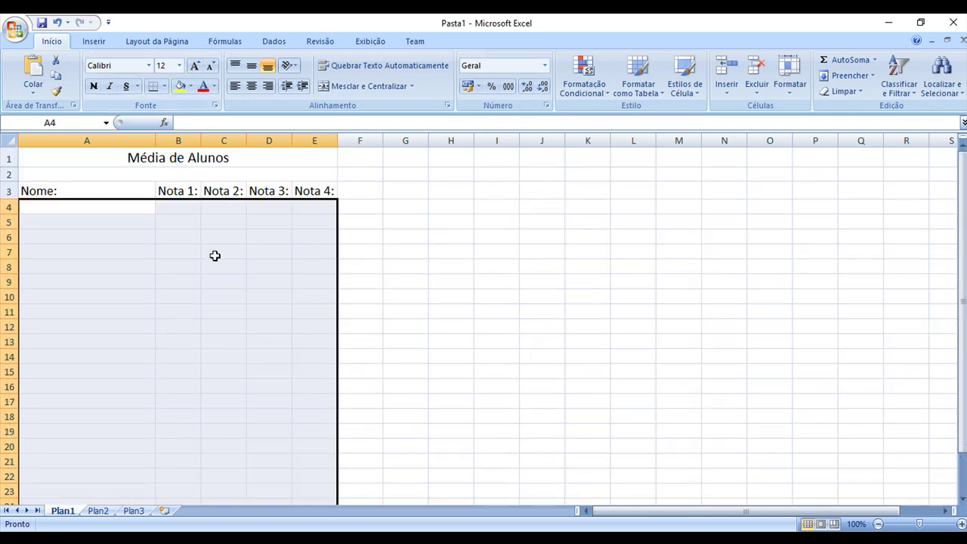
pyautogui.click(104, 219)
# Set the 'Média de Alunos' title in A1 to the Arial Black font.
pyautogui.click(89, 161)
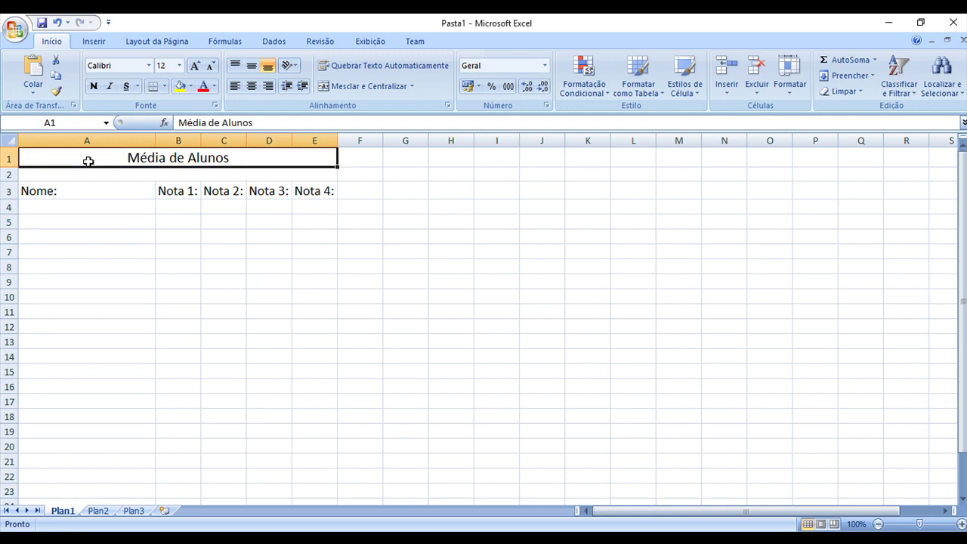
pyautogui.click(106, 65)
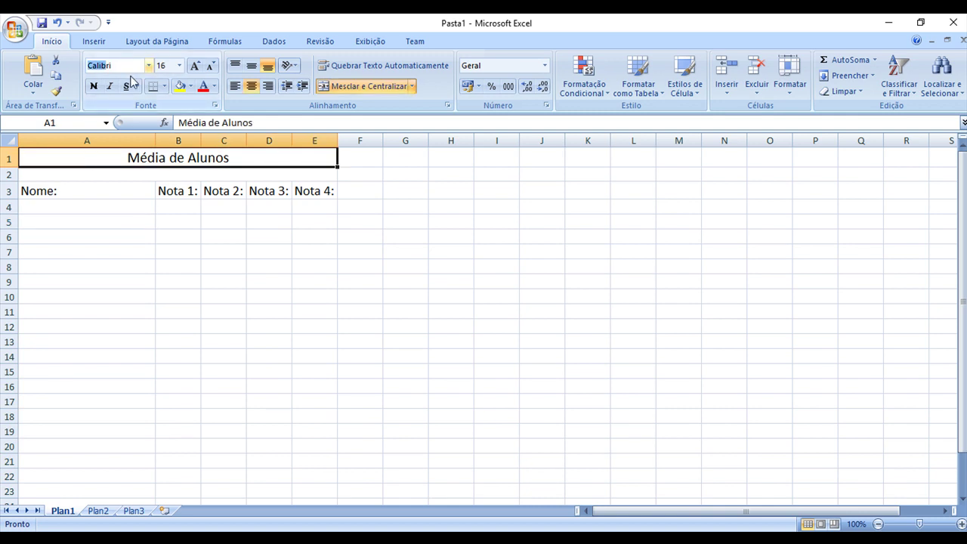
pyautogui.write('A')
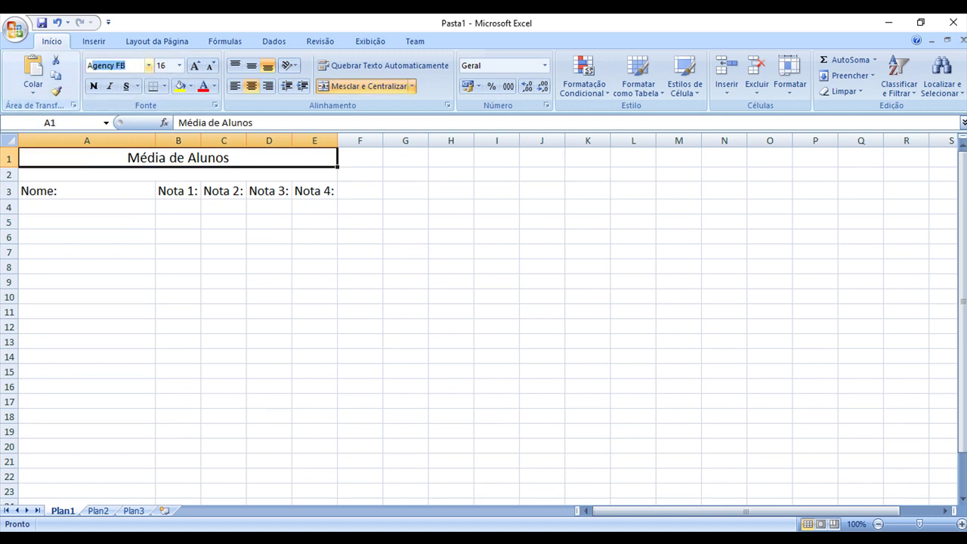
pyautogui.write('rial')
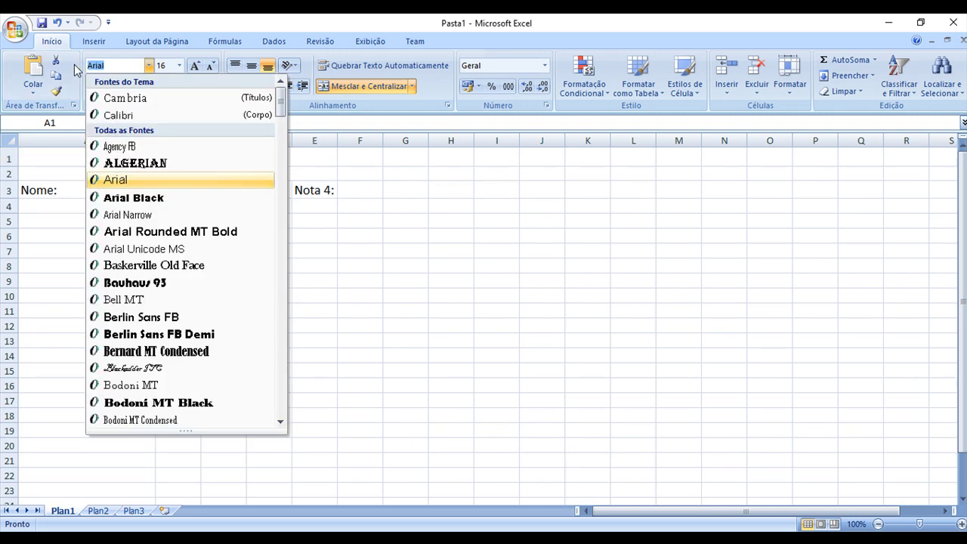
pyautogui.press('Return')
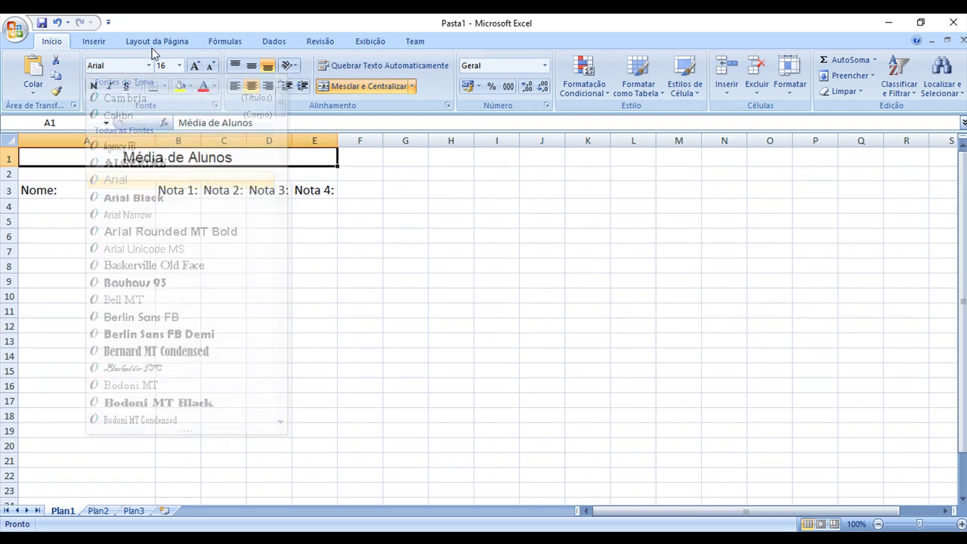
pyautogui.click(149, 66)
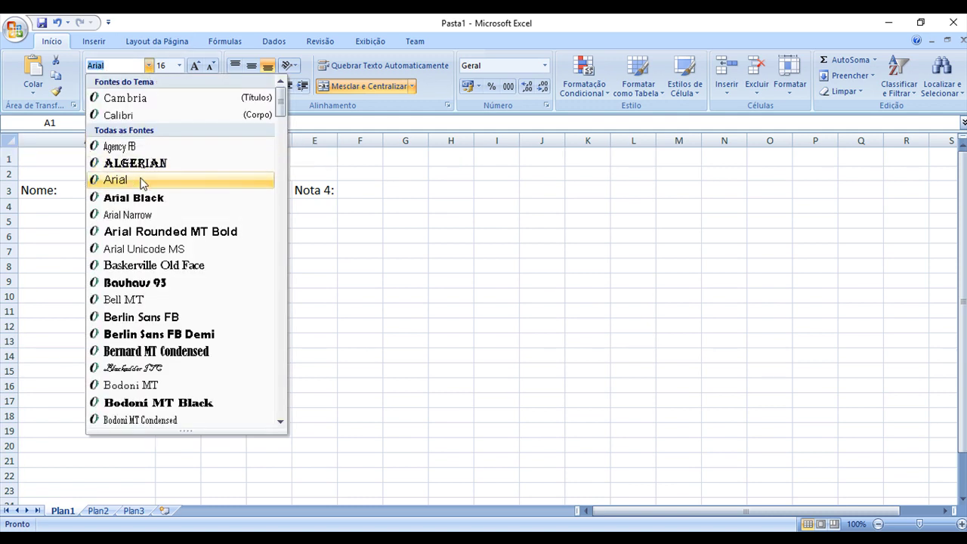
pyautogui.click(141, 198)
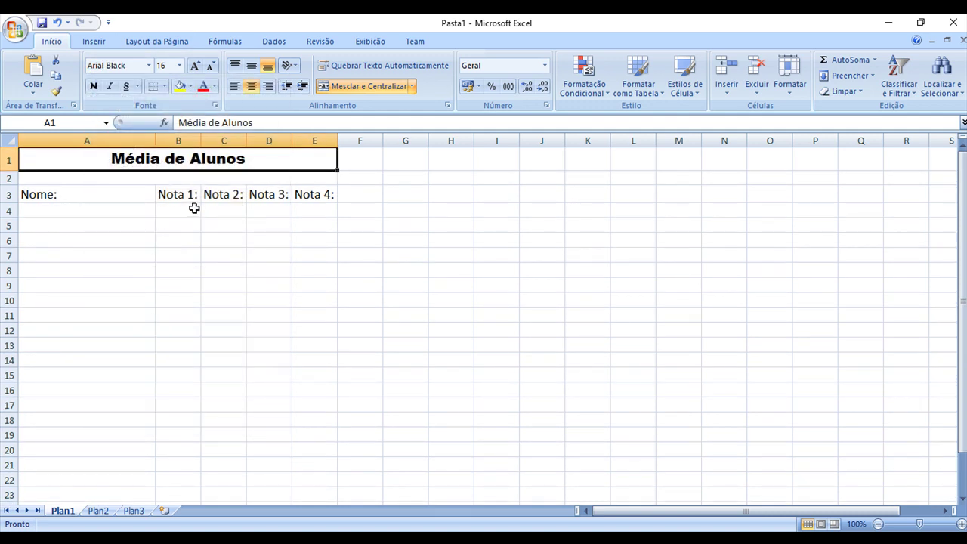
# Set the A3:E3 headings Nome: through Nota 4: to Times New Roman.
pyautogui.moveTo(95, 194); pyautogui.dragTo(301, 195)
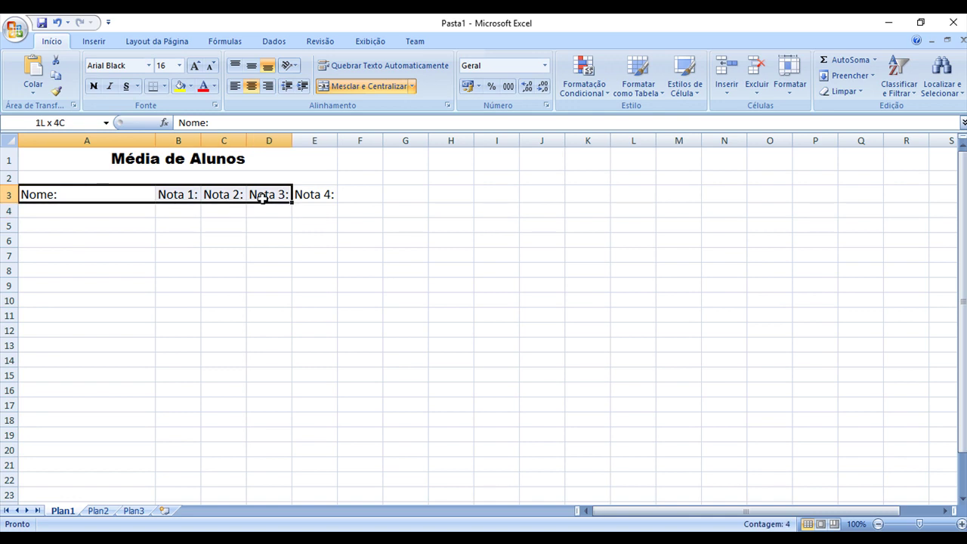
pyautogui.click(116, 66)
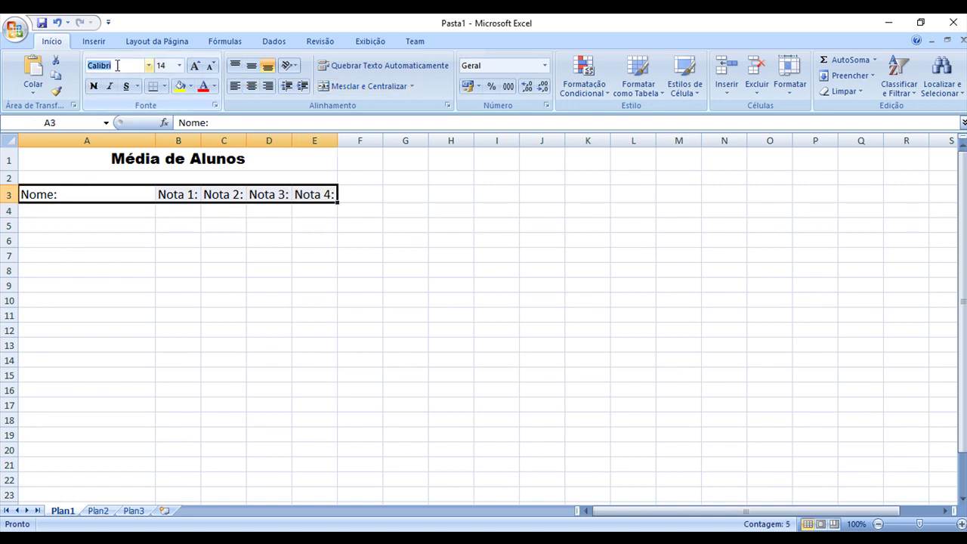
pyautogui.write('Times New Rom')
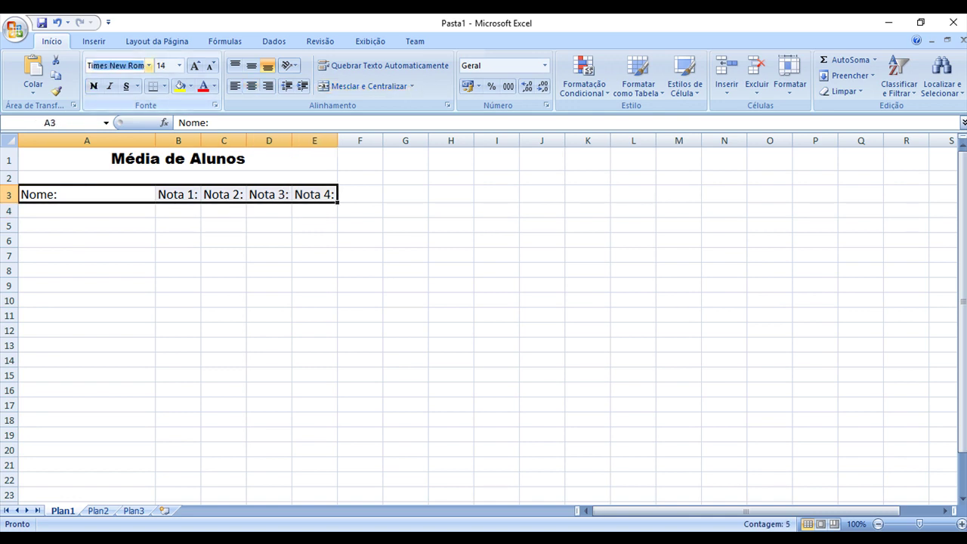
pyautogui.press('Return')
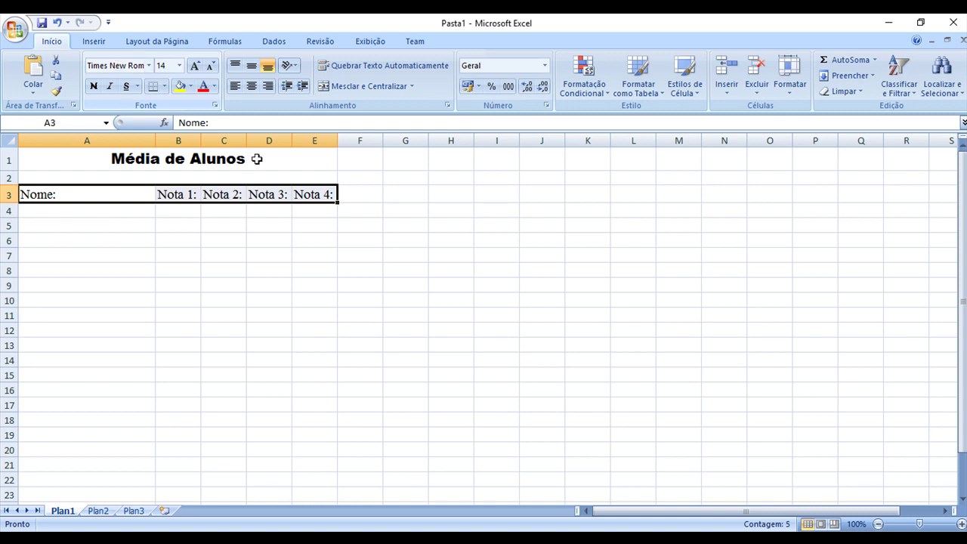
# Select columns B through E, holding Nota 1: to Nota 4:, as one selection.
pyautogui.click(145, 222)
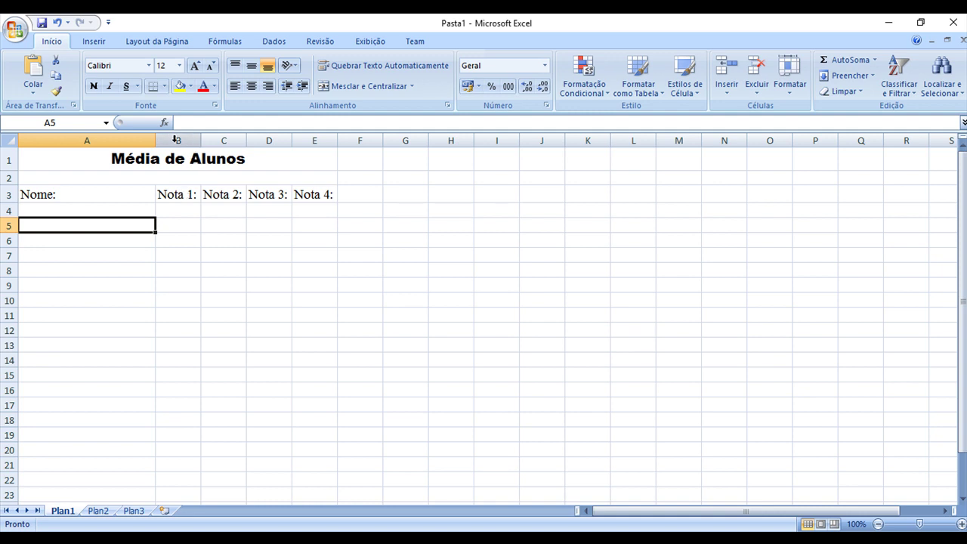
pyautogui.click(177, 140)
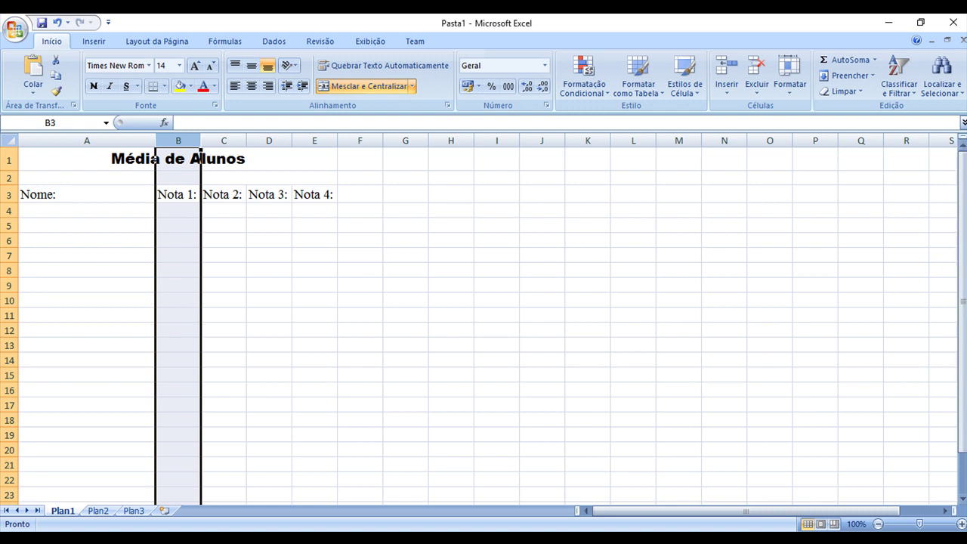
pyautogui.moveTo(961, 287)
pyautogui.mouseDown()
pyautogui.moveTo(948, 303)
pyautogui.moveTo(923, 417)
pyautogui.mouseUp()
pyautogui.moveTo(962, 500); pyautogui.dragTo(962, 499)
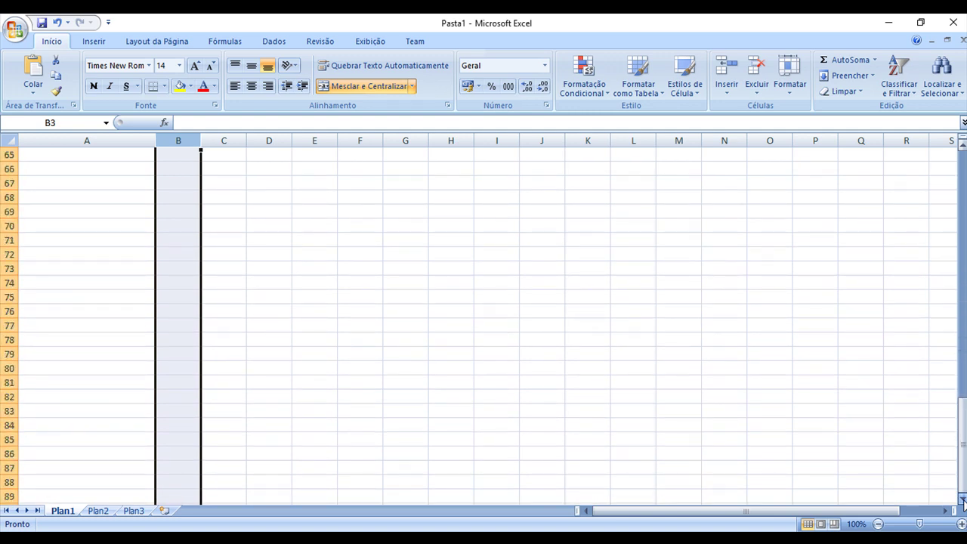
pyautogui.moveTo(961, 499); pyautogui.dragTo(961, 500)
pyautogui.moveTo(962, 442); pyautogui.dragTo(958, 184)
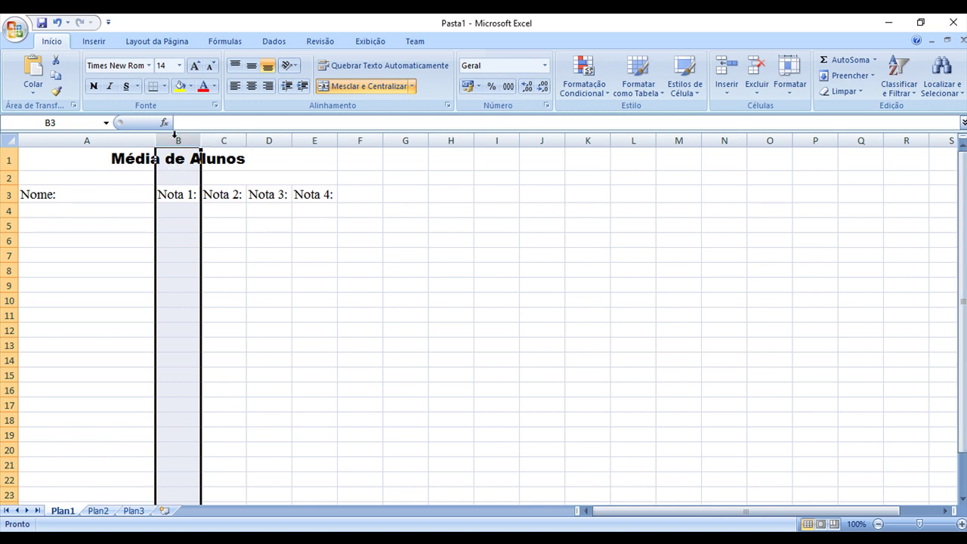
pyautogui.moveTo(176, 141); pyautogui.dragTo(317, 141)
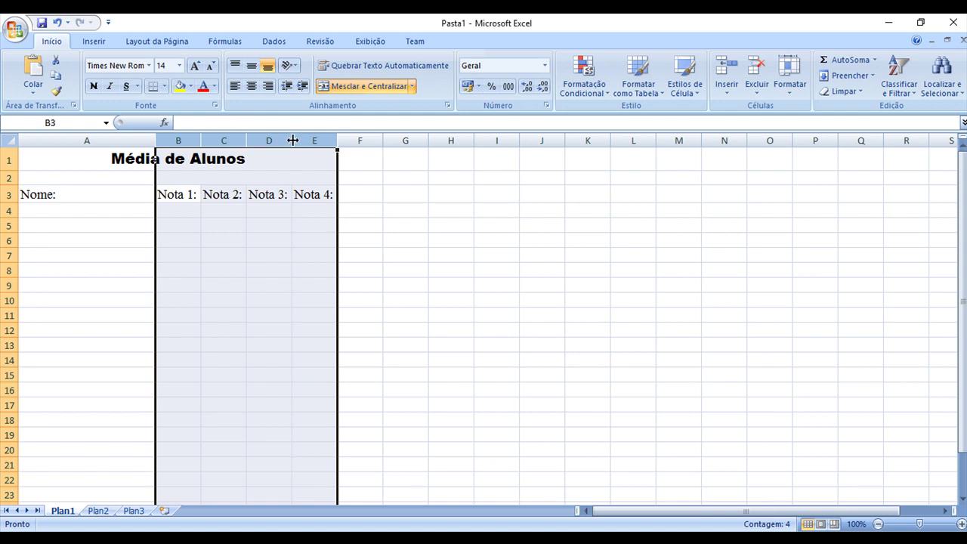
# Widen the selected Nota columns B to E.
pyautogui.click(336, 140)
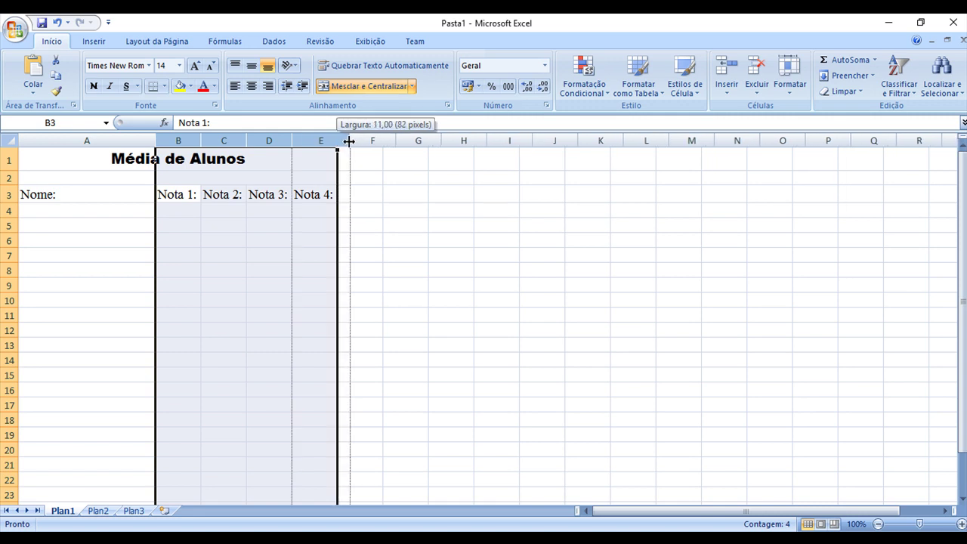
pyautogui.moveTo(336, 141); pyautogui.dragTo(349, 140)
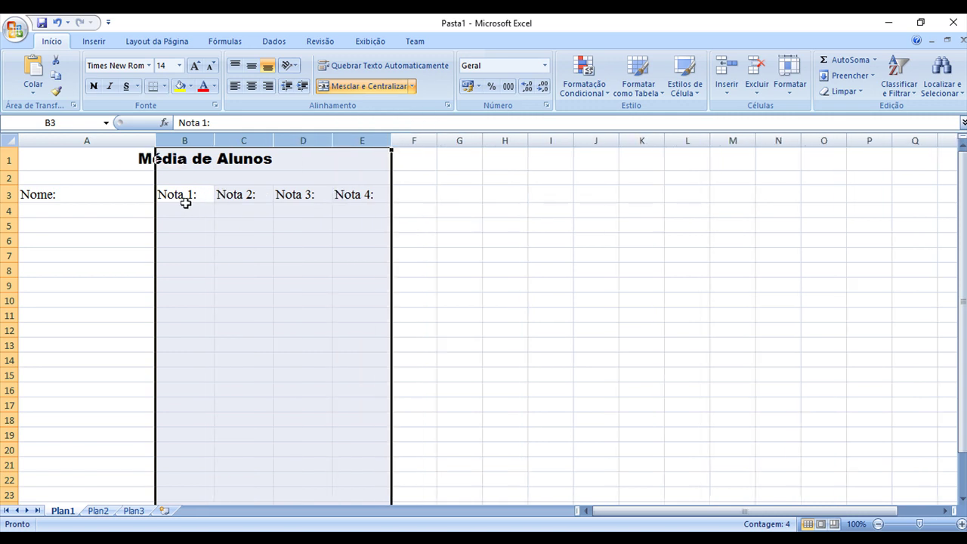
pyautogui.moveTo(390, 140); pyautogui.dragTo(420, 140)
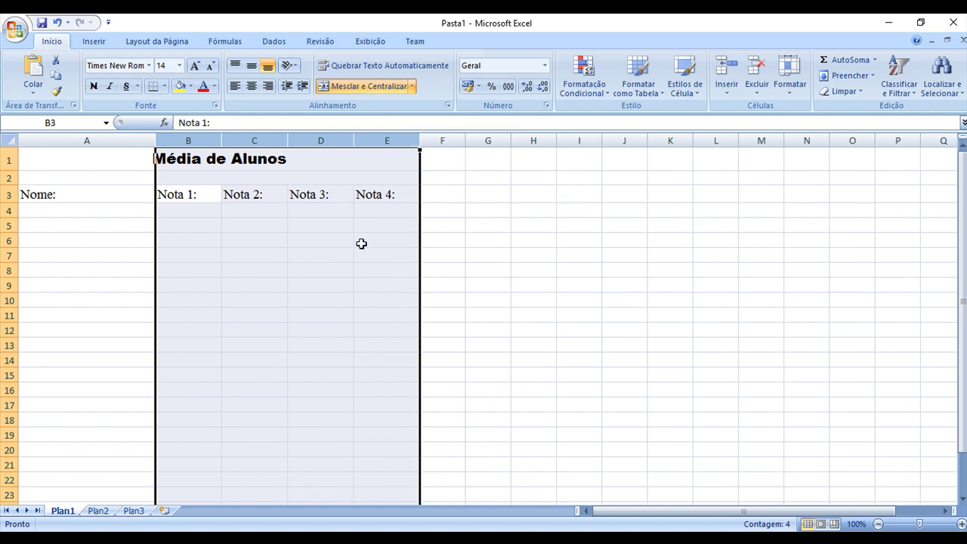
# Widen column A to about 221 pixels, undoing a trial widening of column B.
pyautogui.click(68, 193)
pyautogui.moveTo(155, 141); pyautogui.dragTo(206, 142)
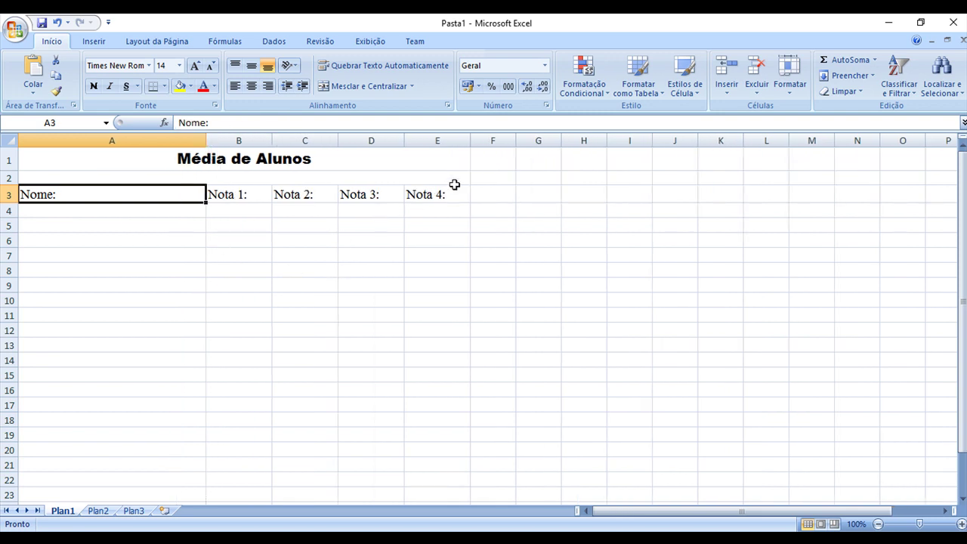
pyautogui.moveTo(272, 141)
pyautogui.mouseDown()
pyautogui.moveTo(318, 138)
pyautogui.moveTo(286, 141)
pyautogui.mouseUp()
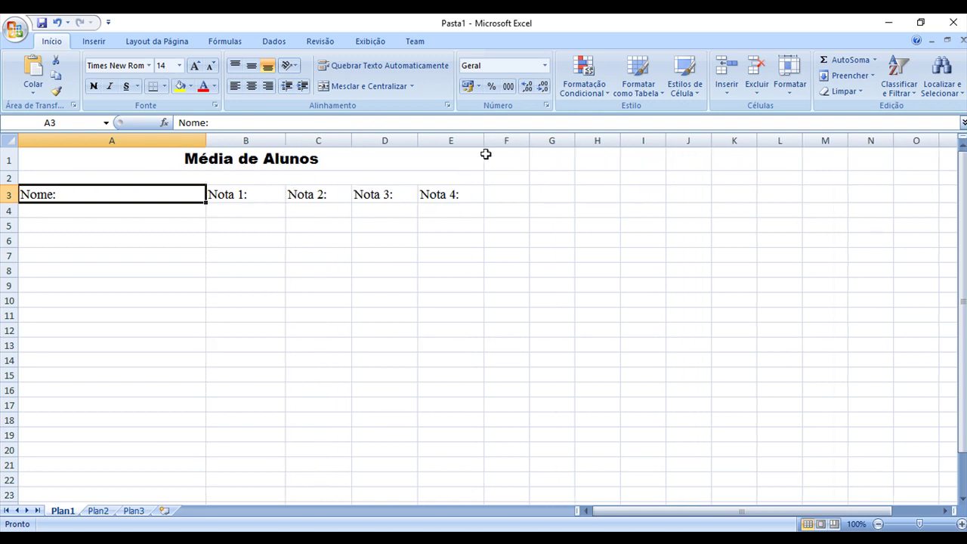
pyautogui.hotkey('ctrl', 'z')
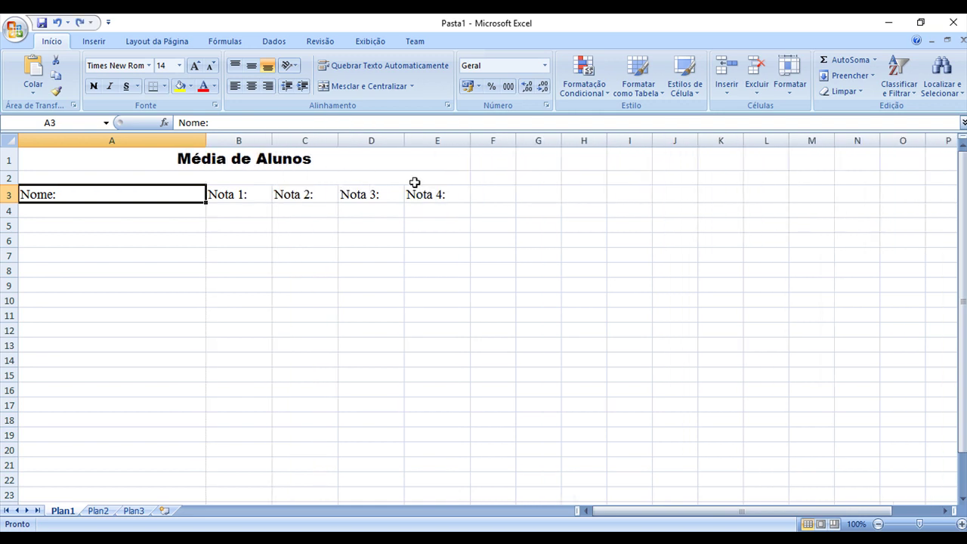
# Try making rows 4 to 19 30 pixels tall, then undo the change.
pyautogui.click(8, 211)
pyautogui.click(91, 239)
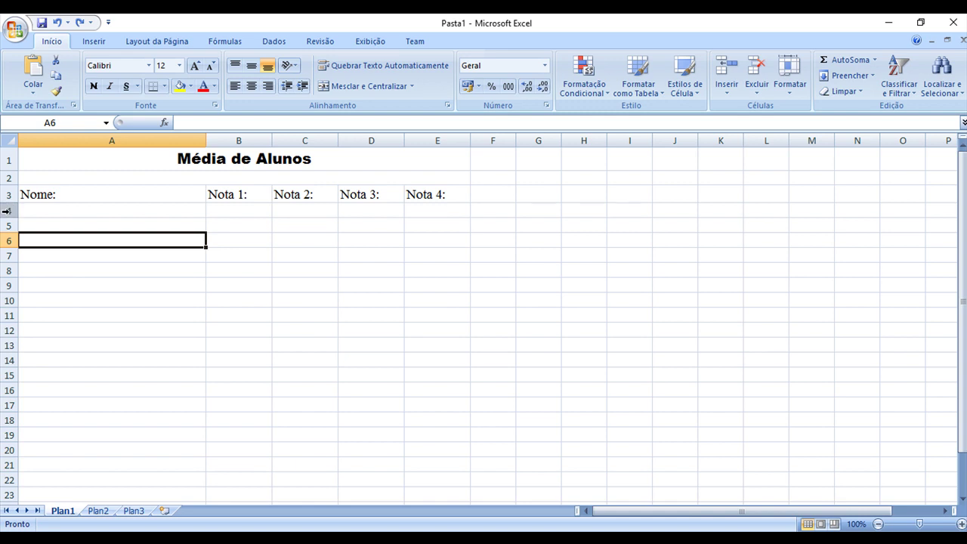
pyautogui.click(6, 211)
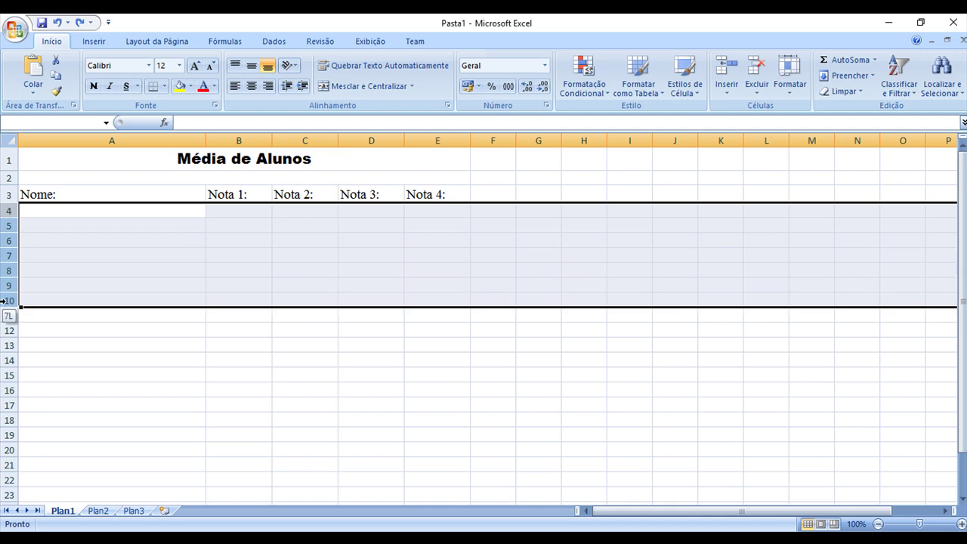
pyautogui.moveTo(6, 211); pyautogui.dragTo(3, 512)
pyautogui.scroll(1, 26, 406)
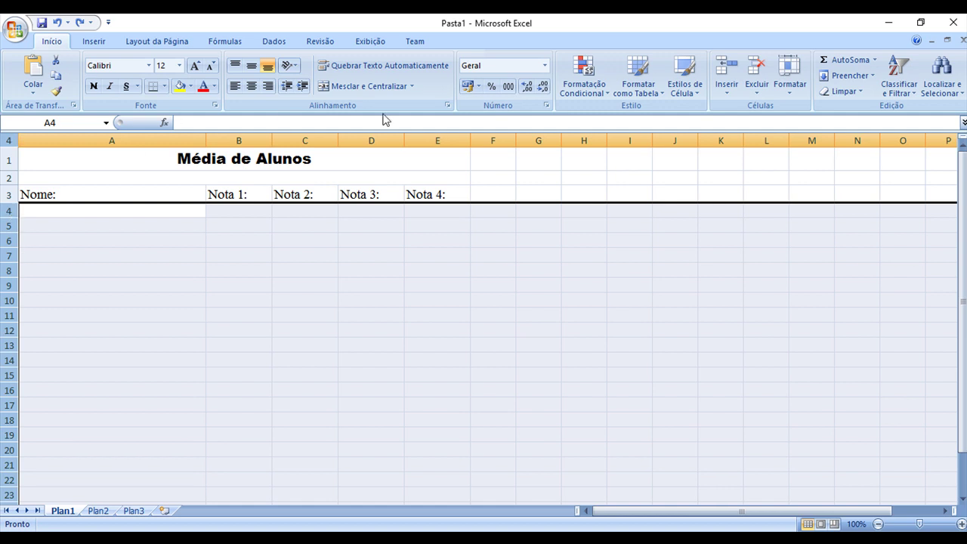
pyautogui.moveTo(6, 233); pyautogui.dragTo(6, 238)
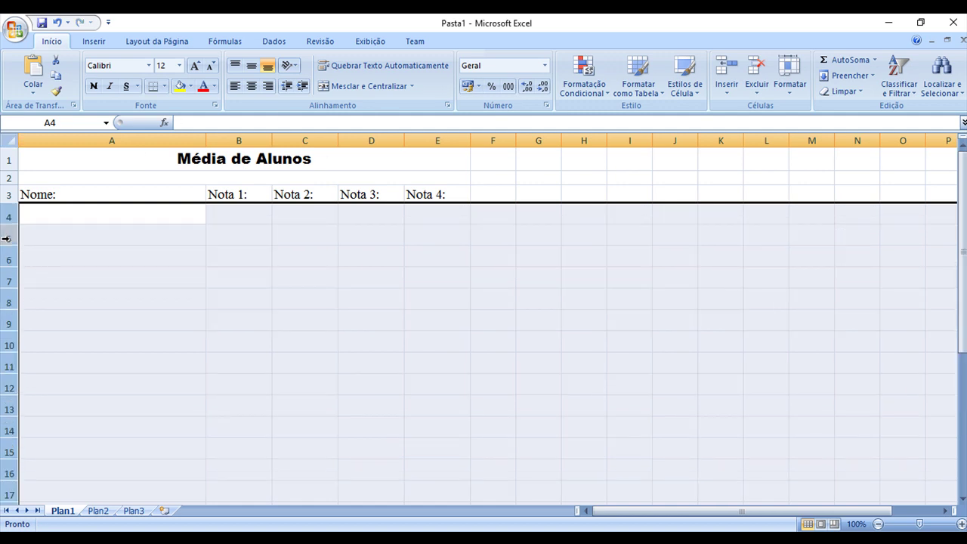
pyautogui.hotkey('ctrl', 'z')
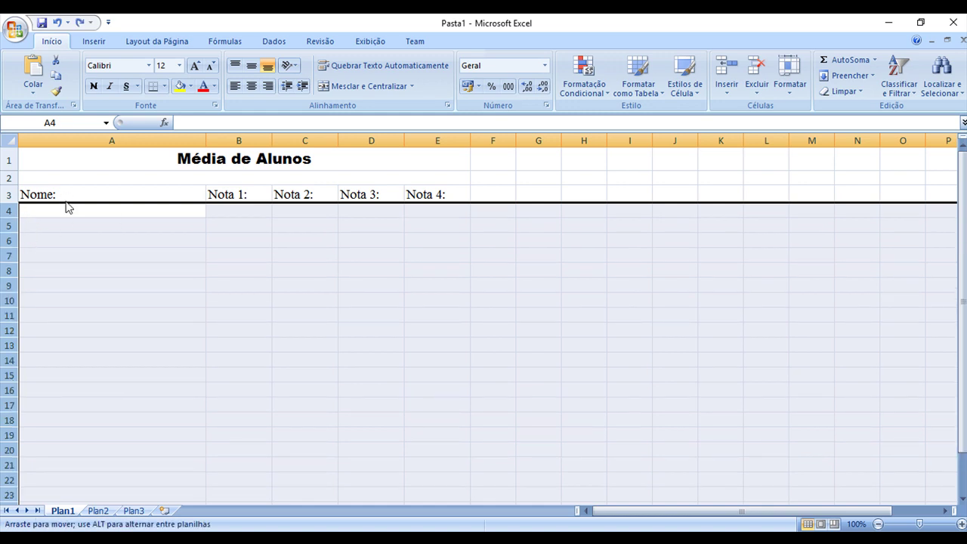
# Set rows 2 through 23 to a height of about 25 pixels.
pyautogui.click(55, 179)
pyautogui.moveTo(9, 177)
pyautogui.mouseDown()
pyautogui.moveTo(7, 468)
pyautogui.moveTo(19, 501)
pyautogui.moveTo(3, 516)
pyautogui.mouseUp()
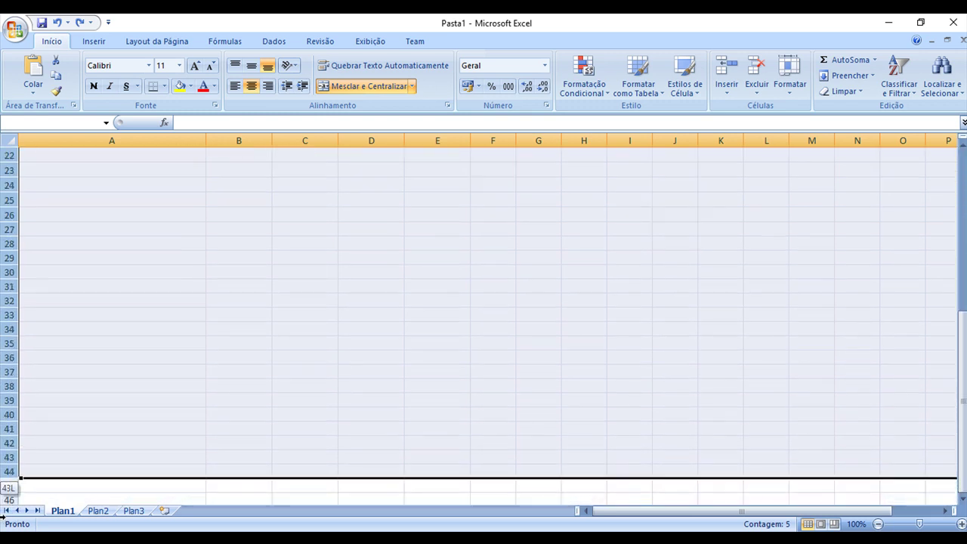
pyautogui.scroll(7, 30, 355)
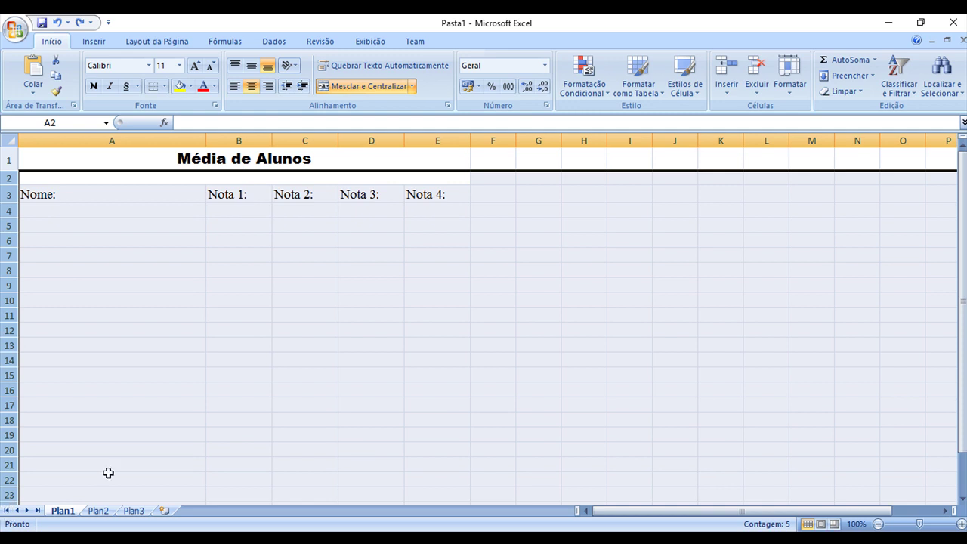
pyautogui.moveTo(12, 202); pyautogui.dragTo(10, 211)
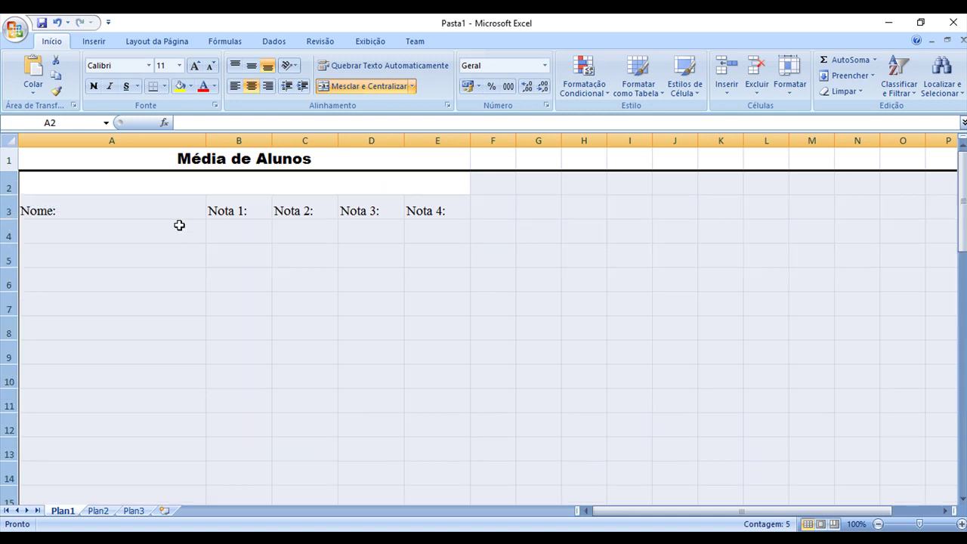
pyautogui.click(178, 216)
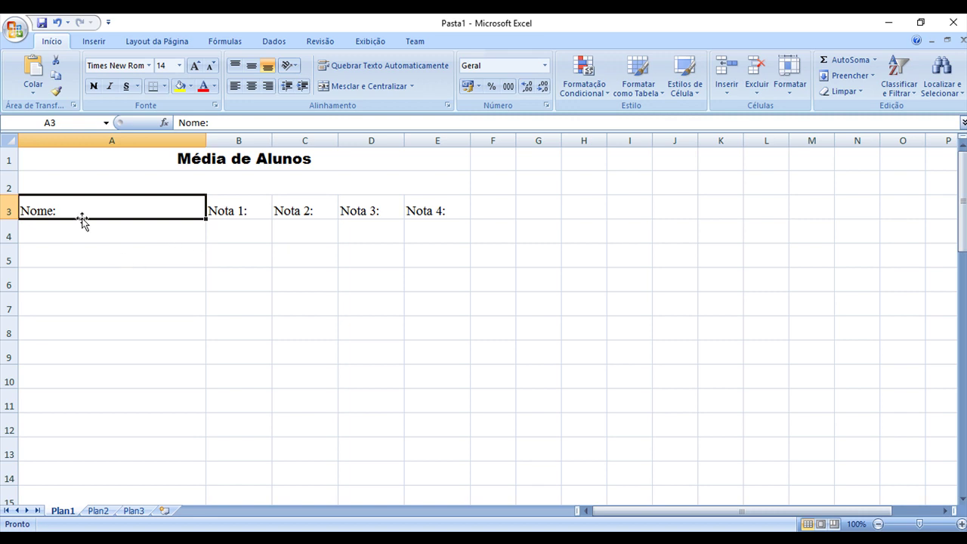
pyautogui.click(11, 208)
pyautogui.click(91, 140)
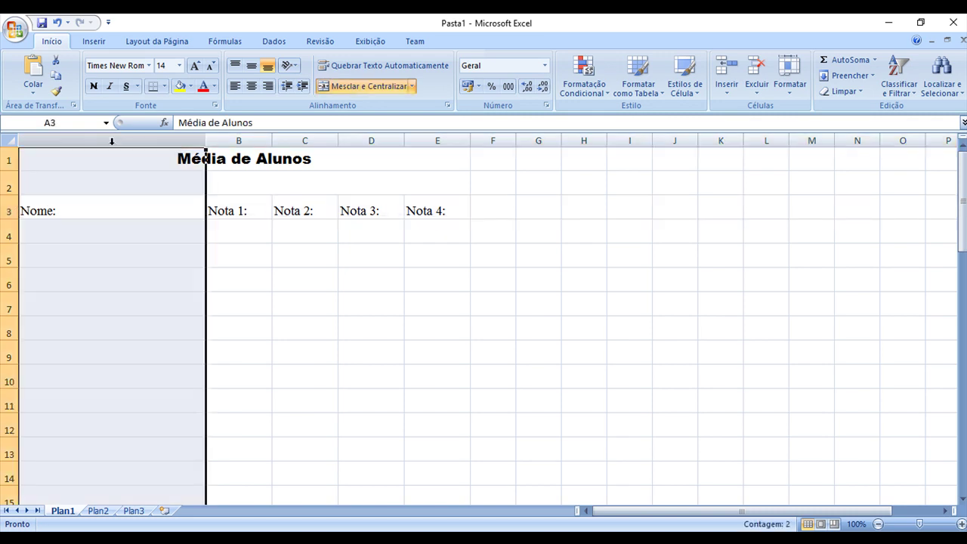
pyautogui.moveTo(111, 141); pyautogui.dragTo(492, 141)
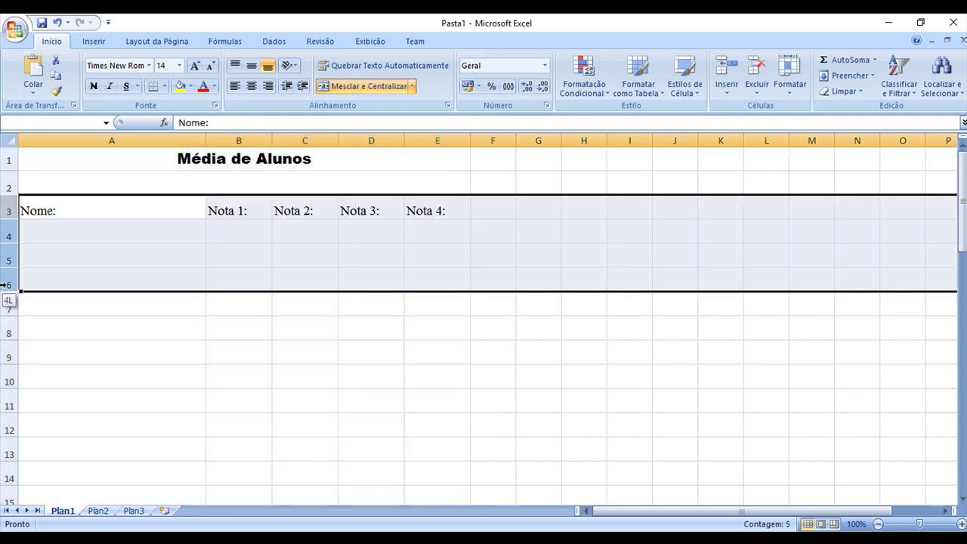
pyautogui.moveTo(2, 209); pyautogui.dragTo(7, 333)
pyautogui.click(157, 277)
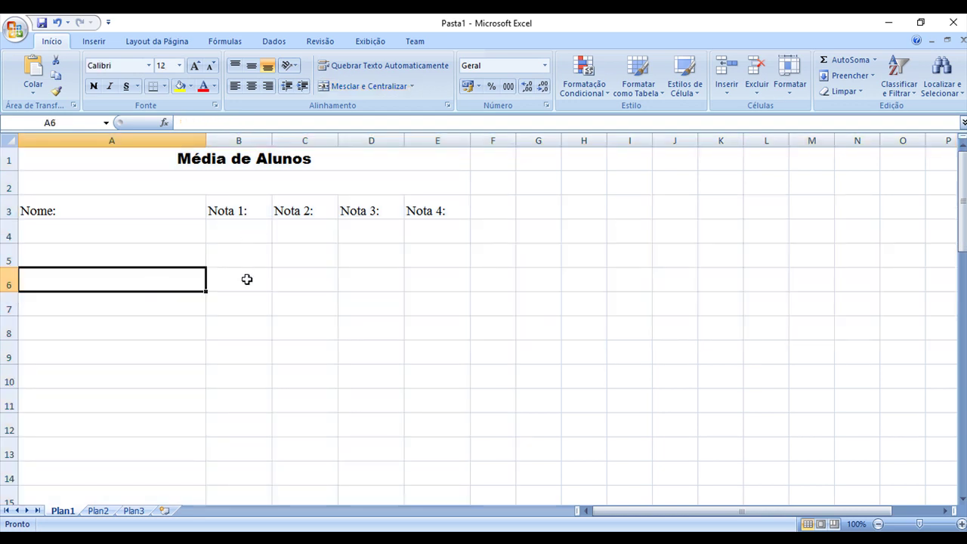
pyautogui.click(239, 141)
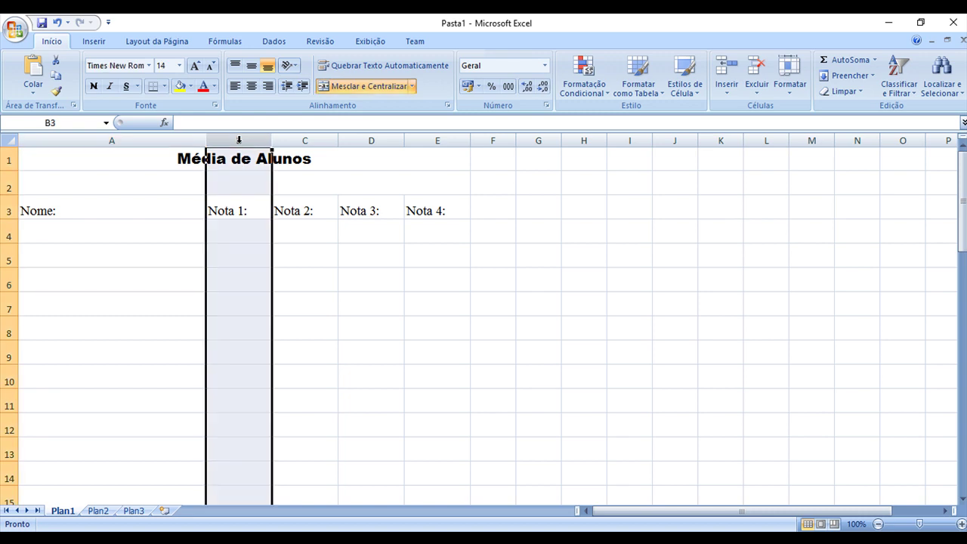
pyautogui.click(370, 140)
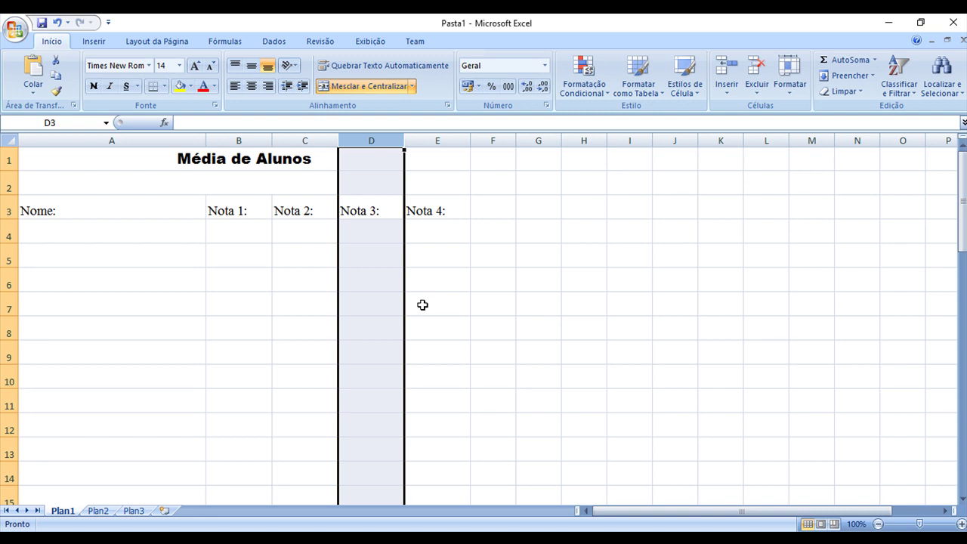
pyautogui.click(424, 303)
pyautogui.click(376, 229)
pyautogui.click(371, 140)
pyautogui.click(392, 381)
pyautogui.click(234, 140)
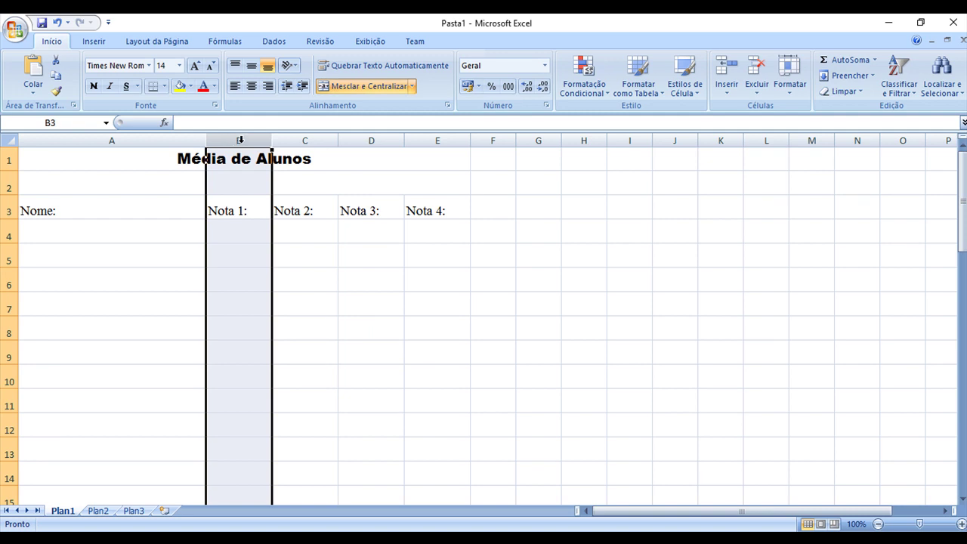
pyautogui.keyDown('ctrl'); pyautogui.click(373, 140); pyautogui.keyUp('ctrl')
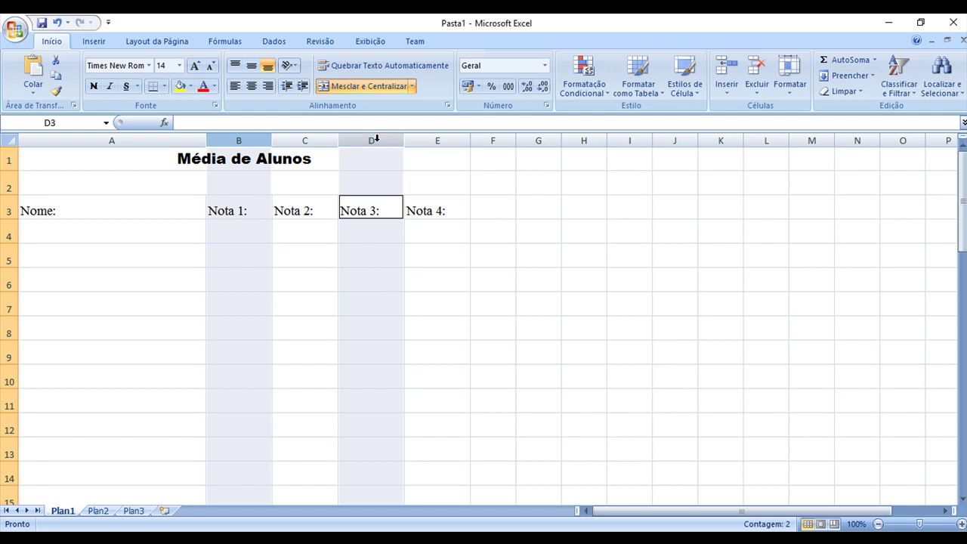
pyautogui.click(180, 85)
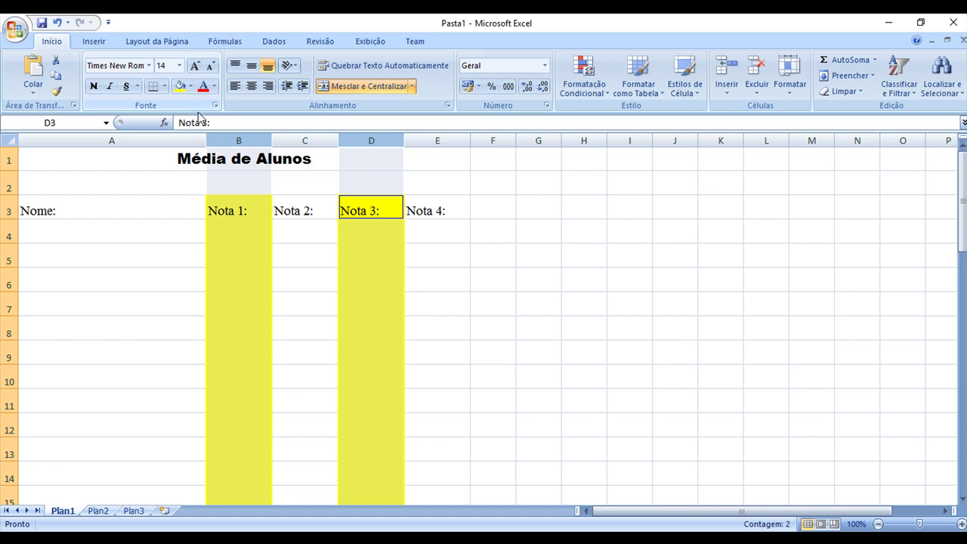
pyautogui.click(191, 85)
pyautogui.click(230, 211)
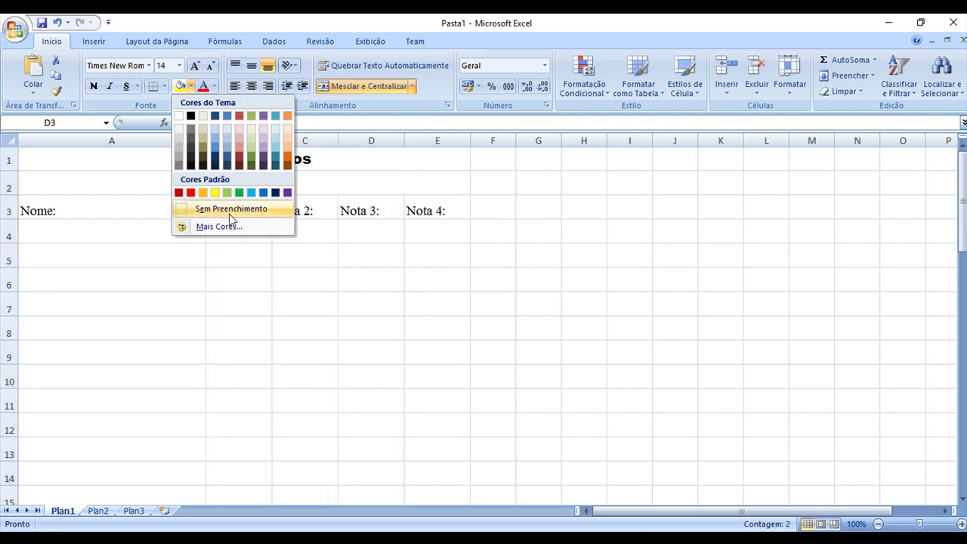
pyautogui.click(231, 218)
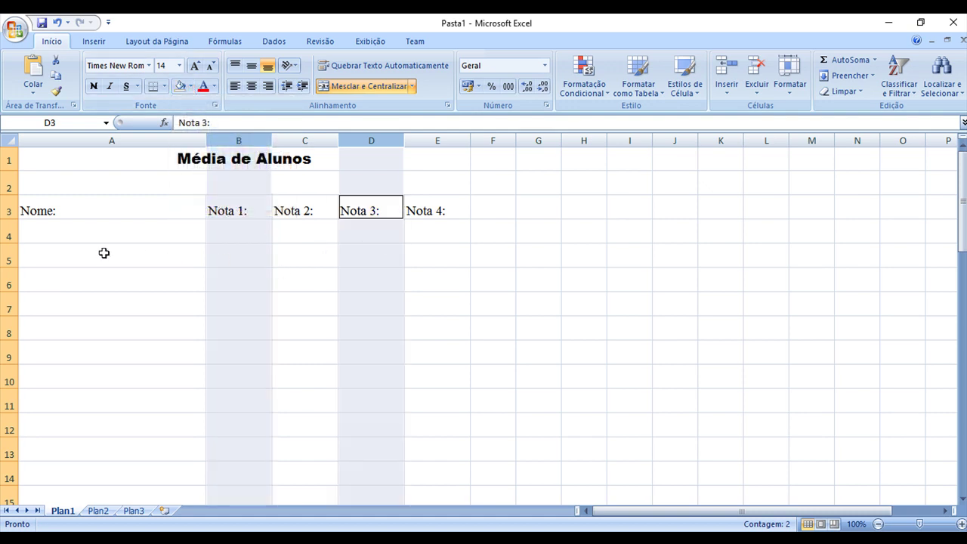
pyautogui.click(8, 212)
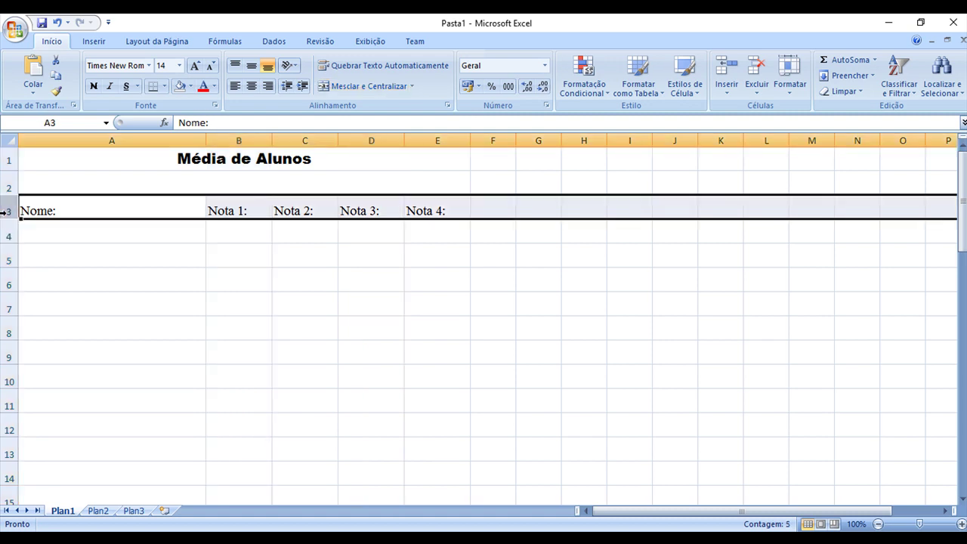
pyautogui.keyDown('ctrl'); pyautogui.click(9, 281); pyautogui.keyUp('ctrl')
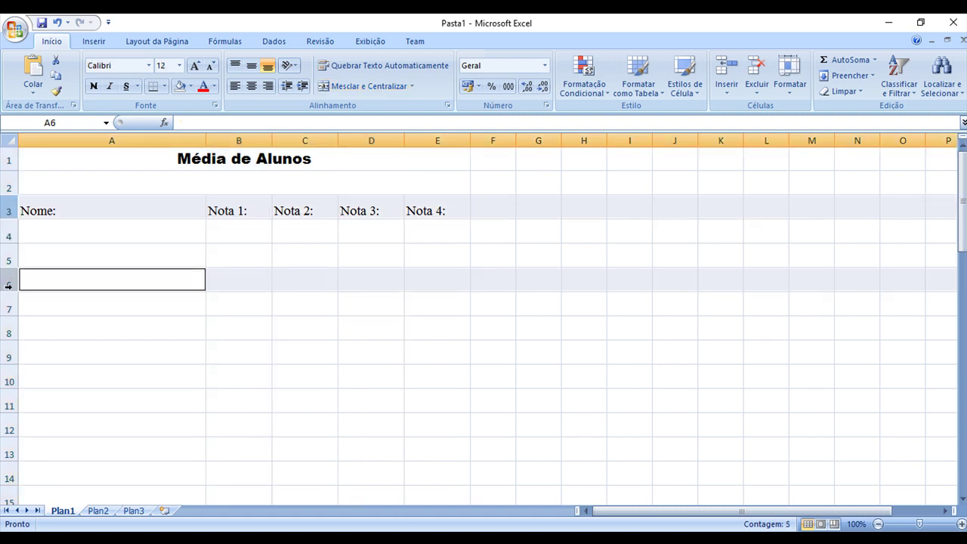
pyautogui.click(191, 86)
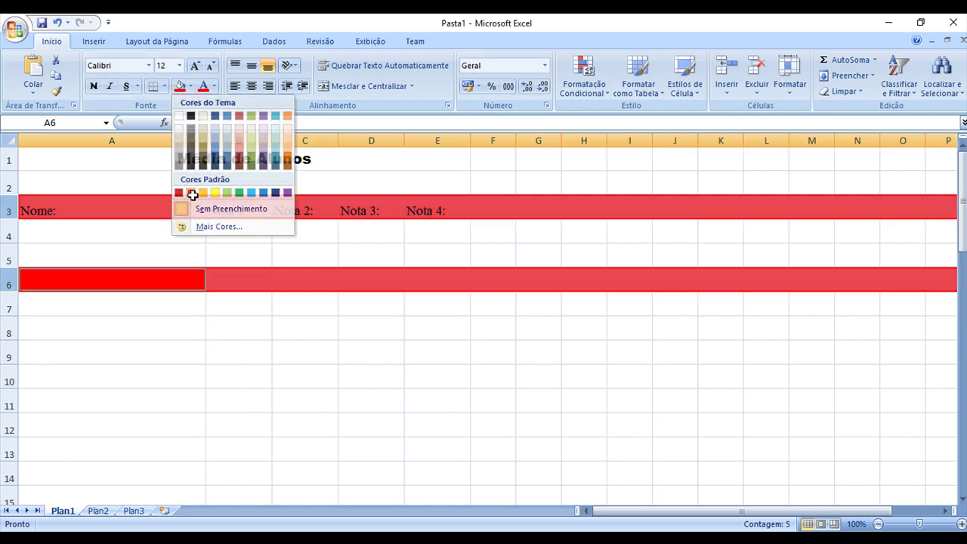
pyautogui.click(190, 192)
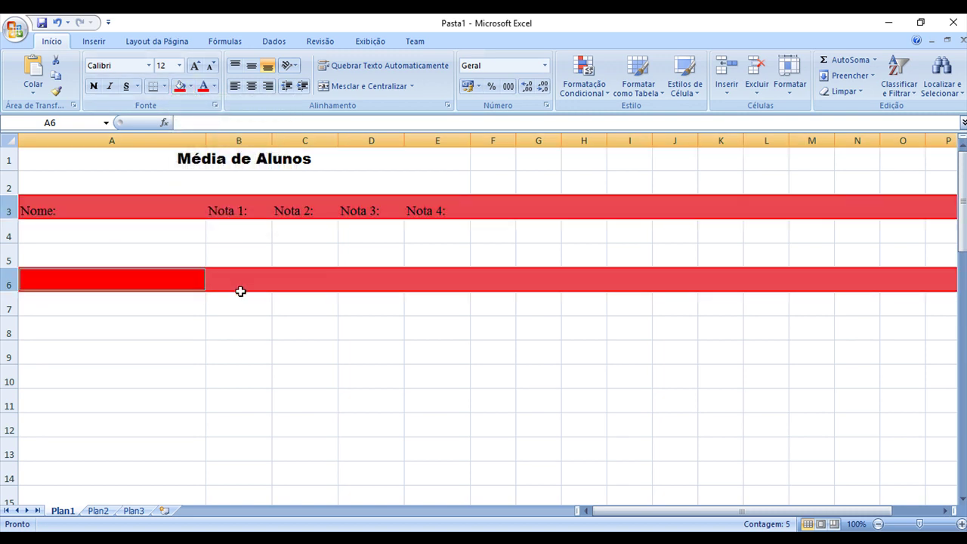
pyautogui.hotkey('ctrl', 'z')
pyautogui.click(242, 272)
pyautogui.click(268, 259)
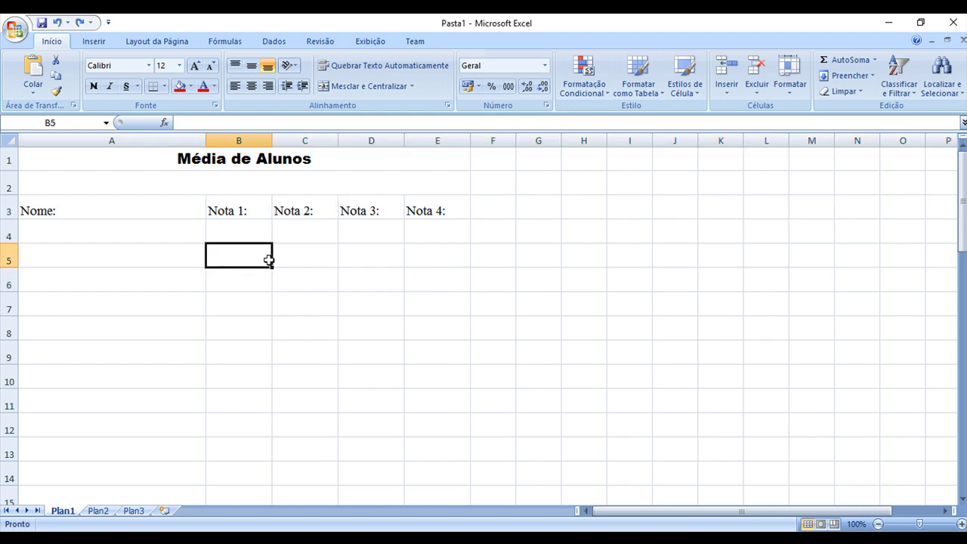
pyautogui.click(294, 253)
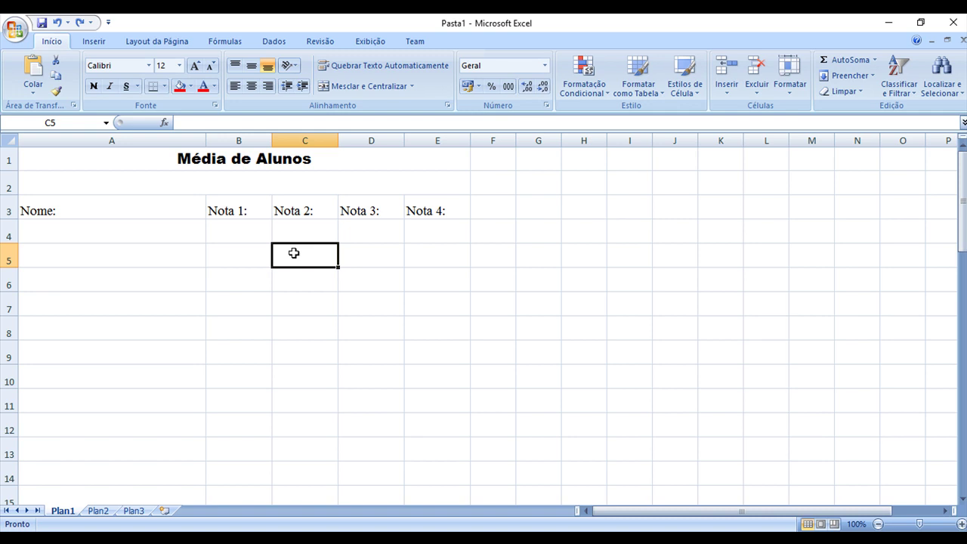
pyautogui.click(156, 227)
pyautogui.click(123, 207)
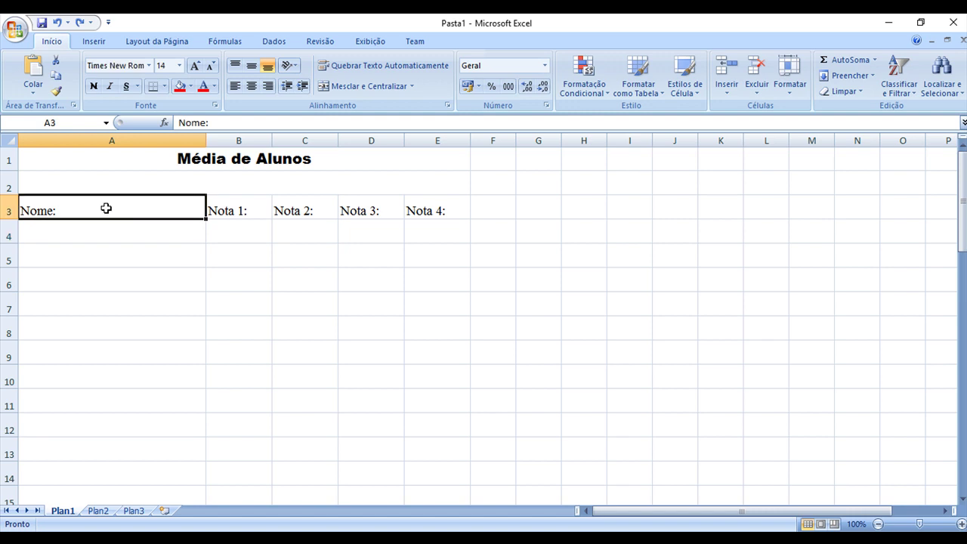
pyautogui.keyDown('ctrl'); pyautogui.click(295, 213); pyautogui.keyUp('ctrl')
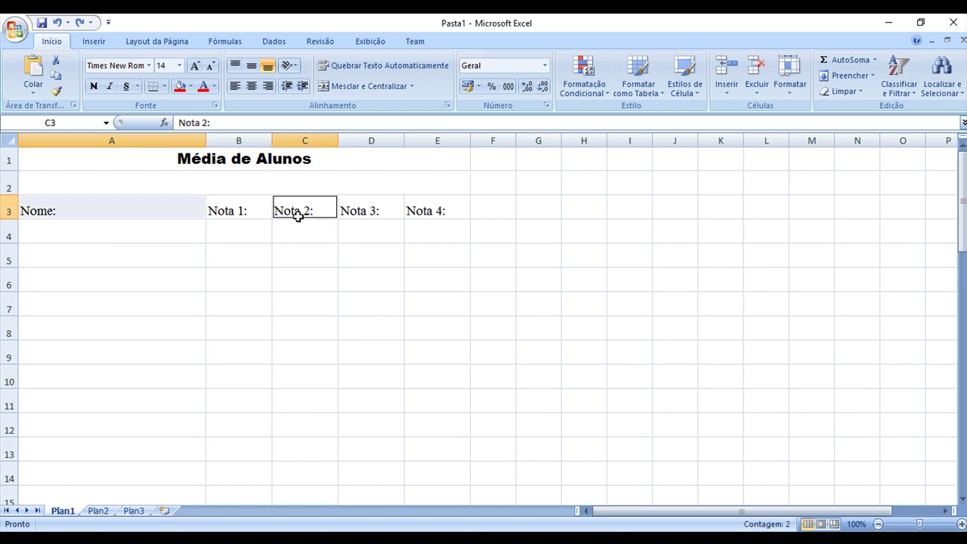
pyautogui.keyDown('ctrl'); pyautogui.click(429, 214); pyautogui.keyUp('ctrl')
pyautogui.click(180, 87)
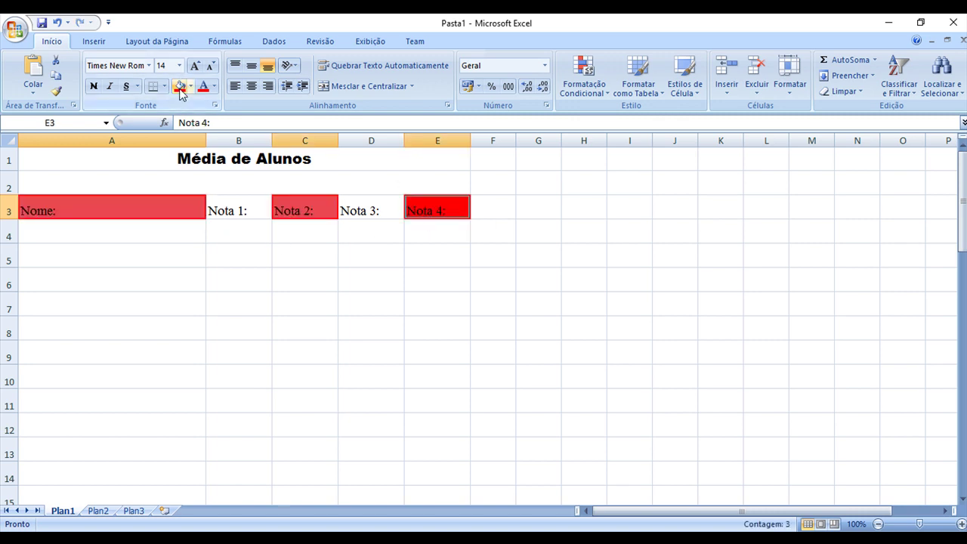
pyautogui.hotkey('ctrl', 'z')
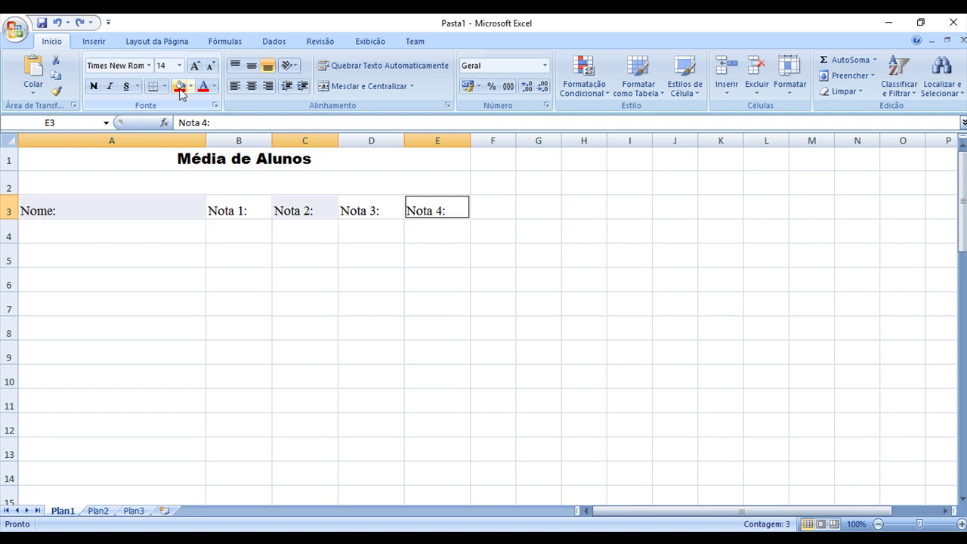
pyautogui.click(161, 249)
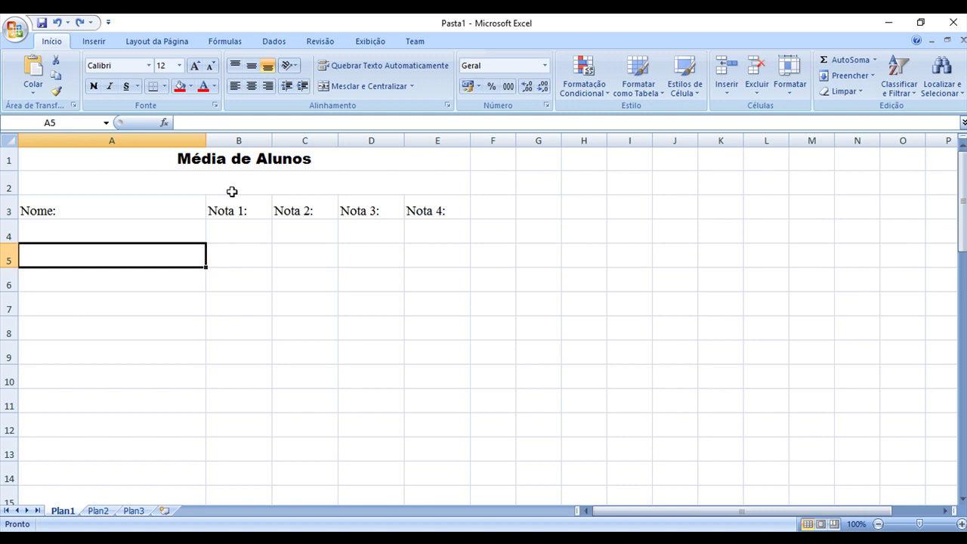
# Unmerge spacer row 2, then merge A2:E2 back into one cell.
pyautogui.click(232, 192)
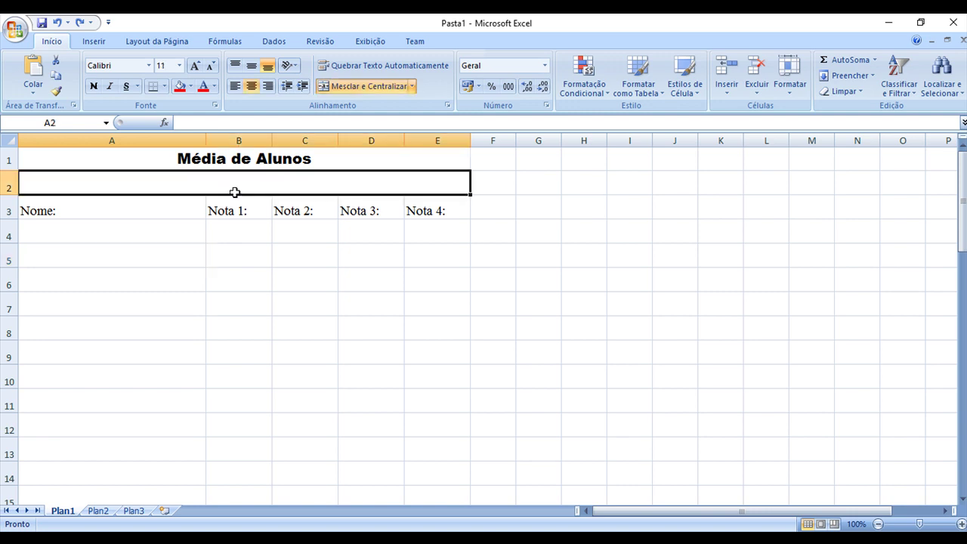
pyautogui.click(115, 163)
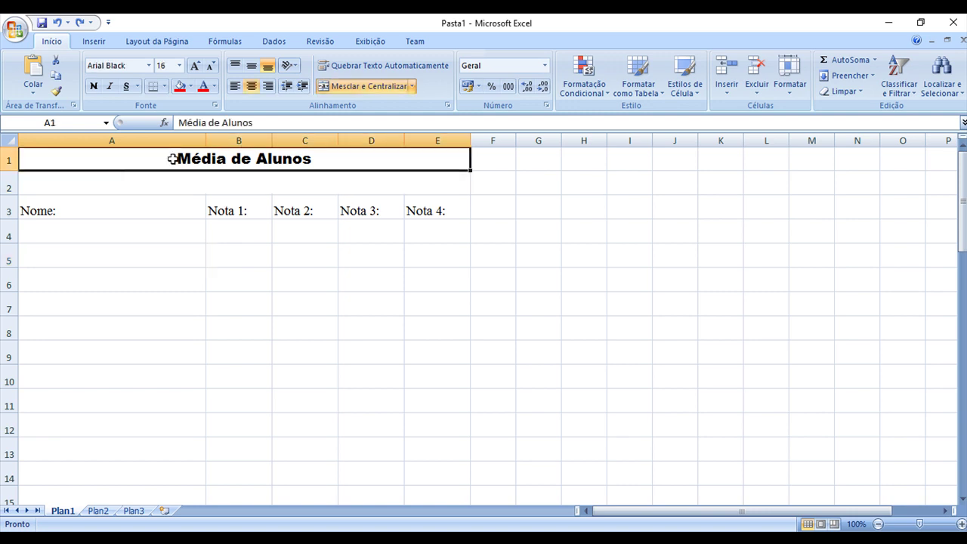
pyautogui.click(429, 190)
pyautogui.click(204, 161)
pyautogui.click(209, 180)
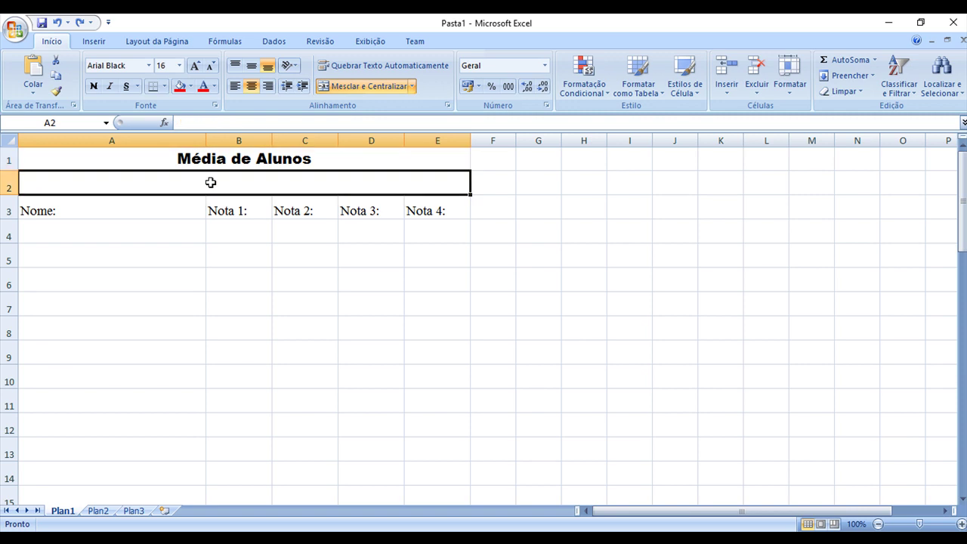
pyautogui.click(365, 87)
pyautogui.moveTo(90, 179)
pyautogui.mouseDown()
pyautogui.moveTo(429, 168)
pyautogui.moveTo(429, 182)
pyautogui.mouseUp()
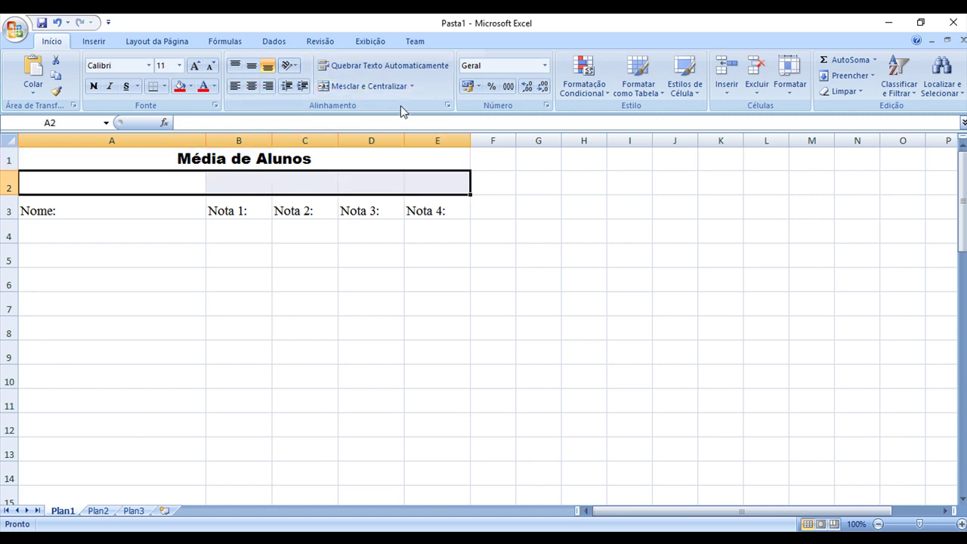
pyautogui.click(365, 87)
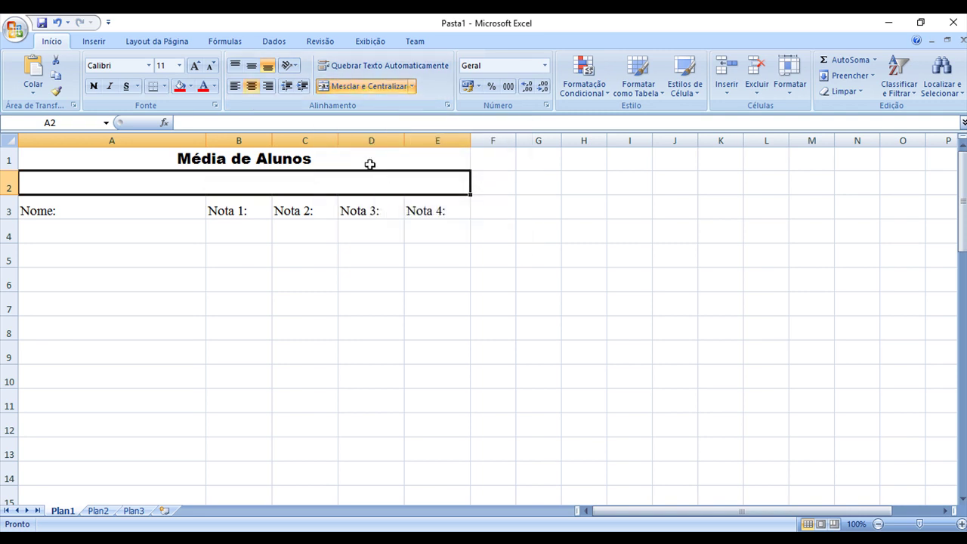
# Unmerge the title cells A1:E1 and select the title row across A–E.
pyautogui.click(369, 163)
pyautogui.click(365, 87)
pyautogui.click(306, 210)
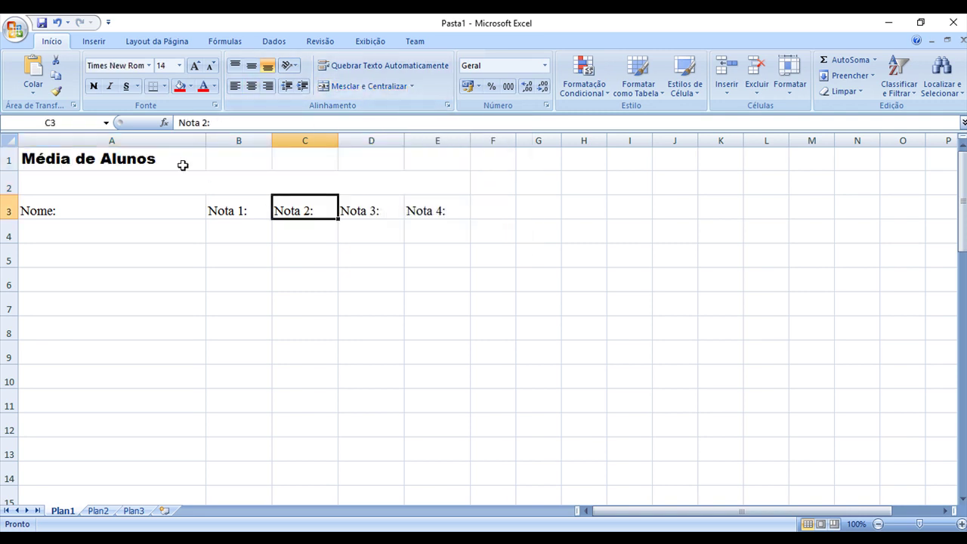
pyautogui.click(144, 160)
pyautogui.moveTo(208, 162); pyautogui.dragTo(453, 165)
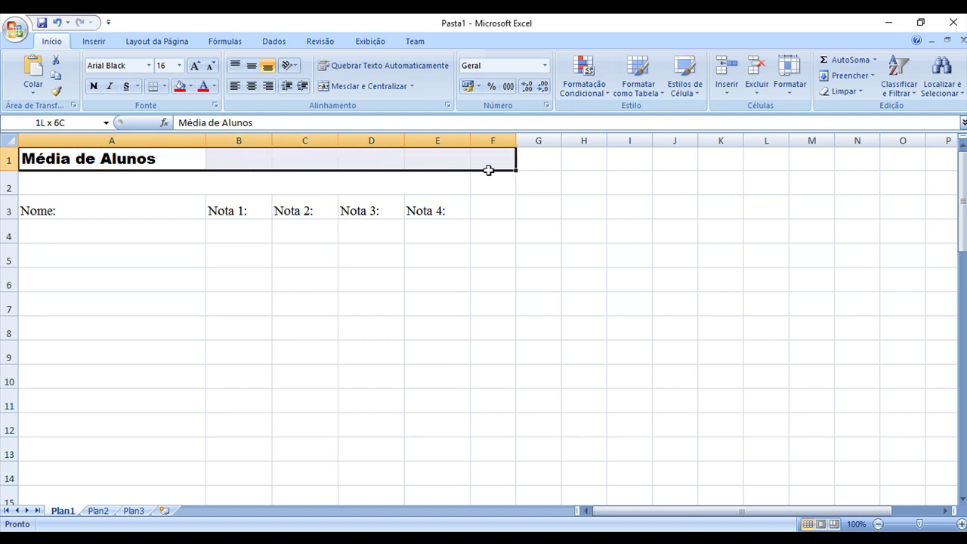
# Merge and centre the title across A1:E1 and colour it red.
pyautogui.click(365, 86)
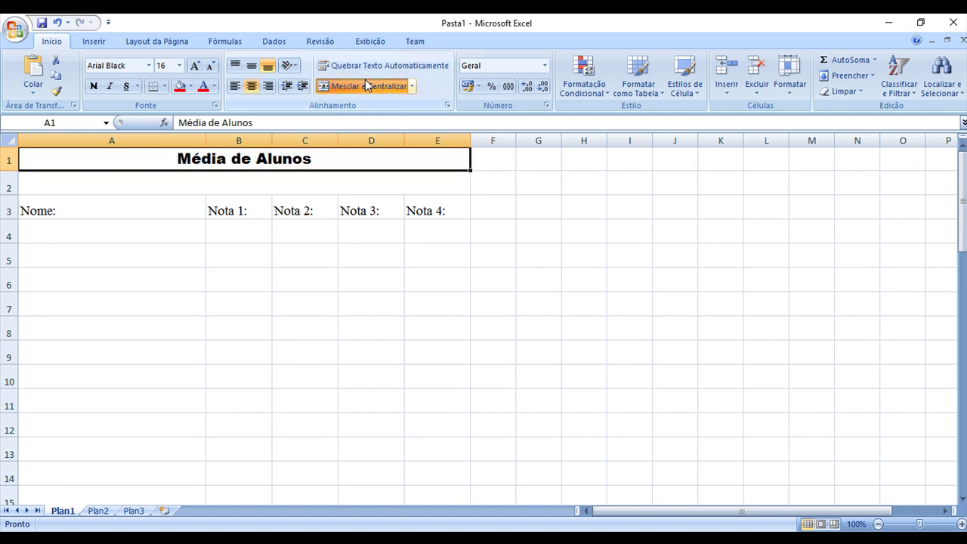
pyautogui.click(349, 210)
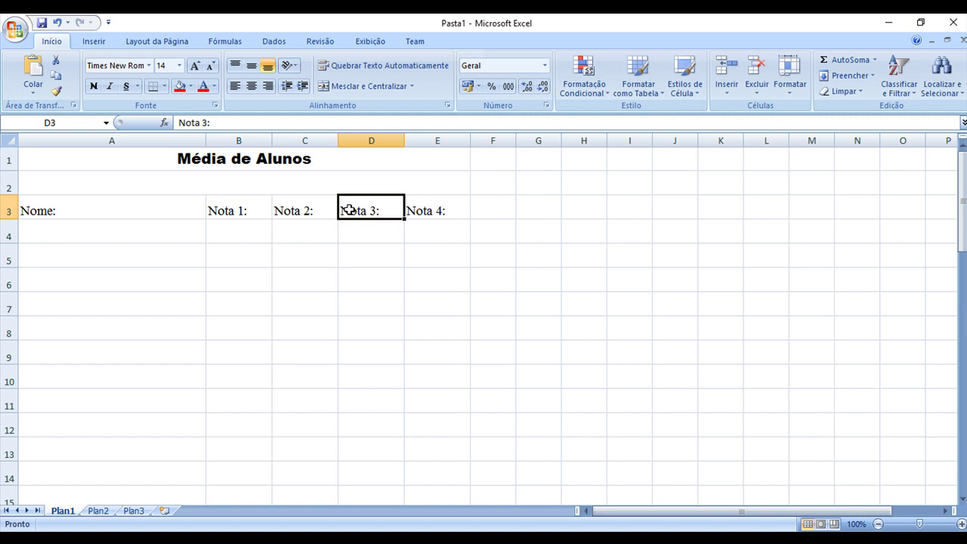
pyautogui.click(246, 162)
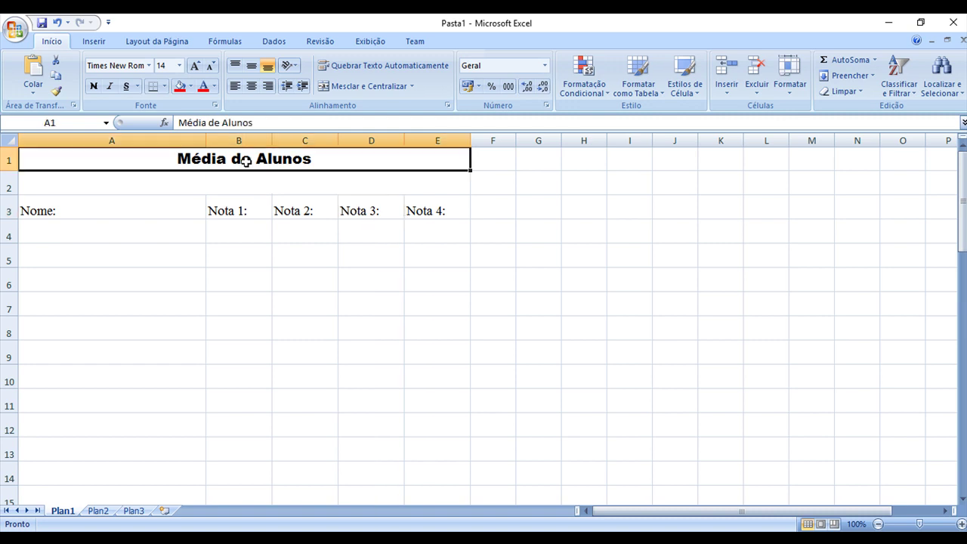
pyautogui.click(202, 88)
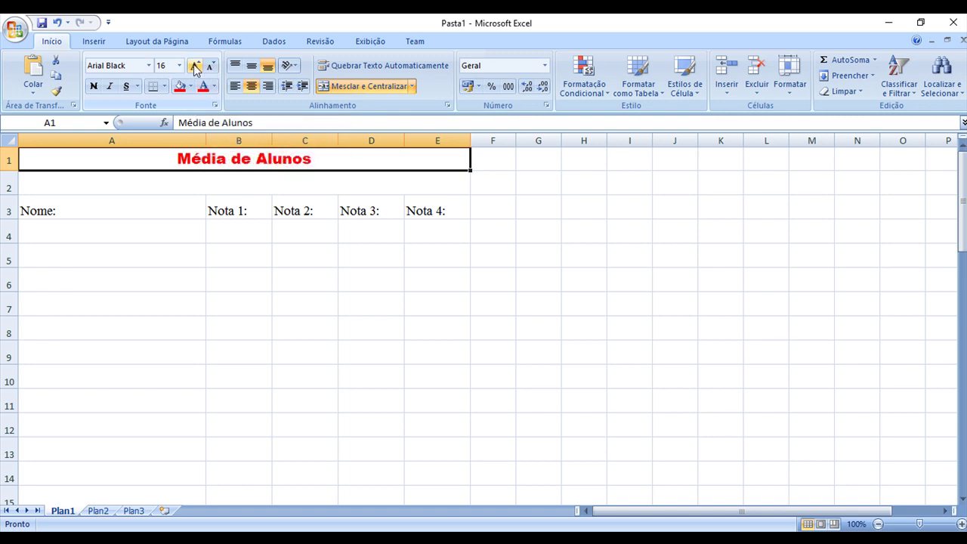
# Make the title bold and underlined, trying italic and then removing it.
pyautogui.click(168, 67)
pyautogui.click(130, 66)
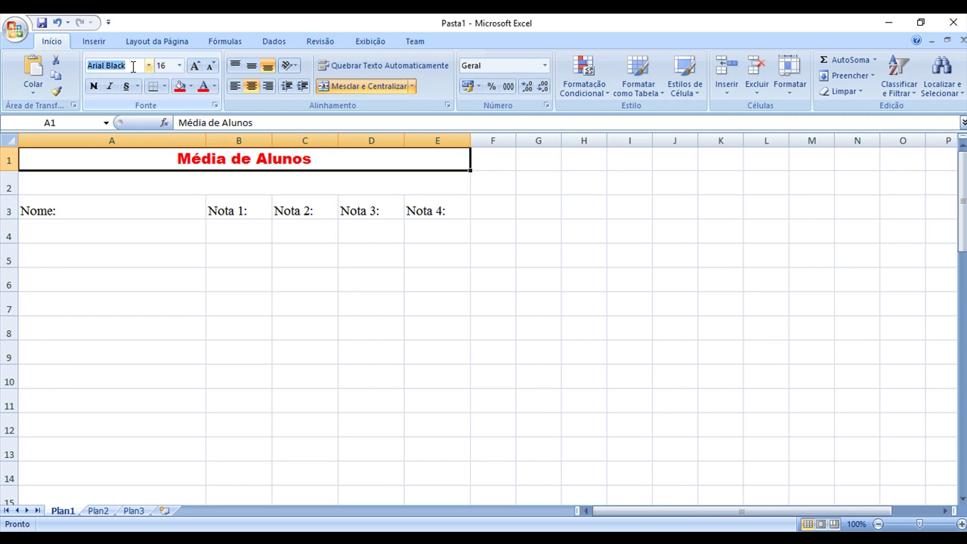
pyautogui.click(92, 86)
pyautogui.click(110, 86)
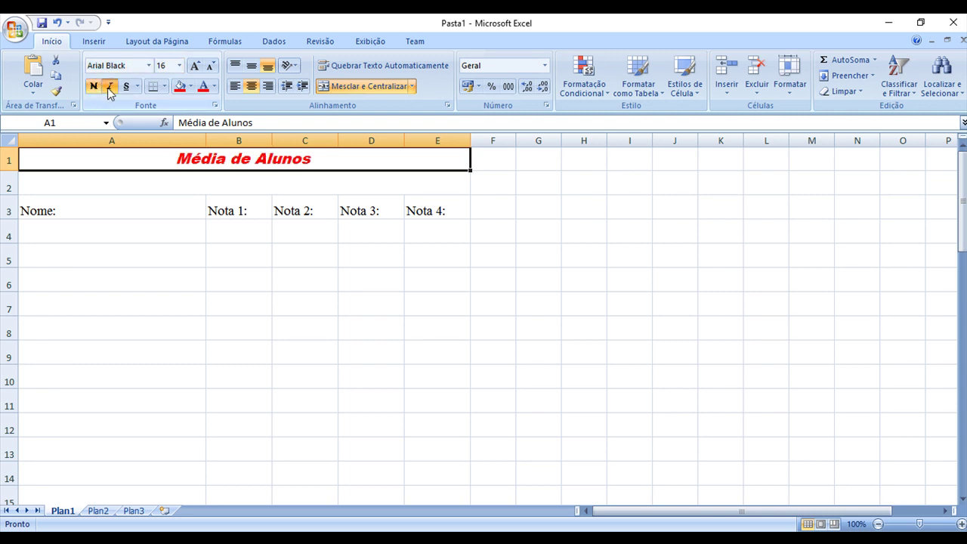
pyautogui.click(127, 89)
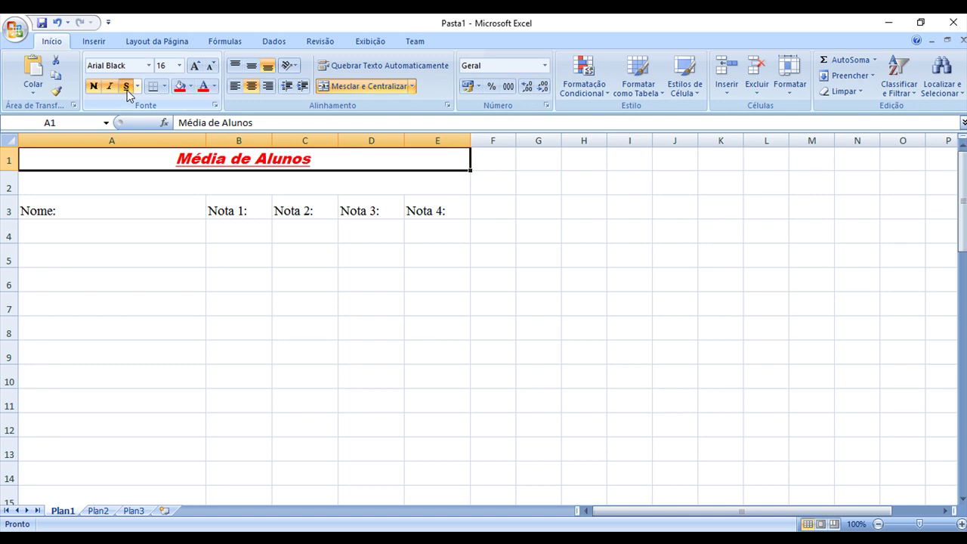
pyautogui.click(127, 90)
pyautogui.click(127, 90)
pyautogui.click(109, 86)
pyautogui.click(239, 176)
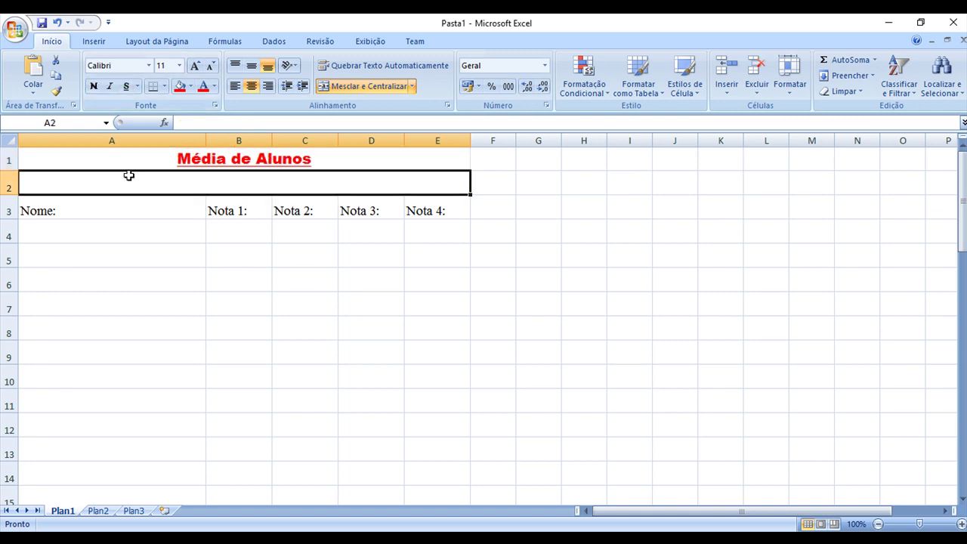
# Colour the A3:E3 headers Nome: through Nota 4: blue and make them bold.
pyautogui.moveTo(103, 210); pyautogui.dragTo(410, 210)
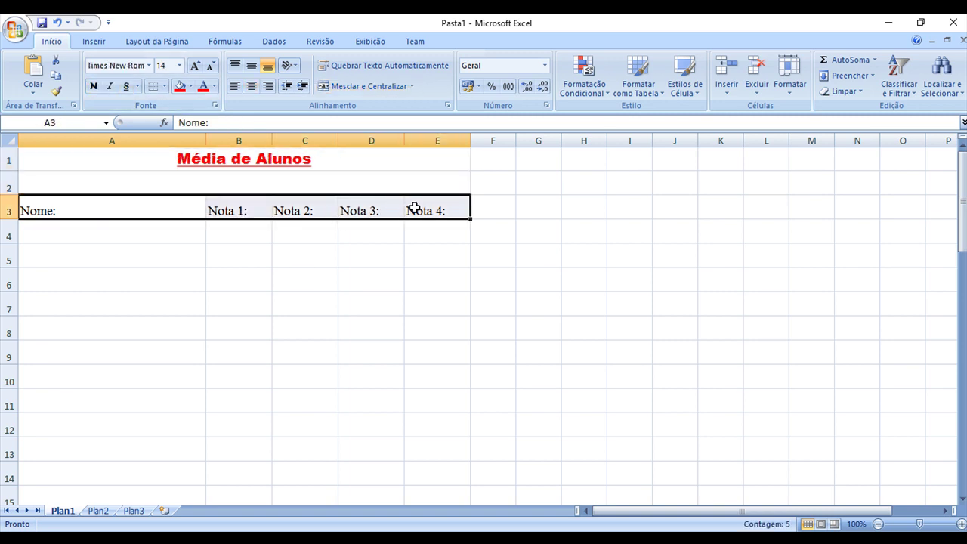
pyautogui.click(214, 86)
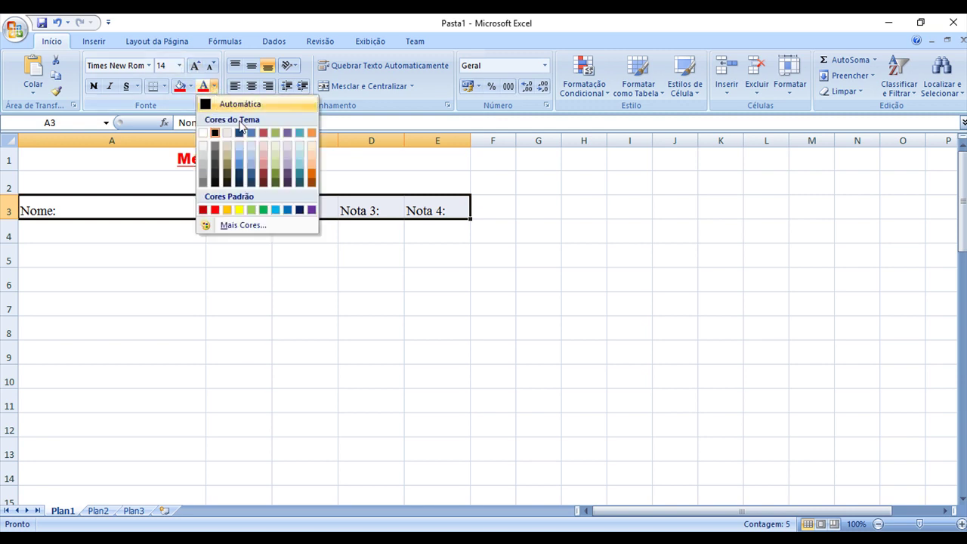
pyautogui.click(288, 210)
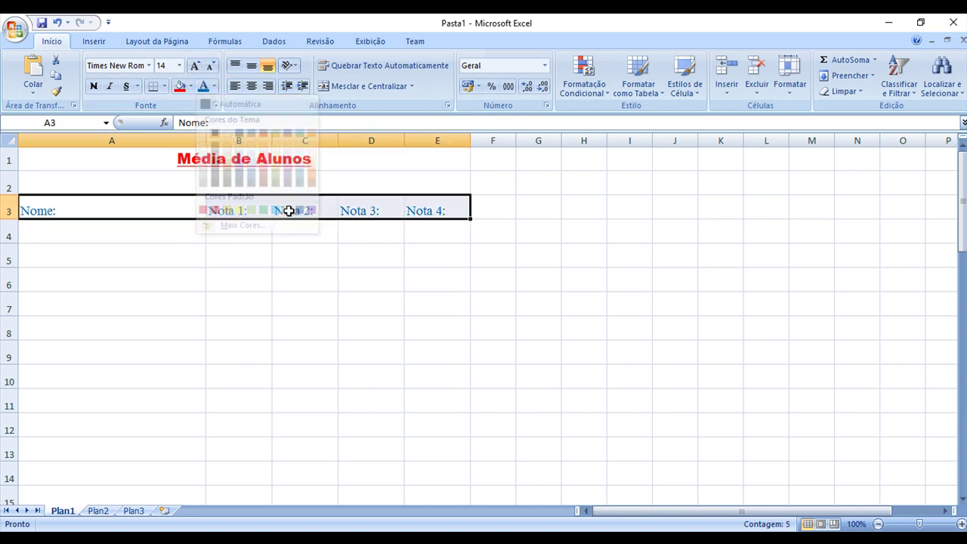
pyautogui.click(94, 86)
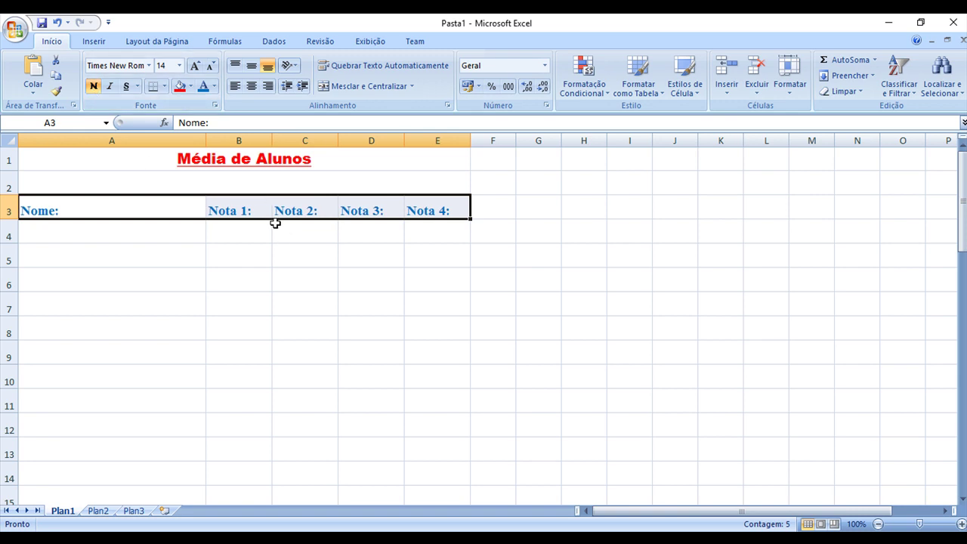
pyautogui.click(329, 214)
pyautogui.click(377, 224)
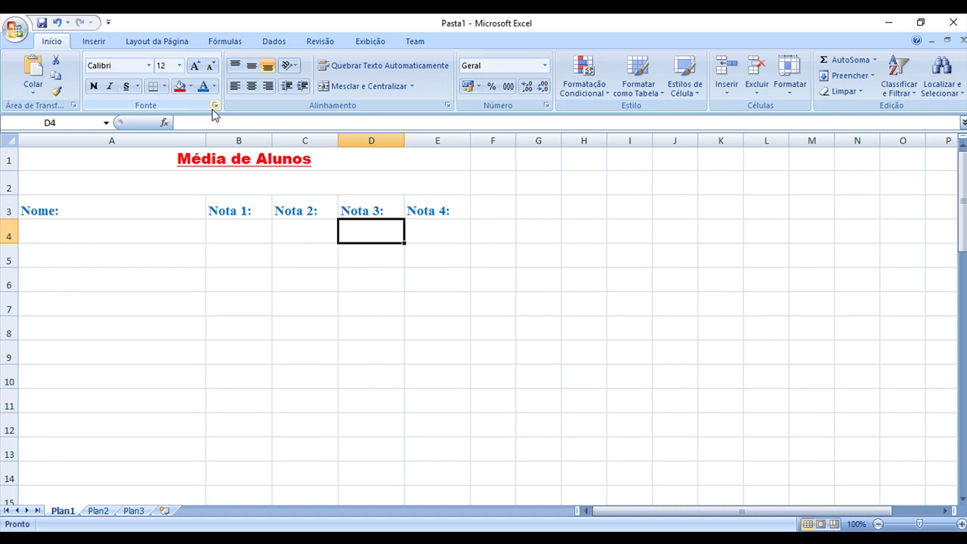
pyautogui.click(143, 211)
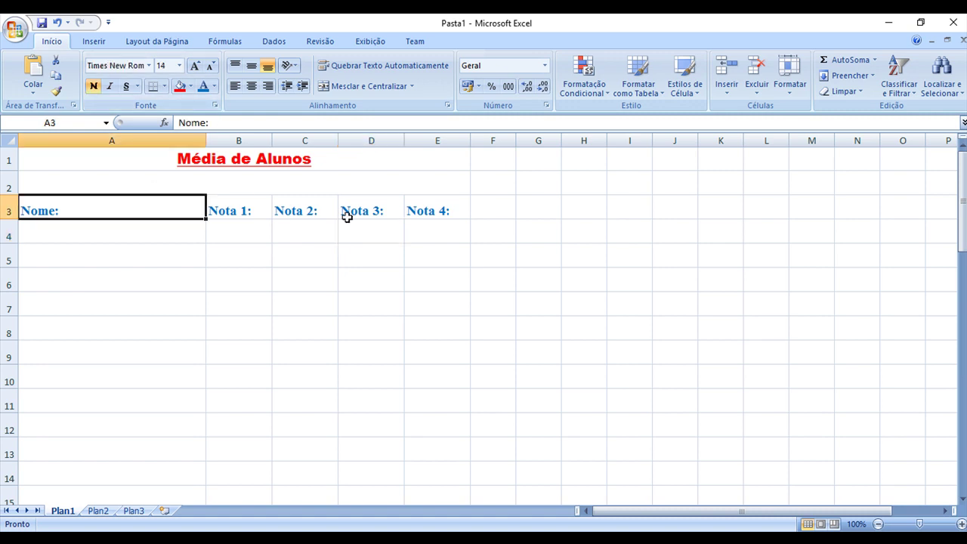
pyautogui.click(389, 190)
# Fill the merged 'Média de Alunos' title cell A1:E1 with a light blue theme colour.
pyautogui.press('Up')
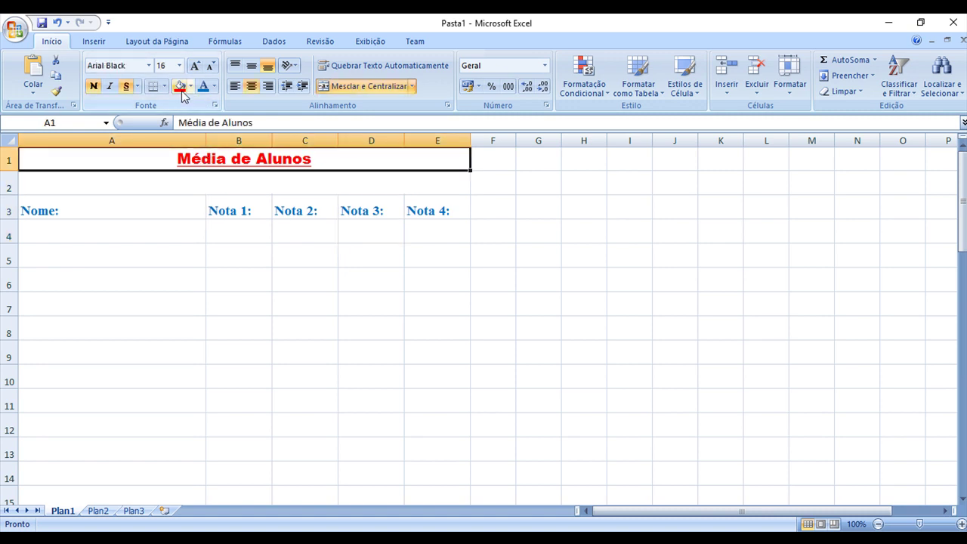
pyautogui.click(191, 87)
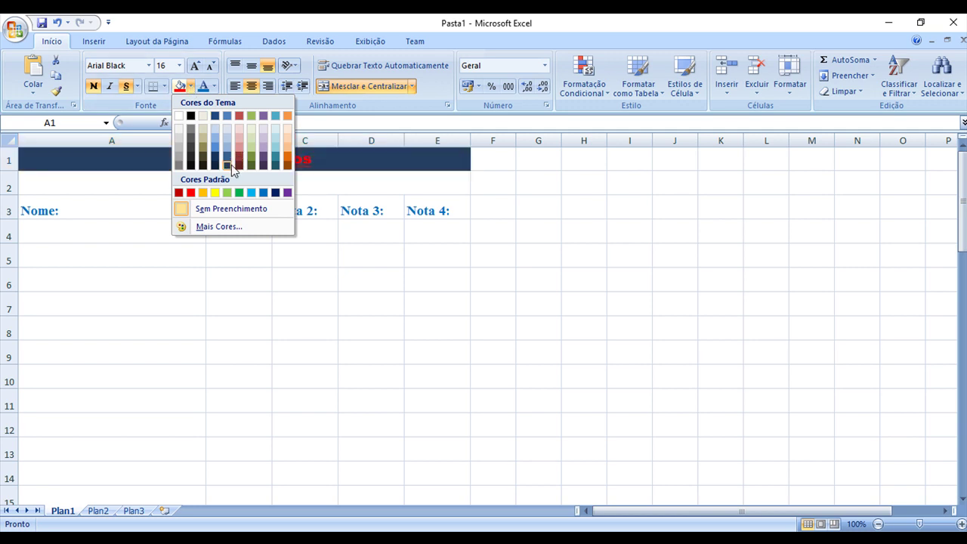
pyautogui.click(193, 90)
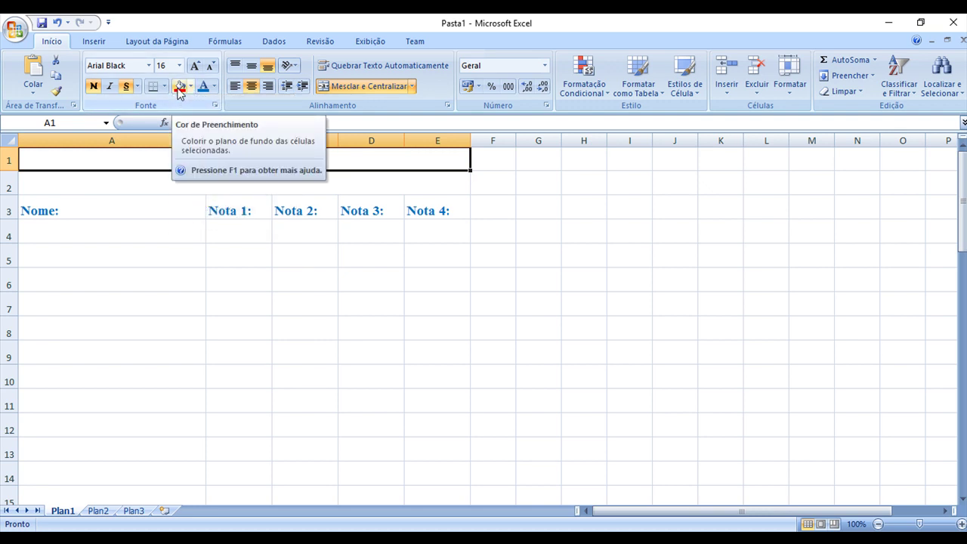
pyautogui.click(190, 87)
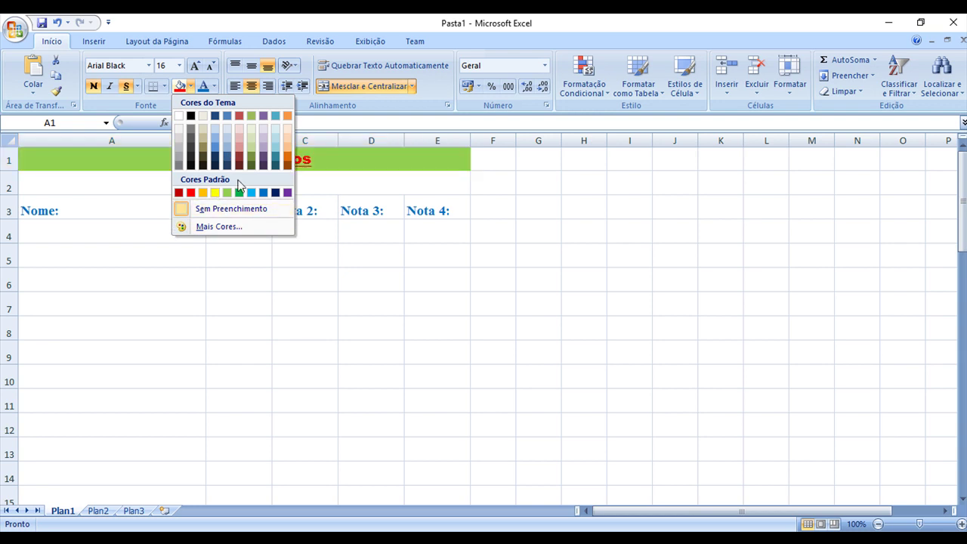
pyautogui.click(276, 130)
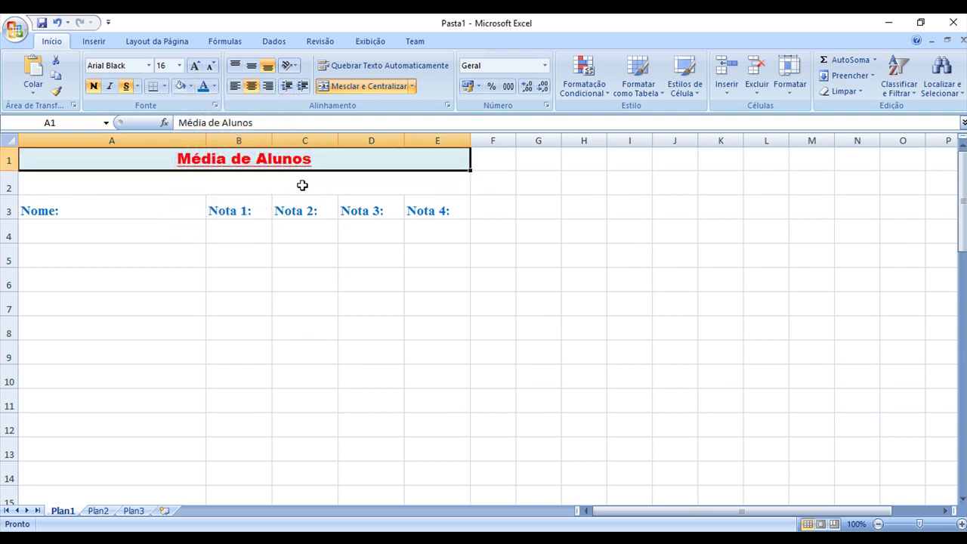
pyautogui.click(301, 185)
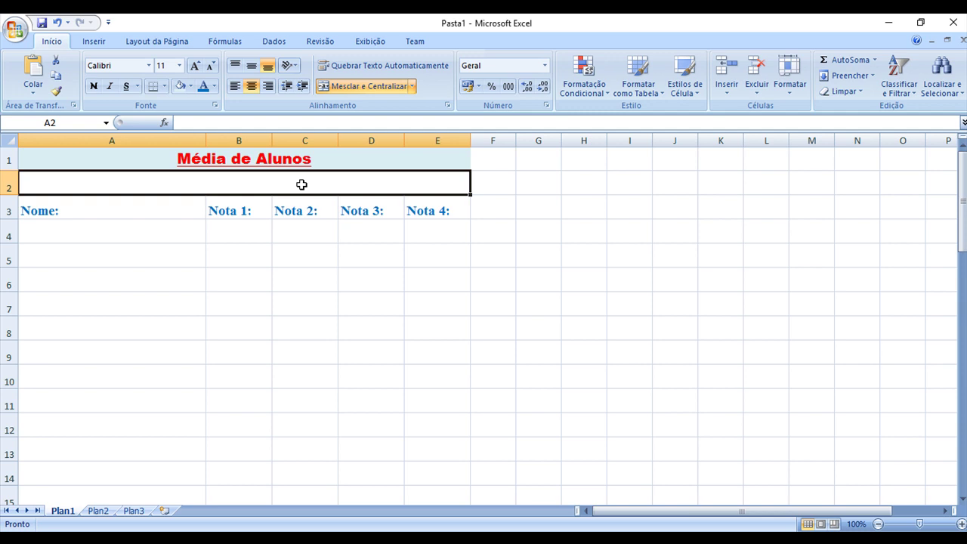
pyautogui.click(270, 161)
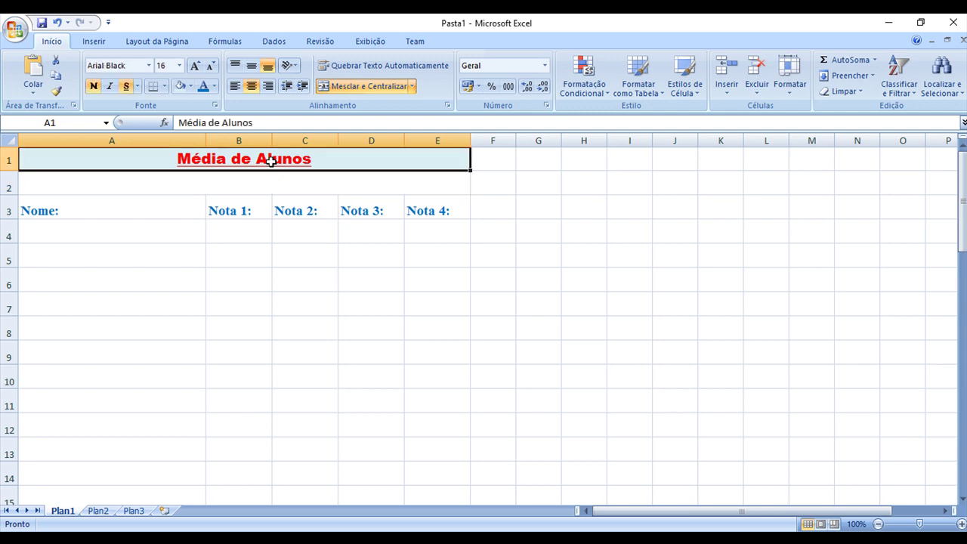
# Set rows 1 through 29 to a uniform 25.50-point height.
pyautogui.click(266, 174)
pyautogui.click(266, 168)
pyautogui.moveTo(6, 166)
pyautogui.mouseDown()
pyautogui.moveTo(8, 505)
pyautogui.moveTo(9, 455)
pyautogui.mouseUp()
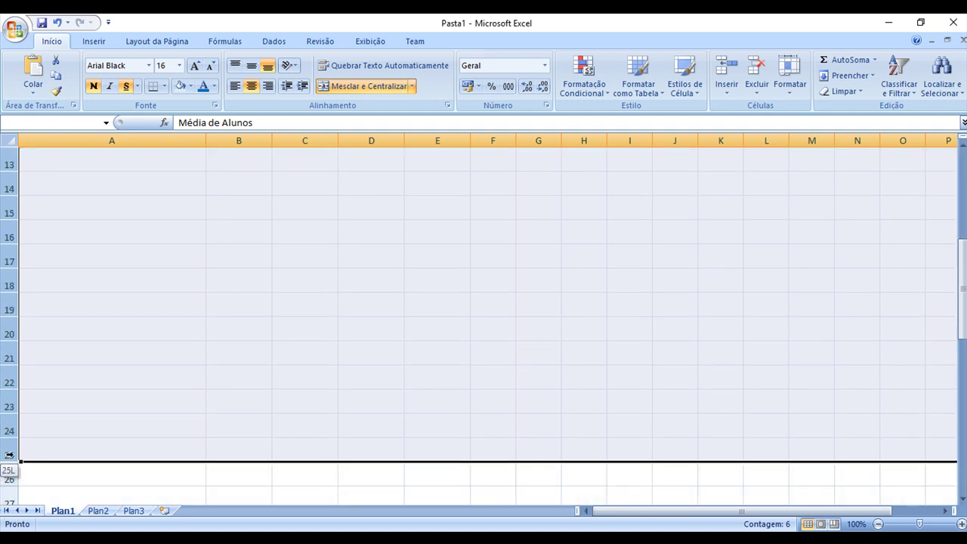
pyautogui.moveTo(9, 454); pyautogui.dragTo(23, 471)
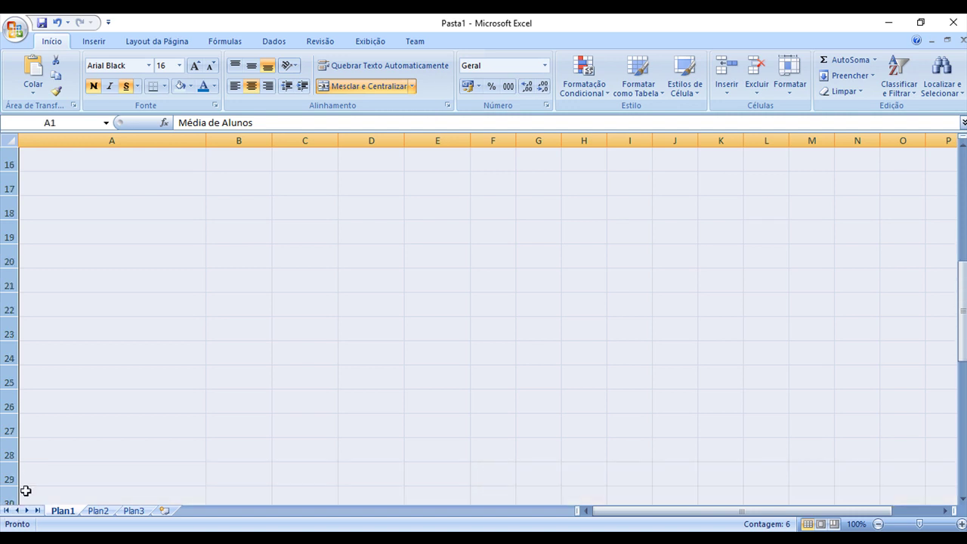
pyautogui.scroll(5, 125, 329)
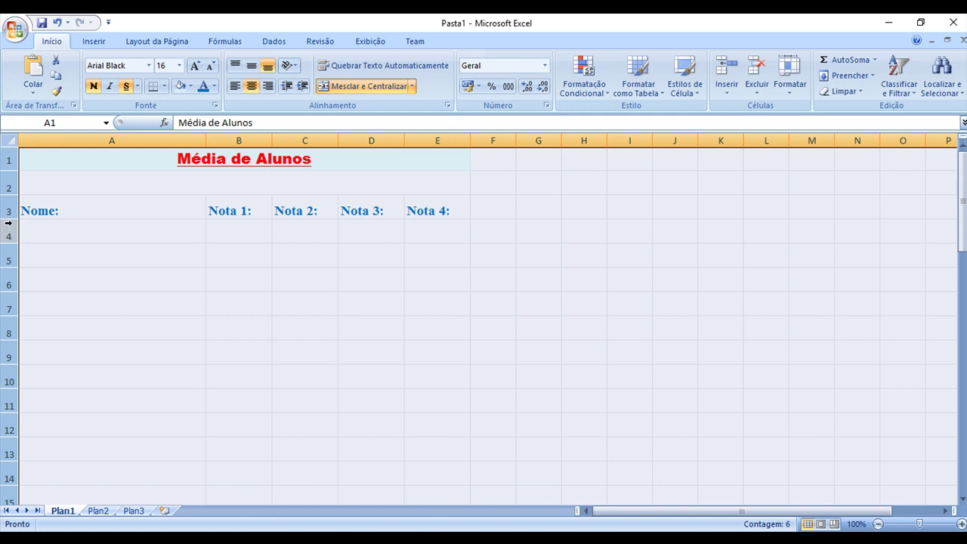
pyautogui.moveTo(13, 219); pyautogui.dragTo(9, 225)
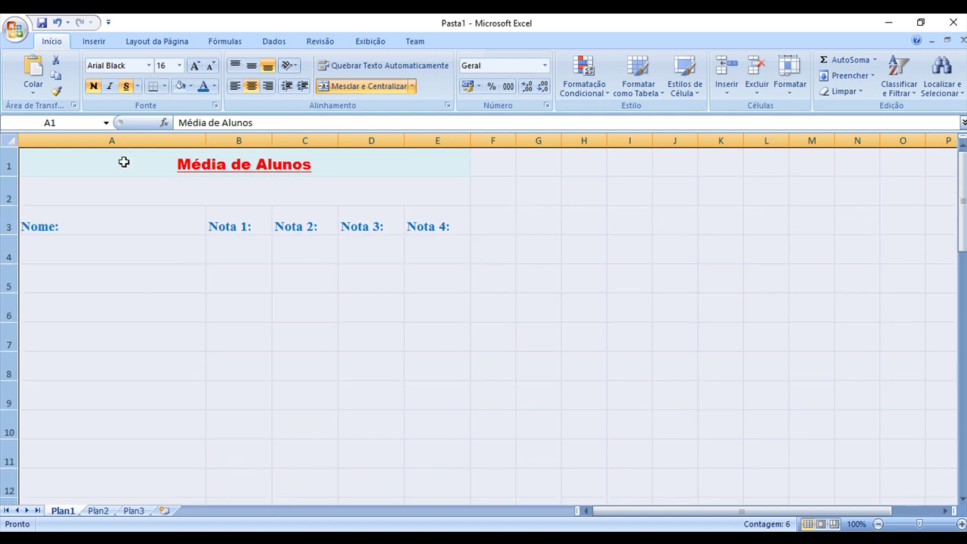
pyautogui.click(173, 215)
pyautogui.click(147, 162)
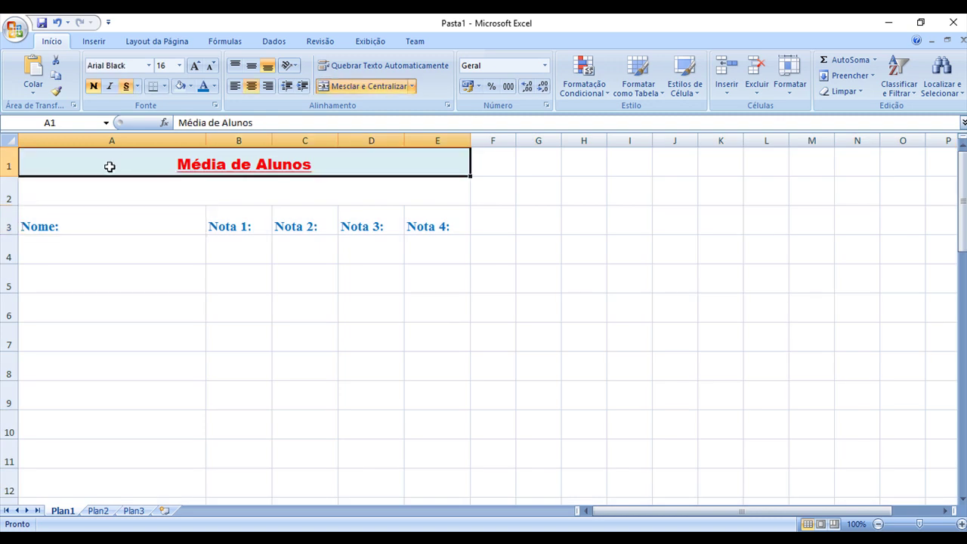
# Select A1:E46 and centre its text horizontally after trying left and right alignment.
pyautogui.moveTo(121, 175); pyautogui.dragTo(136, 303)
pyautogui.scroll(-1, 148, 309)
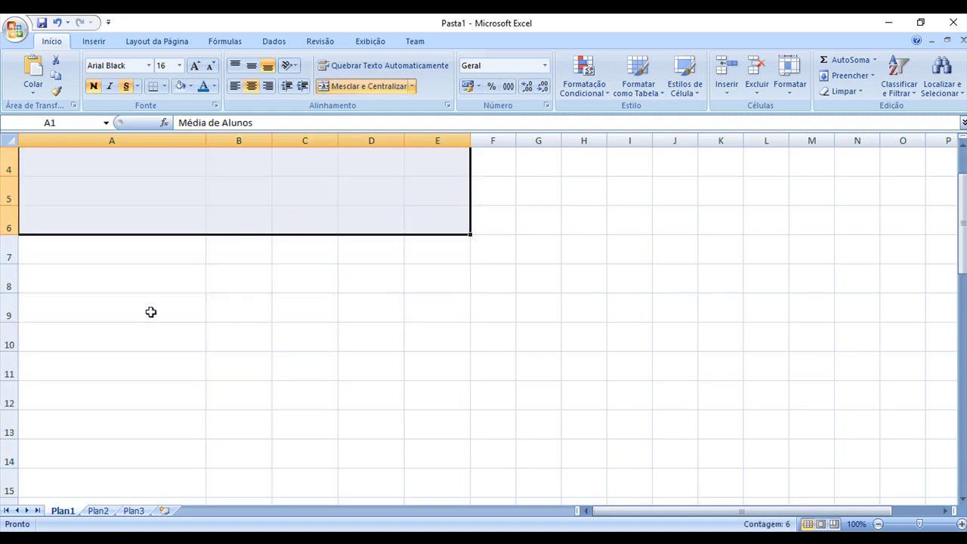
pyautogui.scroll(-3, 124, 363)
pyautogui.scroll(-6, 127, 423)
pyautogui.keyDown('shift'); pyautogui.click(106, 448); pyautogui.keyUp('shift')
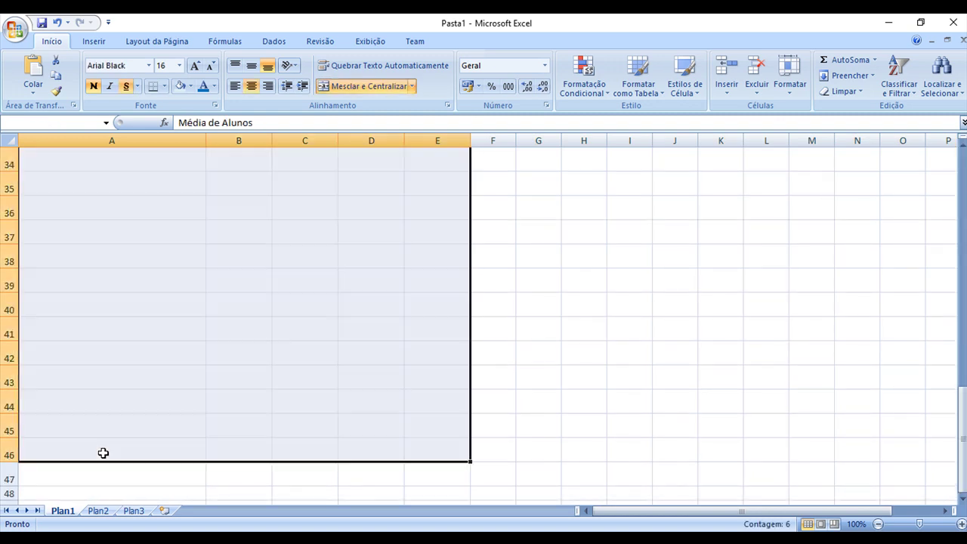
pyautogui.scroll(4, 171, 363)
pyautogui.scroll(4, 194, 356)
pyautogui.scroll(2, 195, 355)
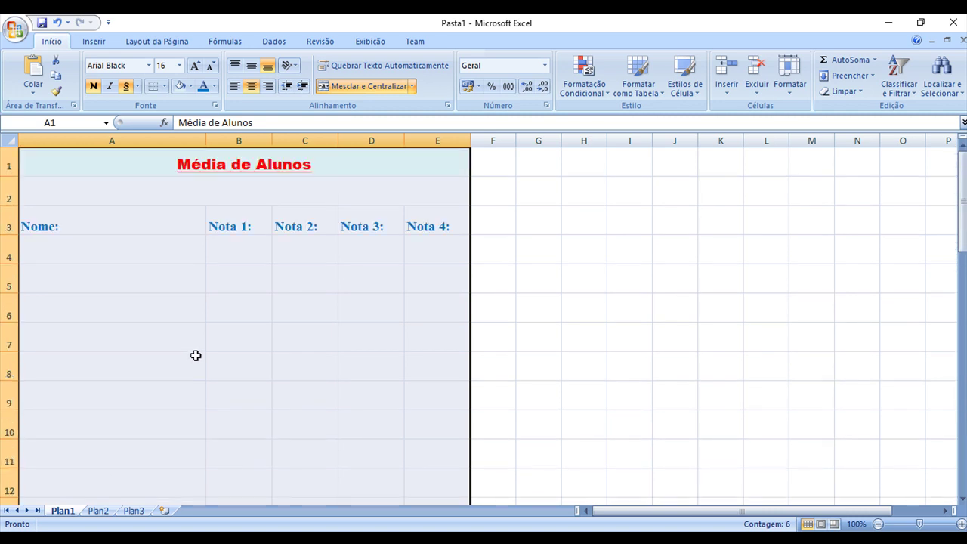
pyautogui.click(236, 87)
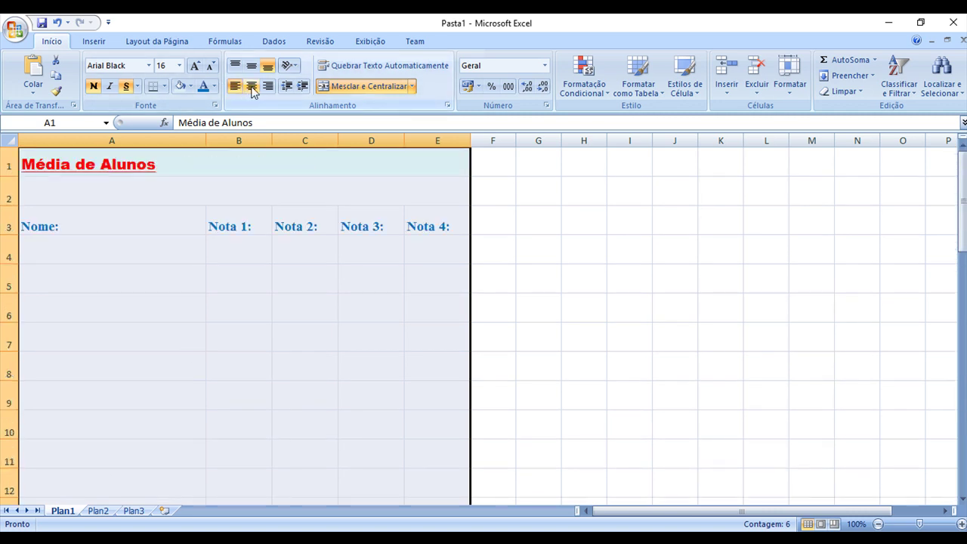
pyautogui.click(268, 86)
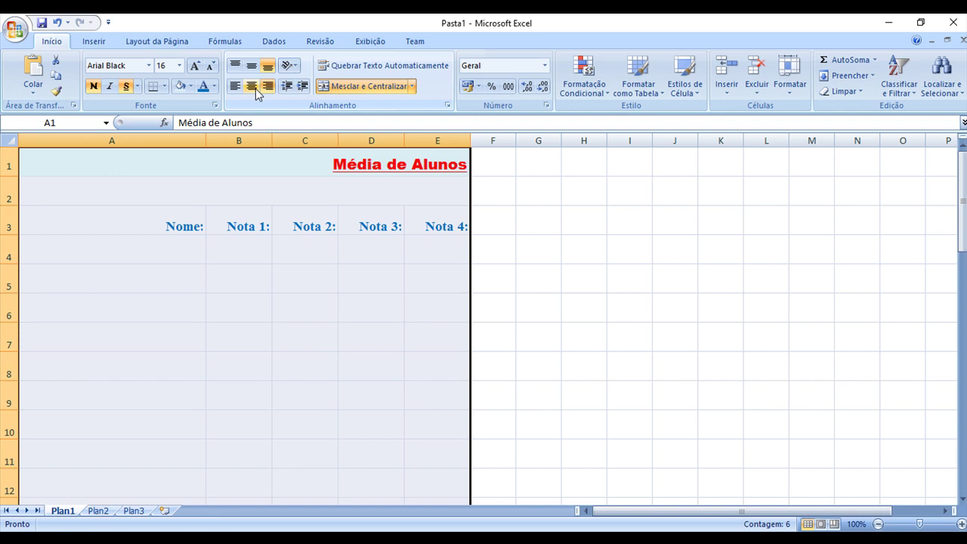
pyautogui.click(254, 86)
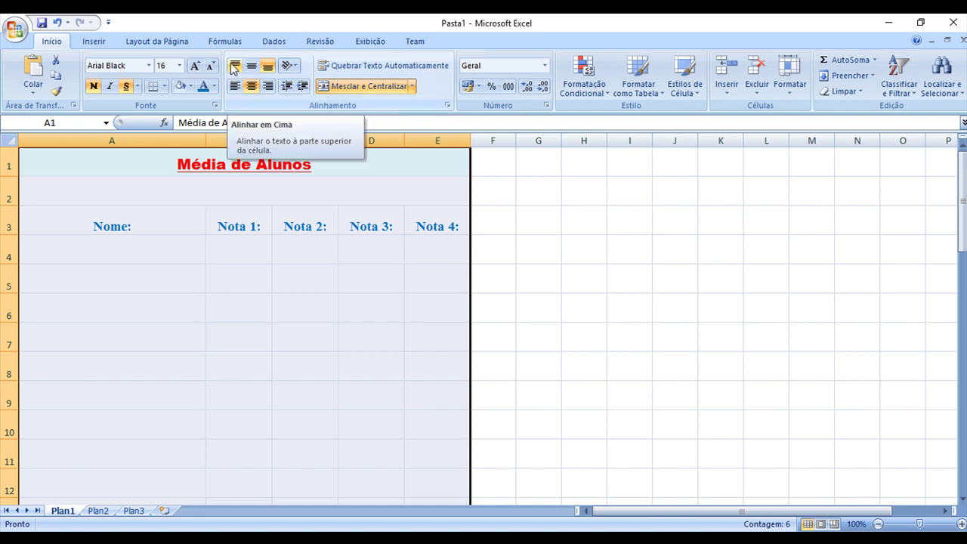
# Settle the A1:E46 text on middle vertical alignment with horizontal centring.
pyautogui.click(234, 67)
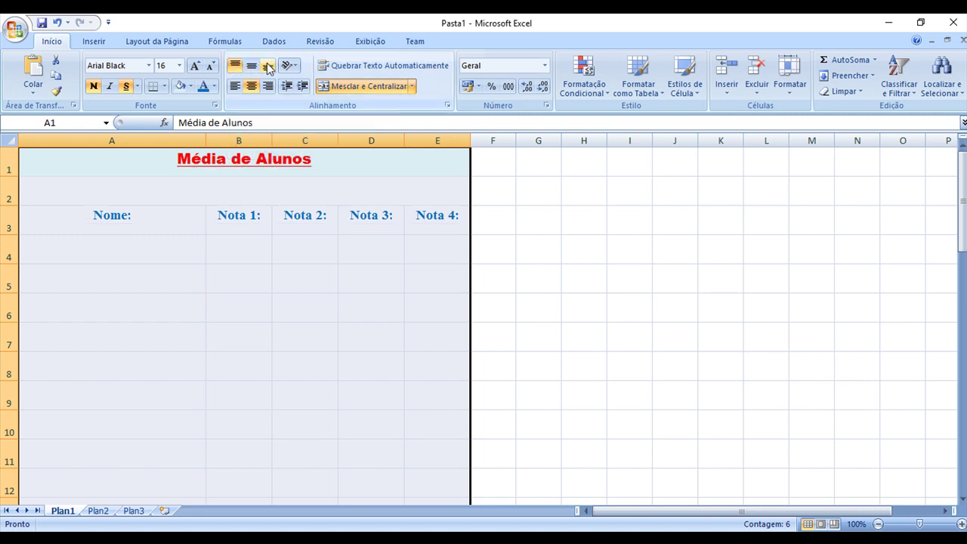
pyautogui.click(268, 67)
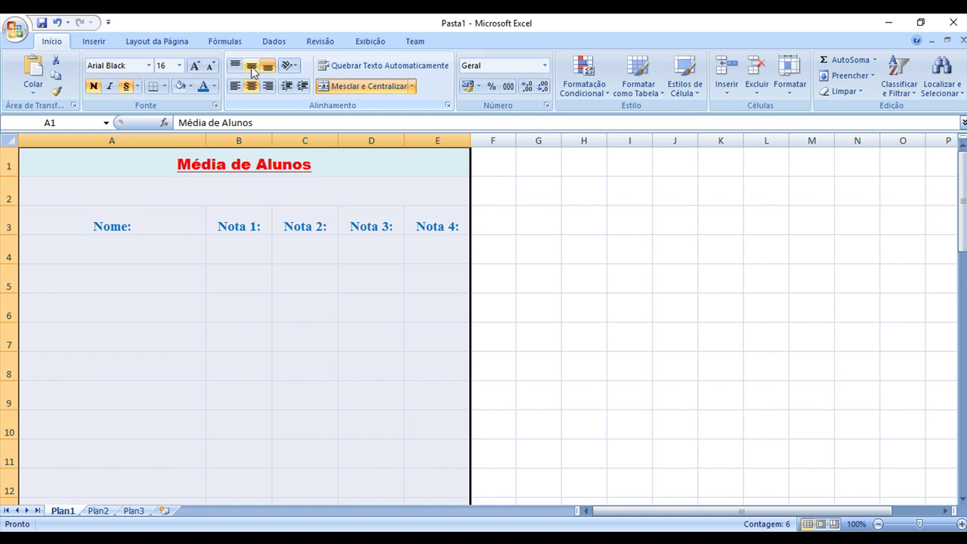
pyautogui.click(251, 67)
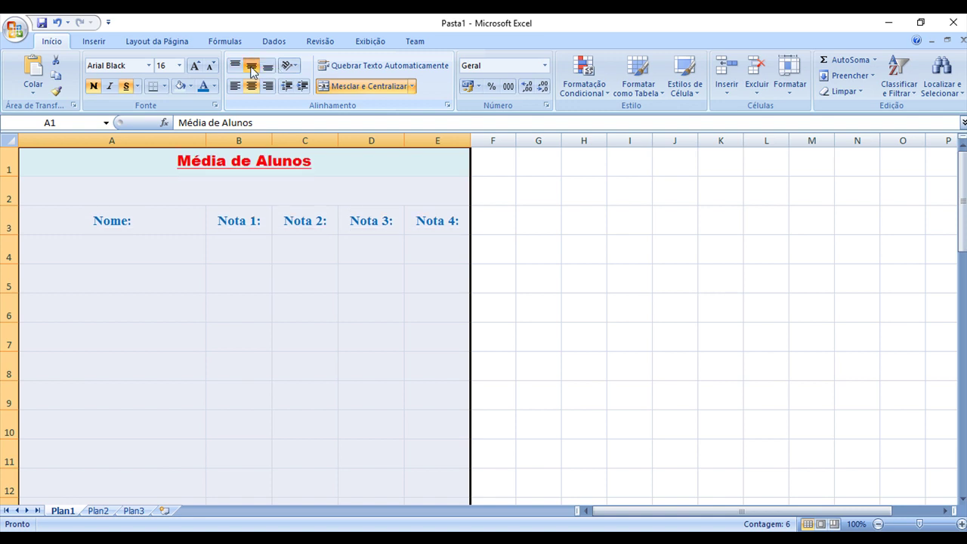
pyautogui.click(234, 86)
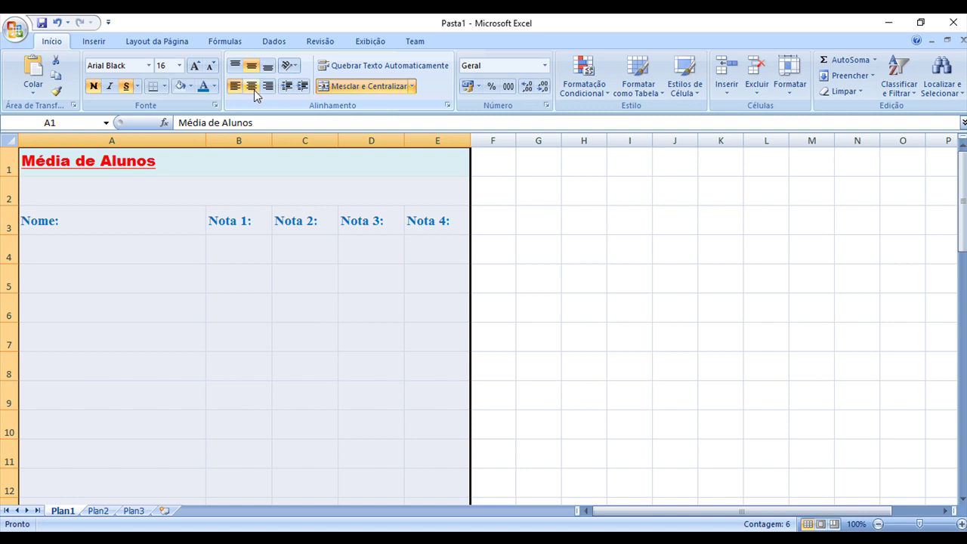
pyautogui.click(252, 87)
pyautogui.click(268, 86)
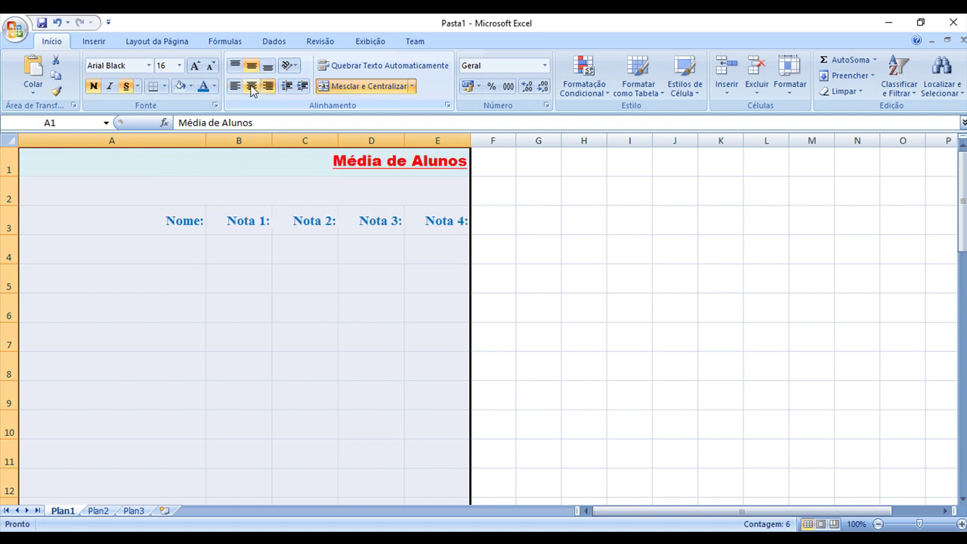
pyautogui.click(251, 86)
pyautogui.click(235, 66)
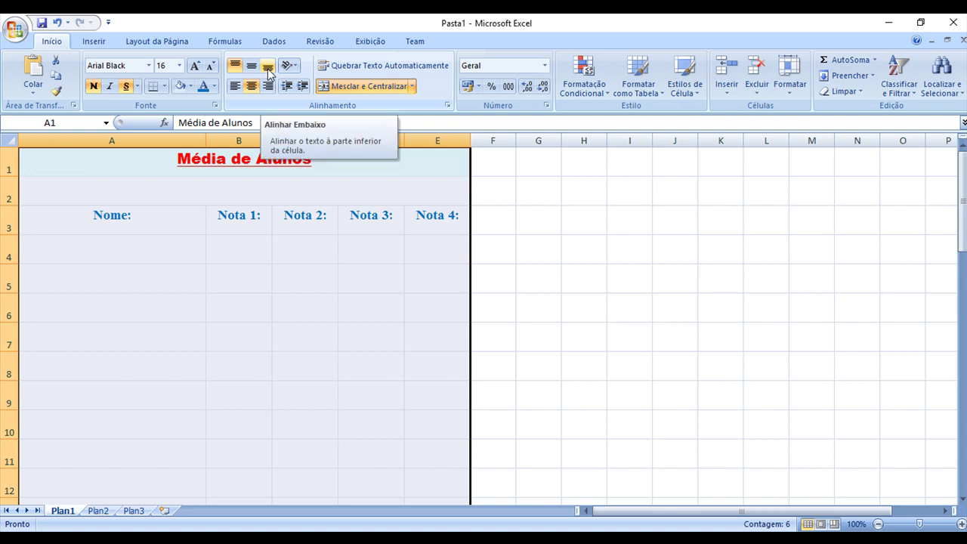
pyautogui.click(269, 70)
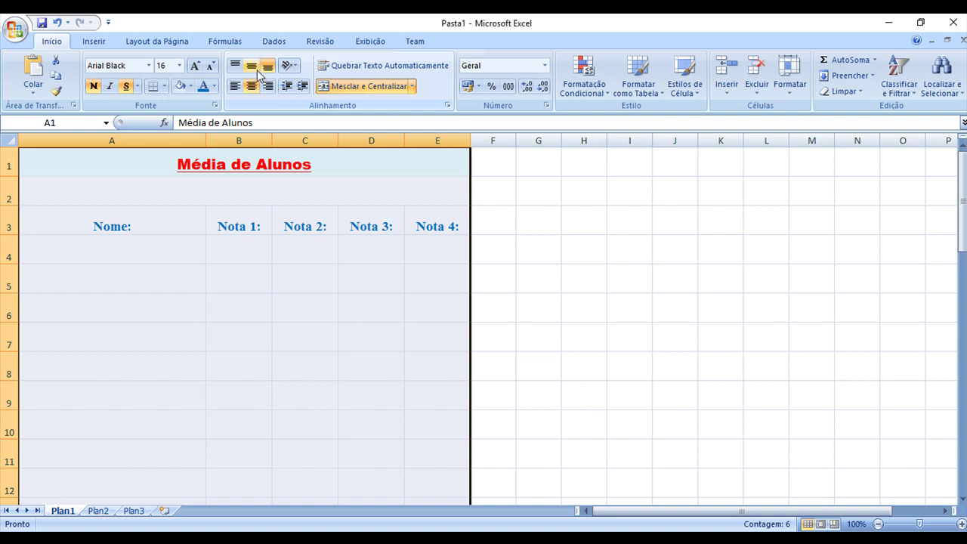
pyautogui.click(254, 68)
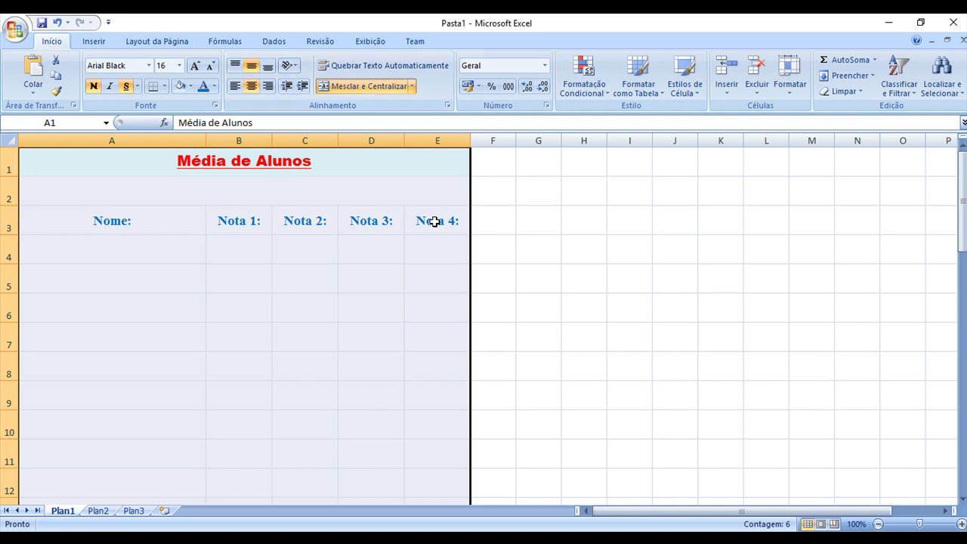
pyautogui.click(383, 246)
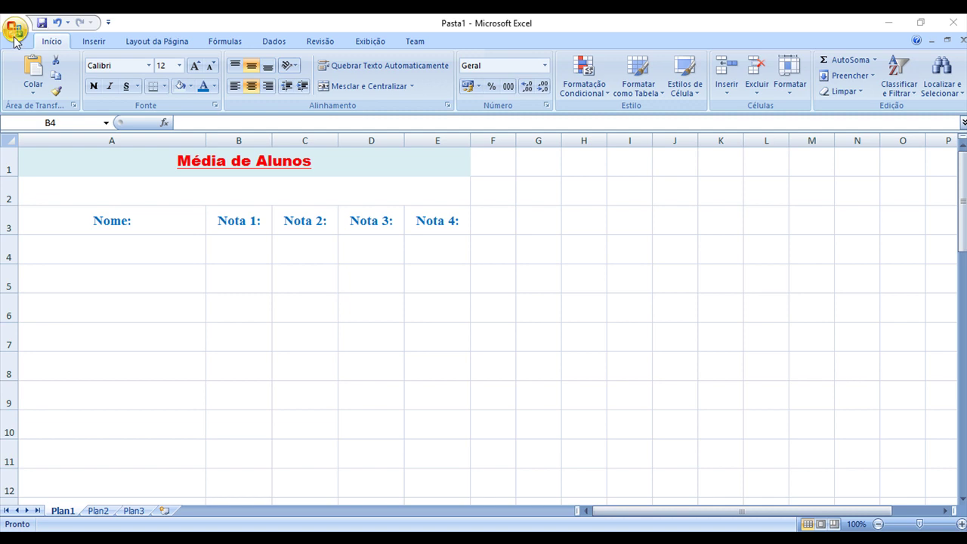
# Start saving the workbook under a name, then cancel the Save As dialog.
pyautogui.click(13, 31)
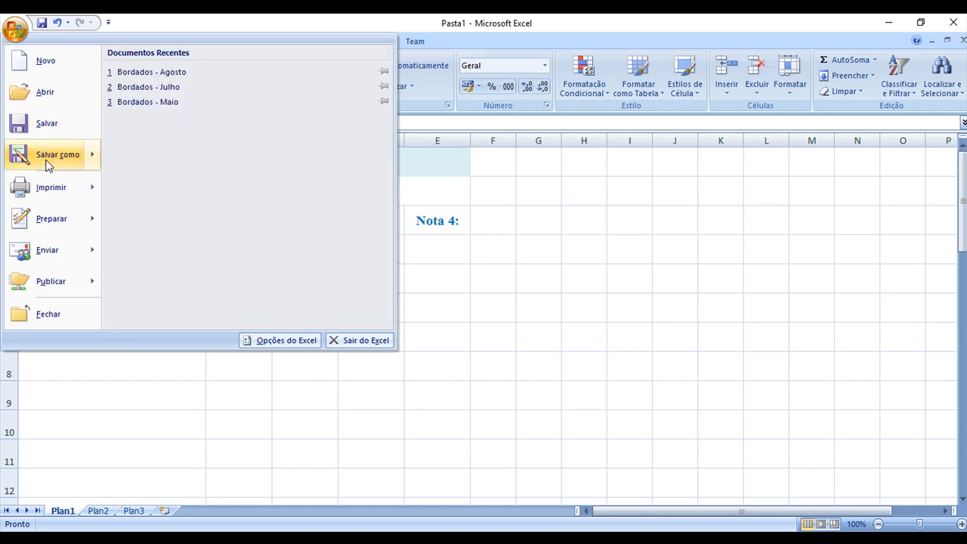
pyautogui.click(214, 21)
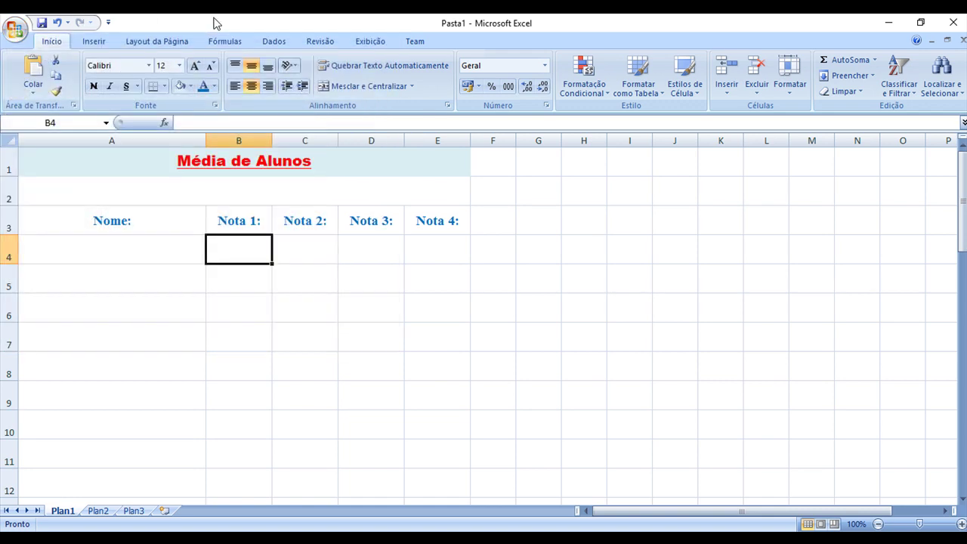
pyautogui.click(42, 23)
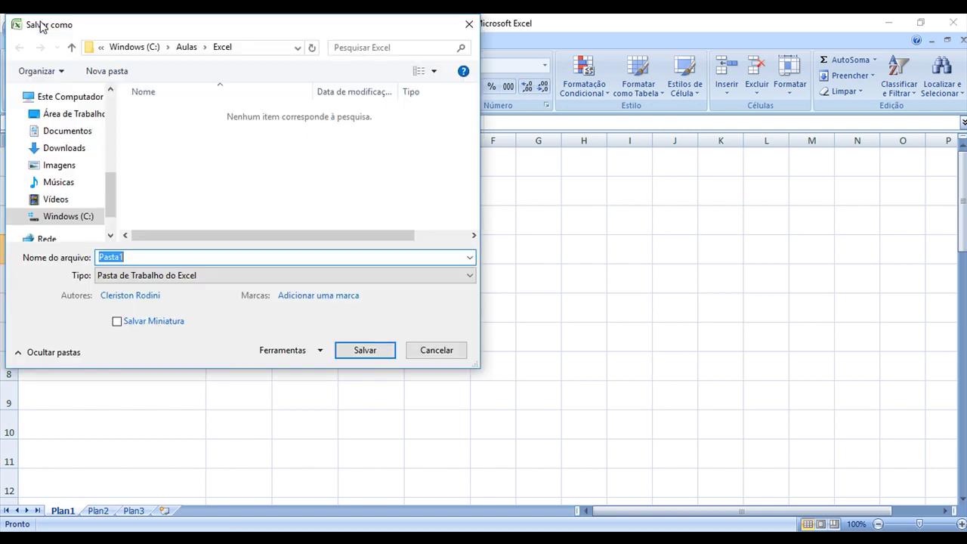
pyautogui.click(437, 350)
# Reopen Salvar como, cancel it again, and show the save-a-copy format list.
pyautogui.click(10, 34)
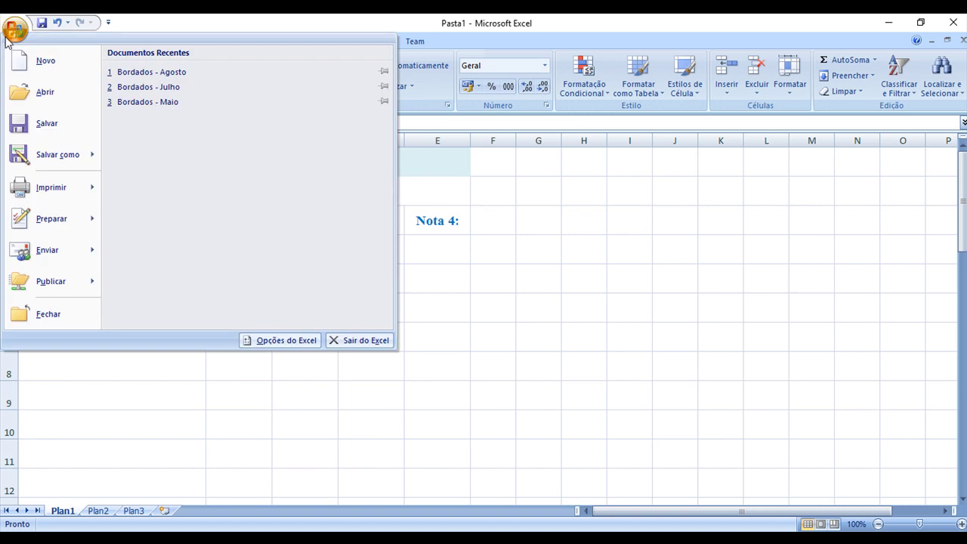
pyautogui.click(13, 130)
pyautogui.moveTo(61, 159)
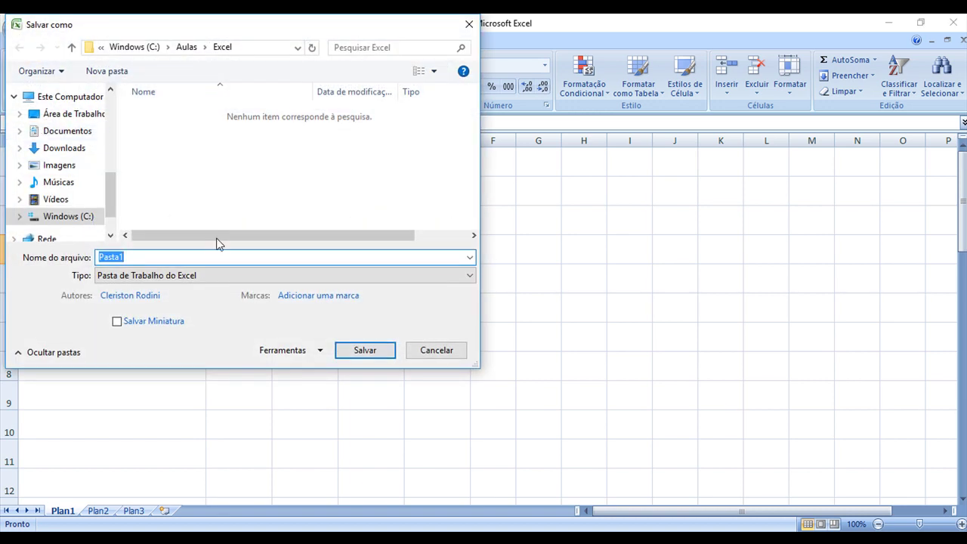
pyautogui.moveTo(193, 25); pyautogui.dragTo(320, 151)
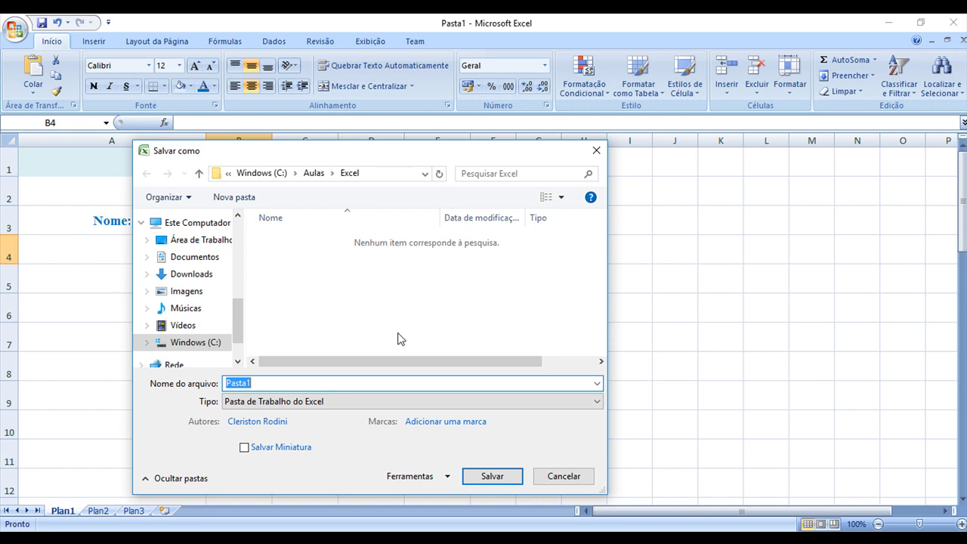
pyautogui.click(573, 476)
pyautogui.click(11, 24)
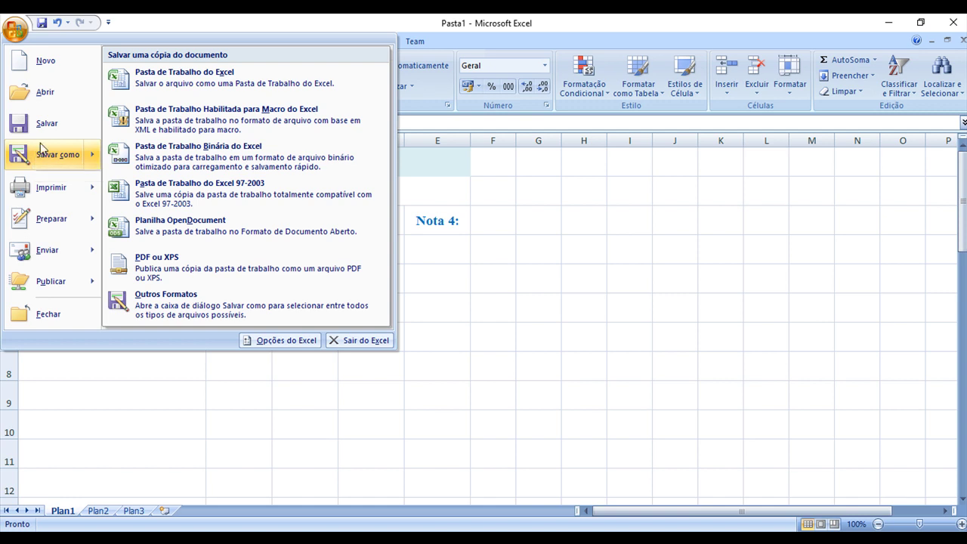
# Start a Save As and enter 'Médias finais' as the file name.
pyautogui.click(260, 25)
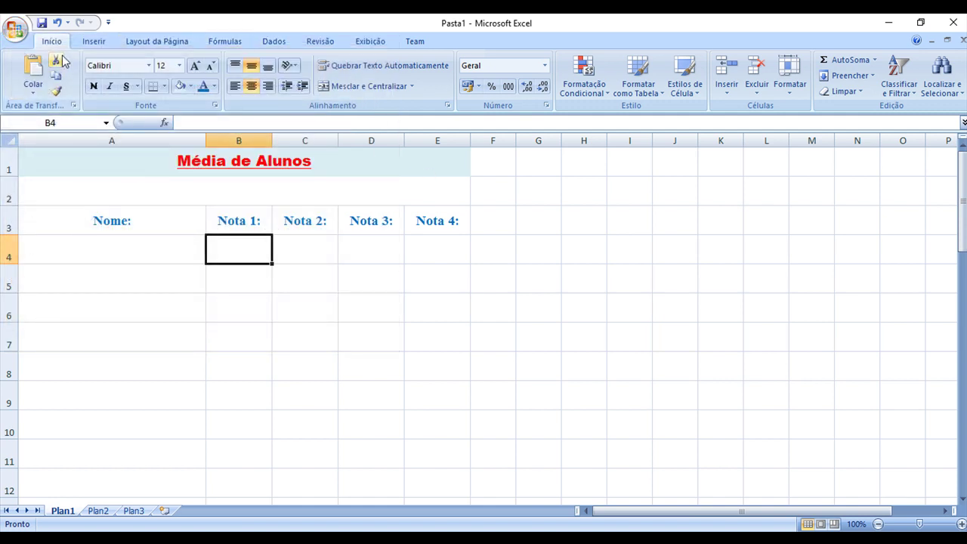
pyautogui.click(42, 24)
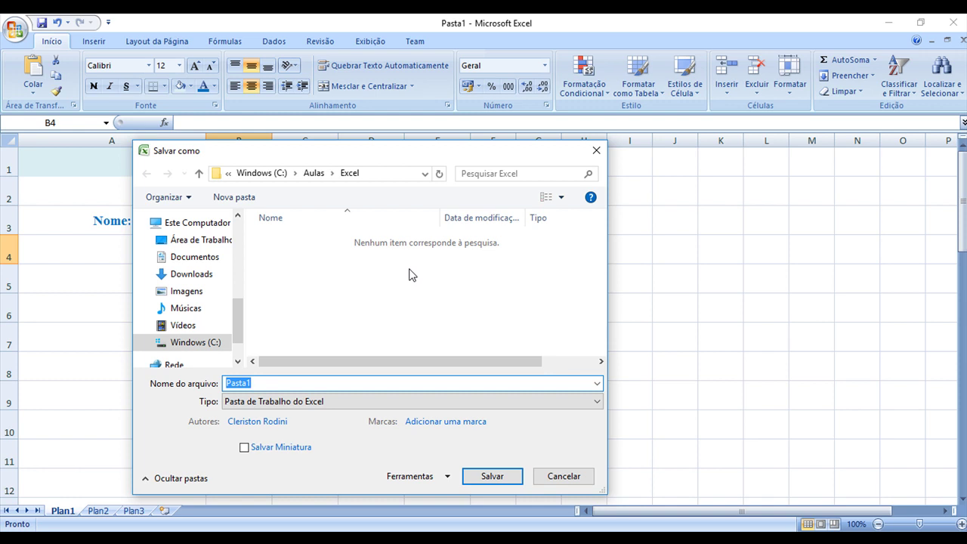
pyautogui.write('M')
pyautogui.write('édias')
pyautogui.write(' finais')
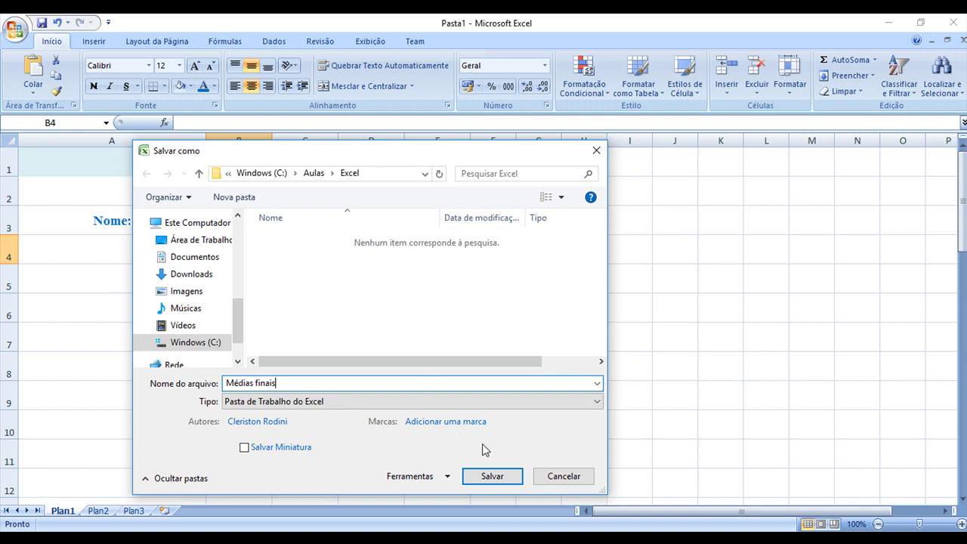
# Browse to C:\Aulas\Excel and save the workbook there.
pyautogui.click(314, 173)
pyautogui.click(289, 240)
pyautogui.doubleClick(288, 240)
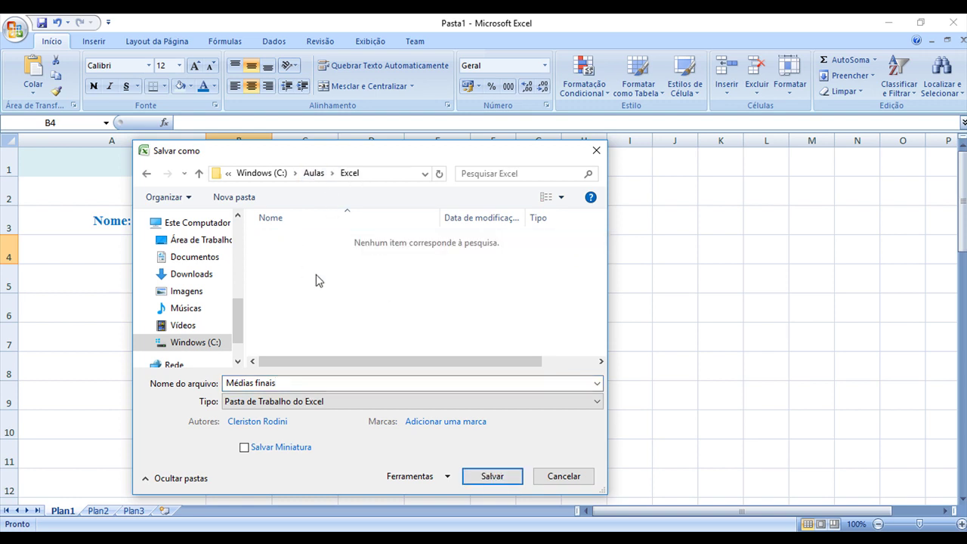
pyautogui.click(383, 175)
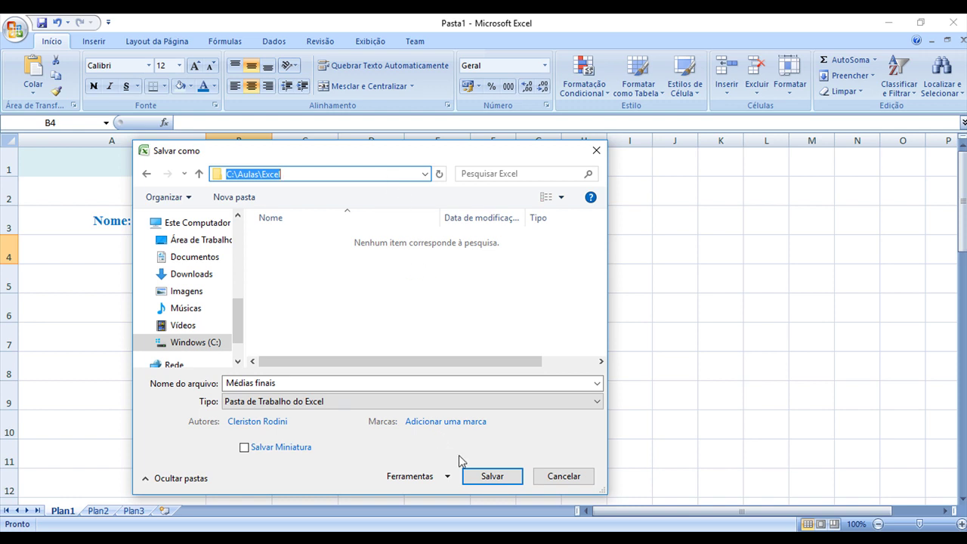
pyautogui.click(350, 250)
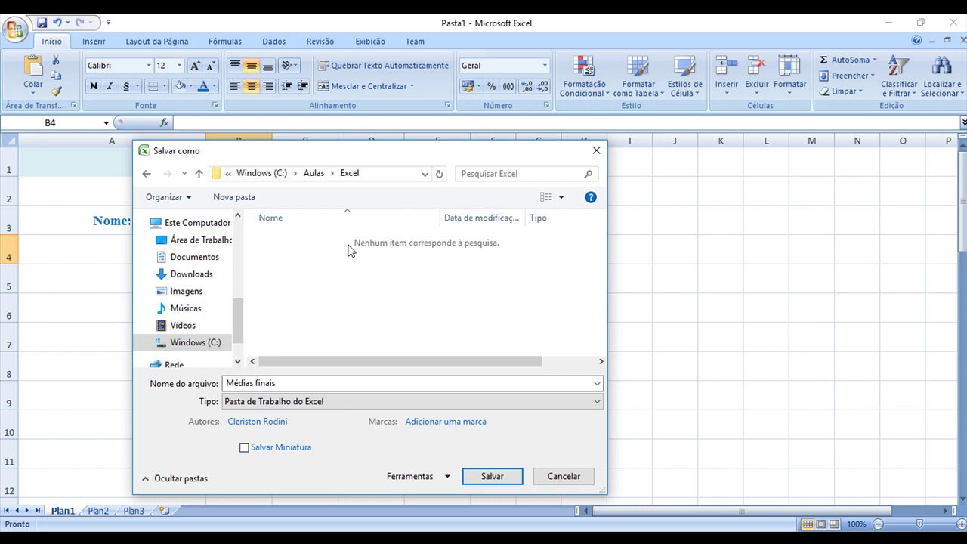
pyautogui.click(488, 478)
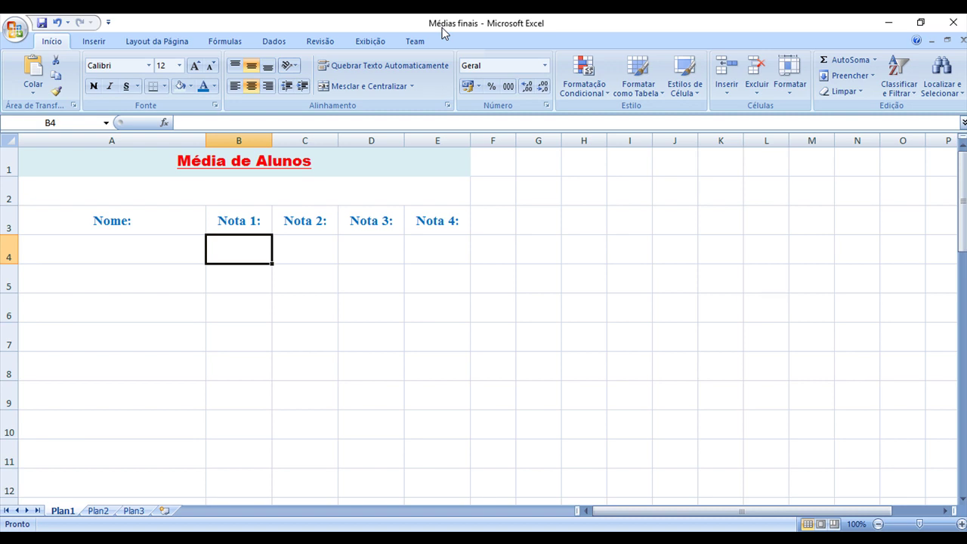
# Fill row 2 light blue and the header cells in row 3 light green.
pyautogui.click(246, 194)
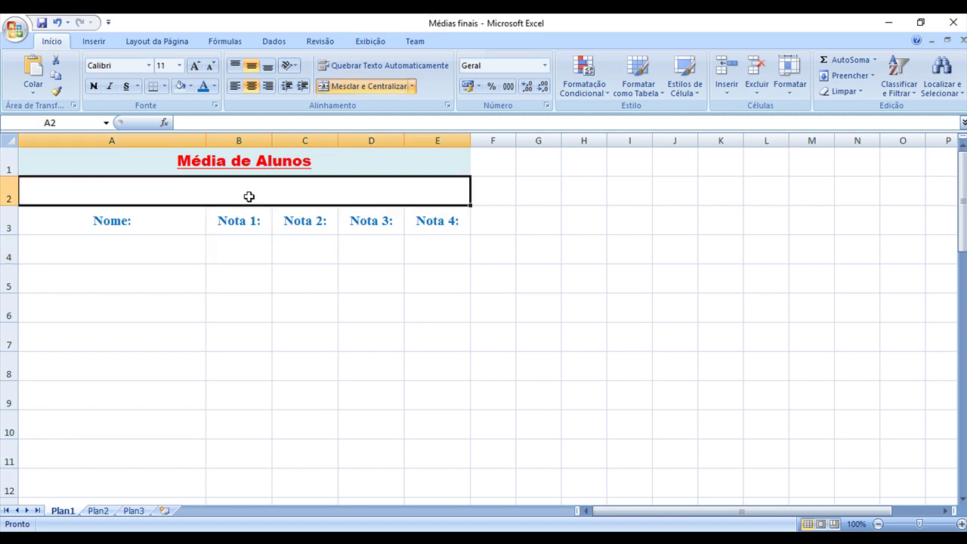
pyautogui.click(190, 86)
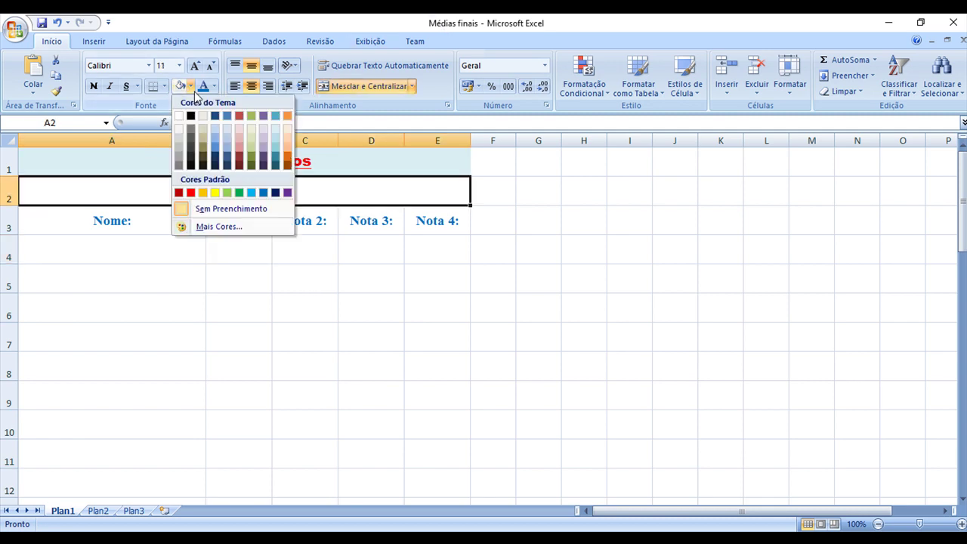
pyautogui.click(216, 133)
pyautogui.moveTo(131, 216); pyautogui.dragTo(421, 220)
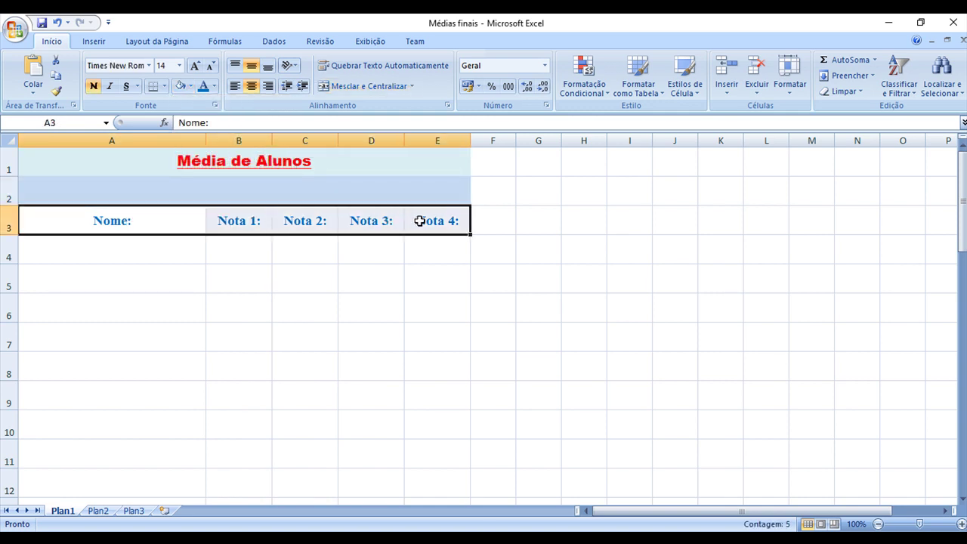
pyautogui.click(190, 86)
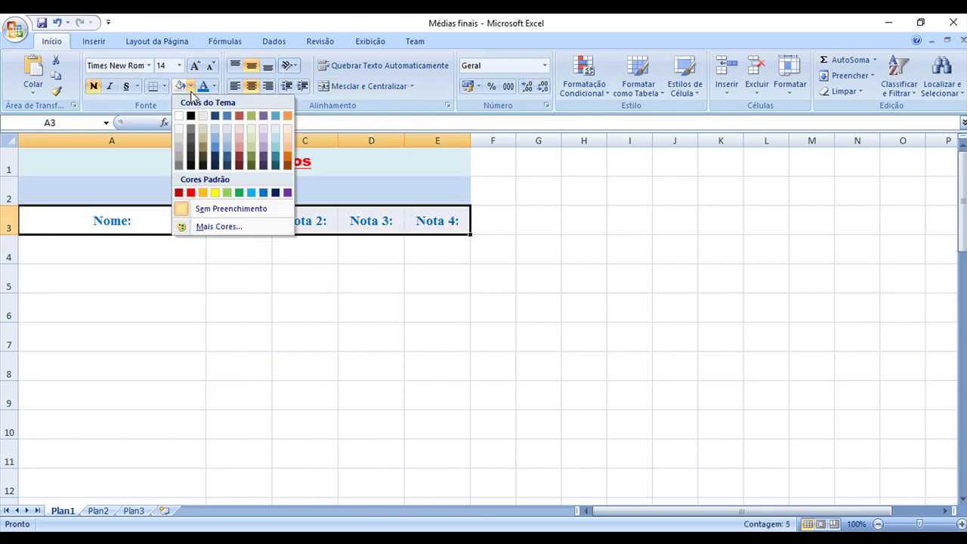
pyautogui.click(227, 193)
# Merge cells A4 through E4 into one cell.
pyautogui.click(140, 257)
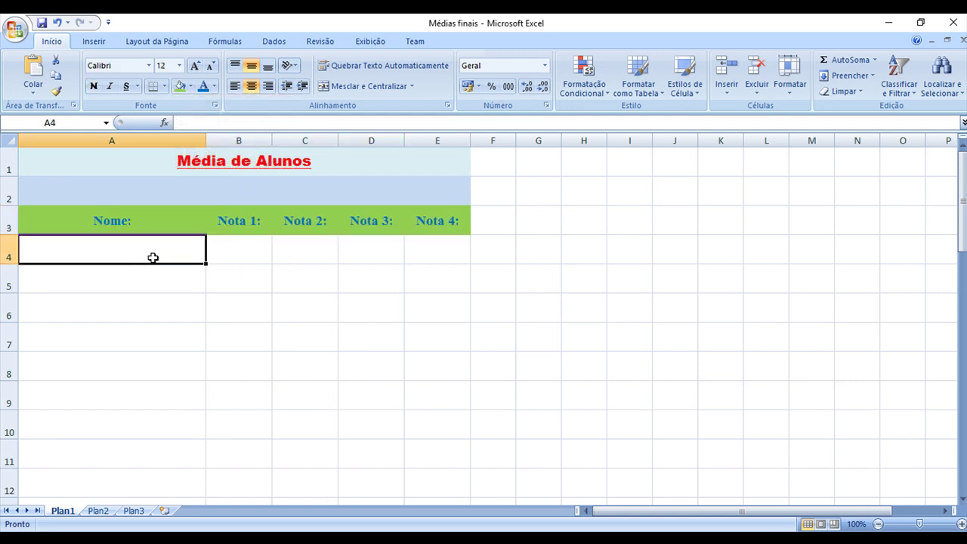
pyautogui.scroll(-3, 223, 293)
pyautogui.scroll(-4, 220, 302)
pyautogui.scroll(-2, 221, 370)
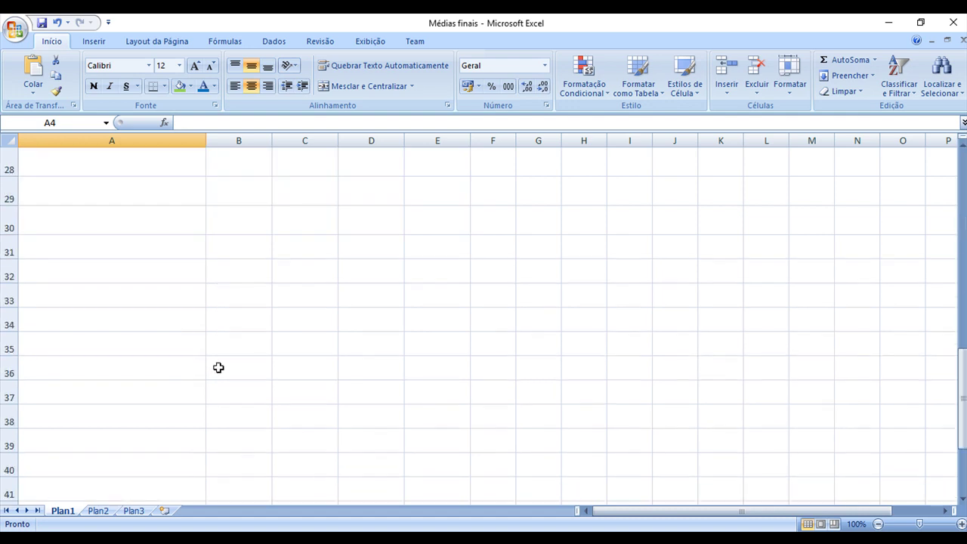
pyautogui.scroll(4, 222, 365)
pyautogui.scroll(4, 220, 361)
pyautogui.scroll(1, 214, 347)
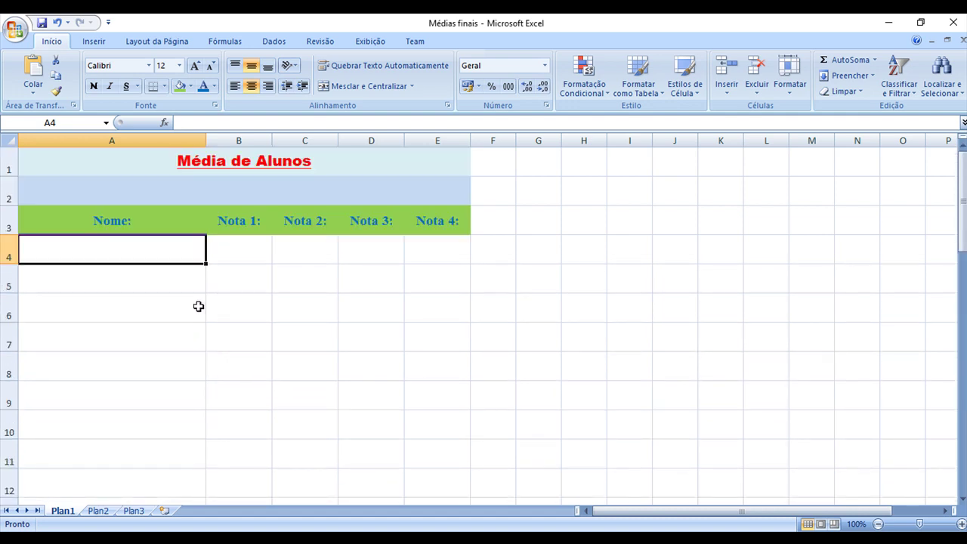
pyautogui.moveTo(170, 255); pyautogui.dragTo(424, 250)
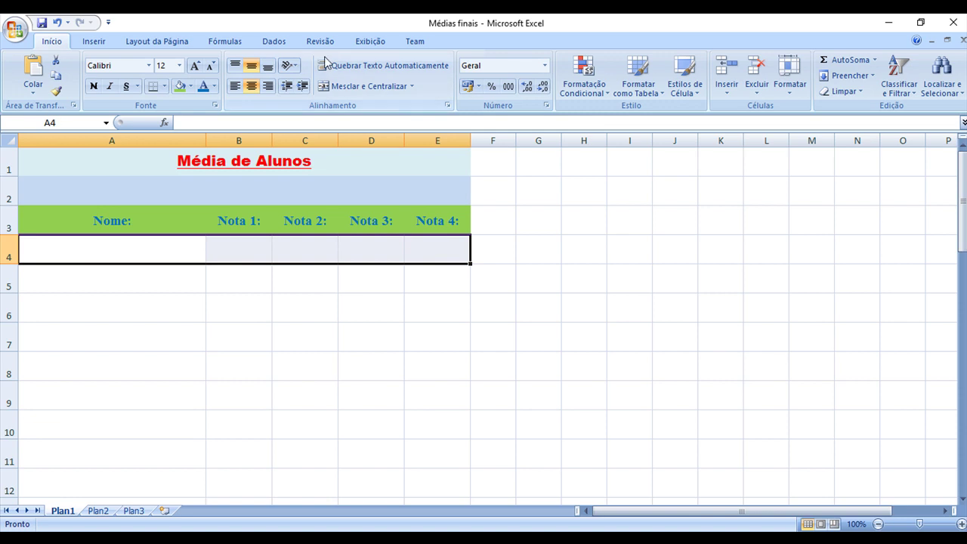
pyautogui.click(345, 88)
# Fill the data range A5:E25 with Verde-água, Ênfase 5, Mais Claro 40%.
pyautogui.click(136, 287)
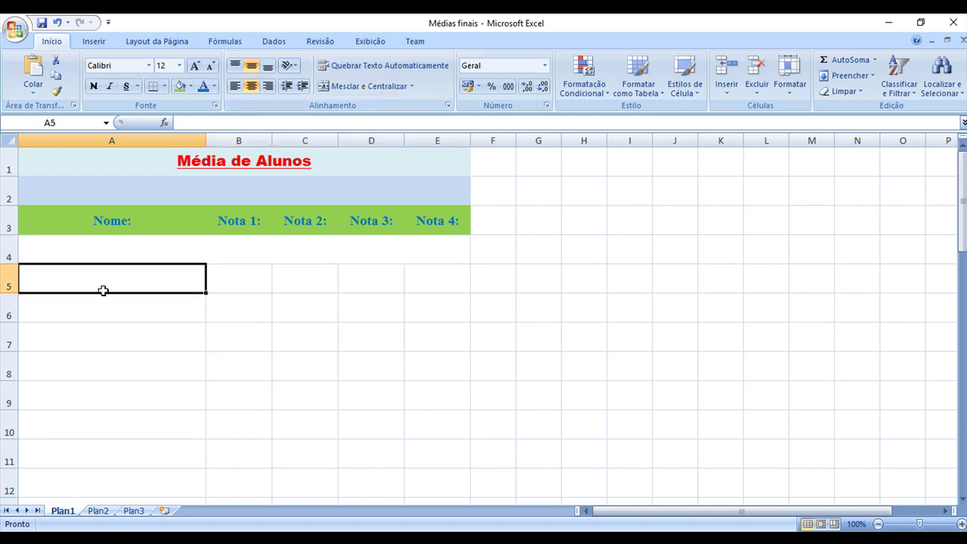
pyautogui.scroll(-1, 95, 302)
pyautogui.scroll(-5, 101, 304)
pyautogui.scroll(-1, 101, 305)
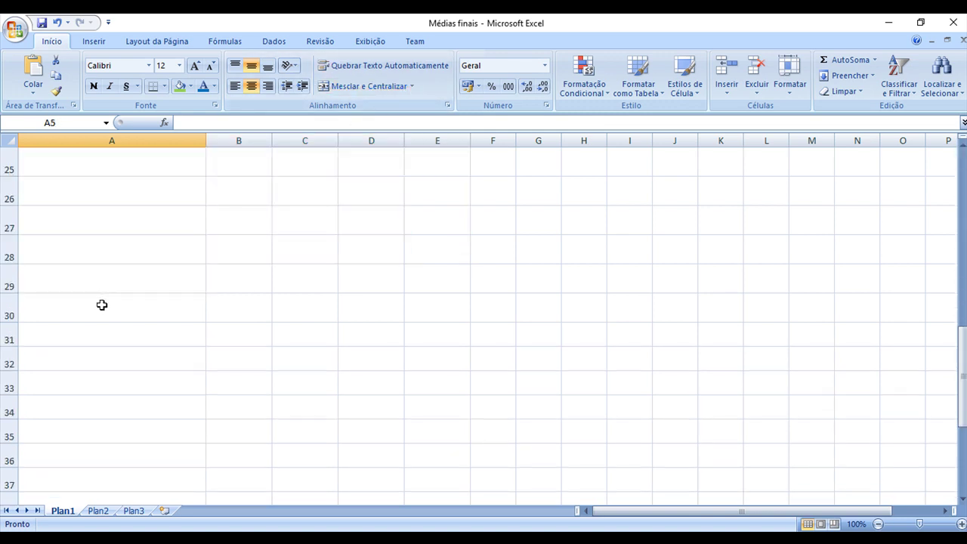
pyautogui.keyDown('shift'); pyautogui.click(69, 257); pyautogui.keyUp('shift')
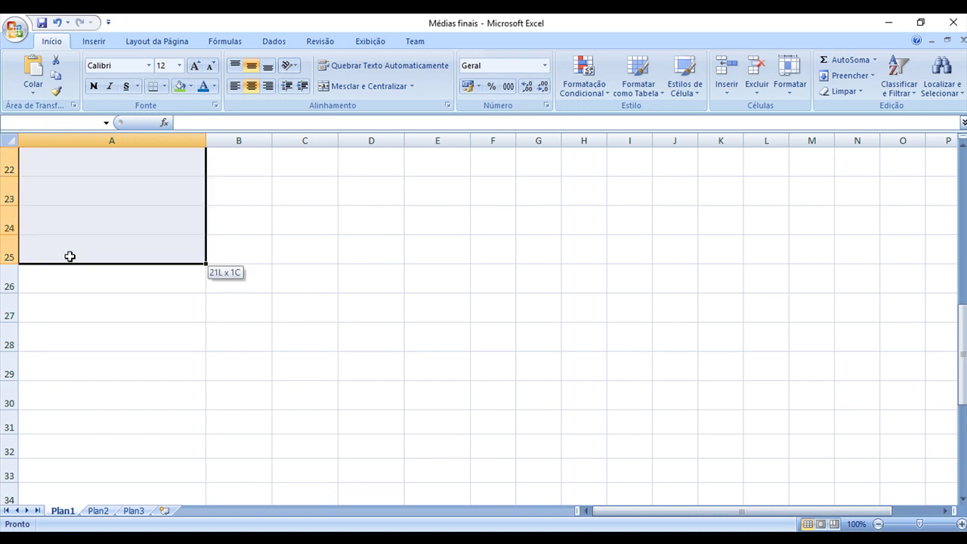
pyautogui.scroll(4, 404, 257)
pyautogui.scroll(3, 406, 256)
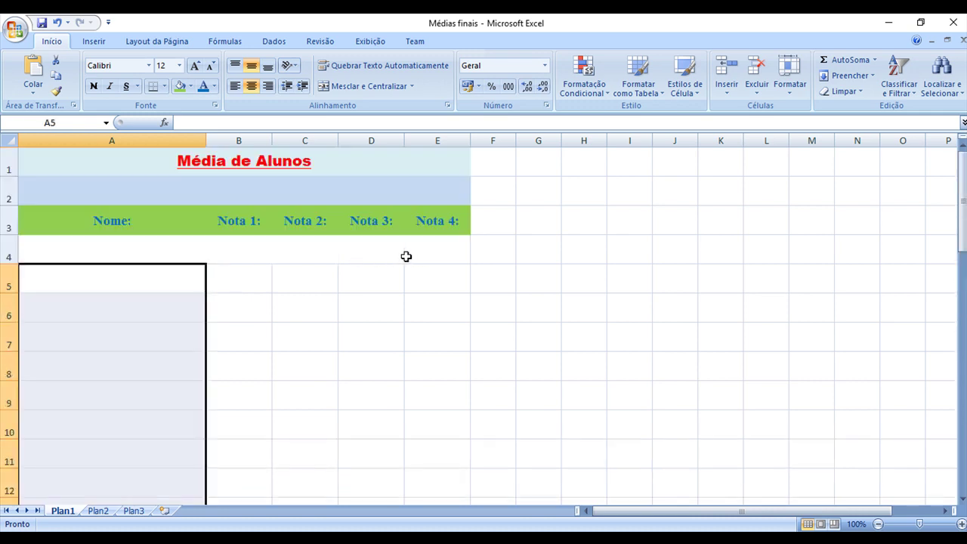
pyautogui.scroll(-3, 441, 265)
pyautogui.scroll(-4, 443, 268)
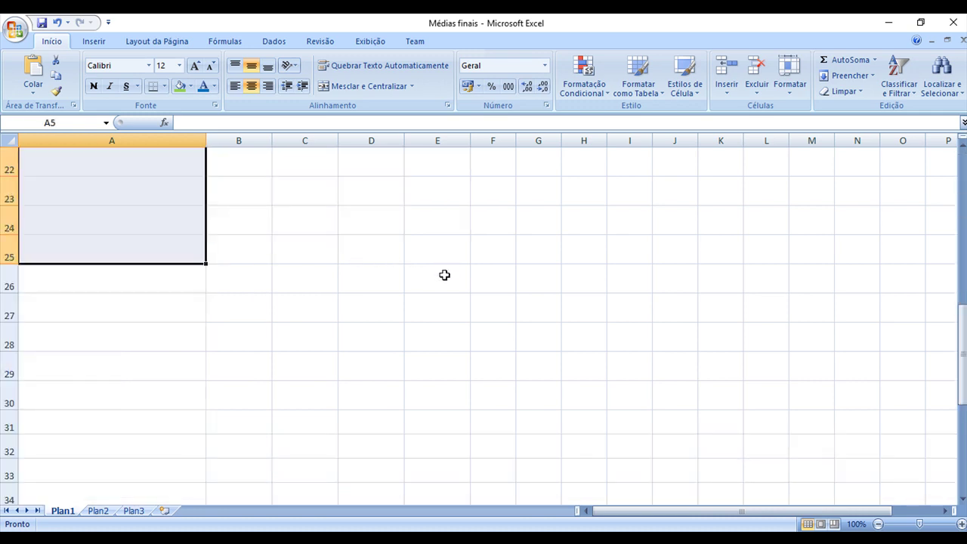
pyautogui.keyDown('shift'); pyautogui.click(444, 248); pyautogui.keyUp('shift')
pyautogui.scroll(7, 443, 250)
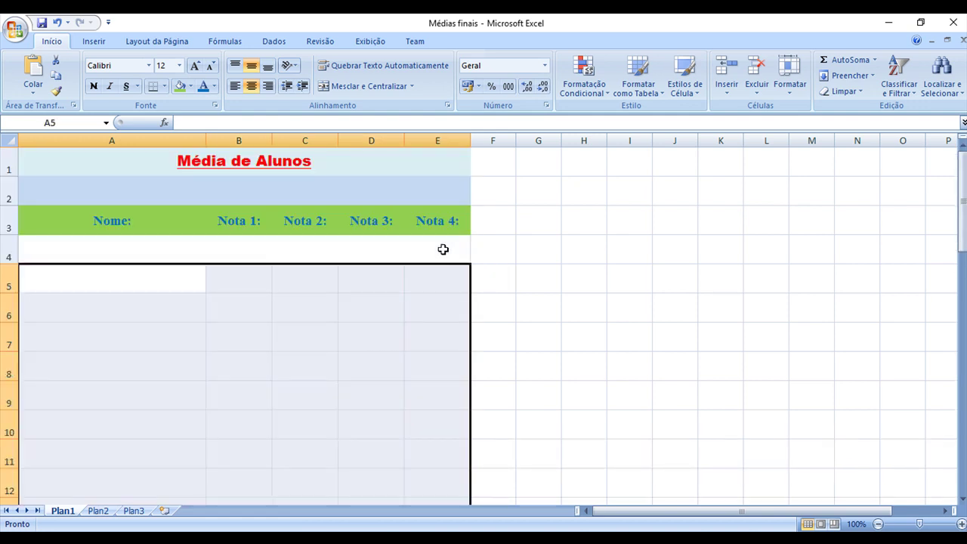
pyautogui.click(191, 86)
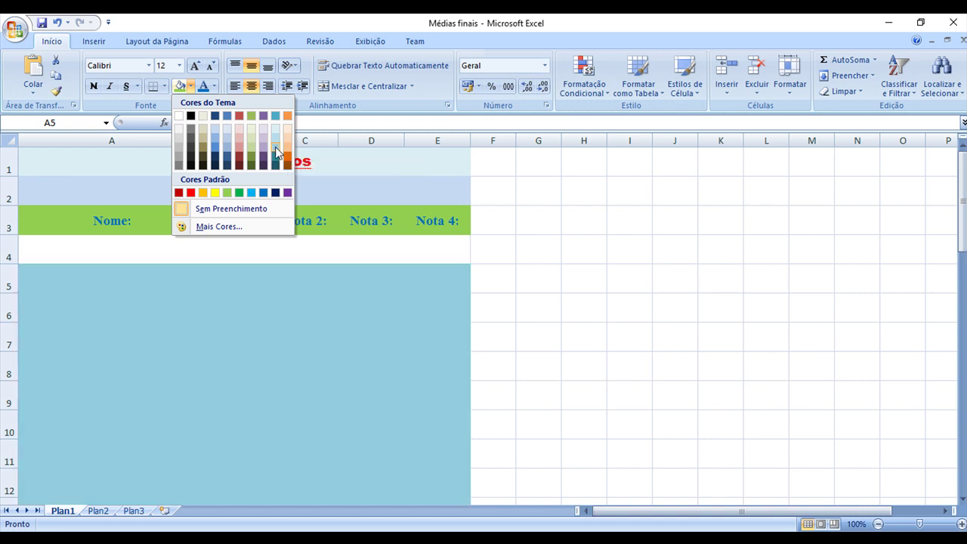
pyautogui.click(276, 151)
pyautogui.click(249, 287)
# Give the merged A4:E4 spacer an orange fill from Cores Padrão.
pyautogui.click(156, 290)
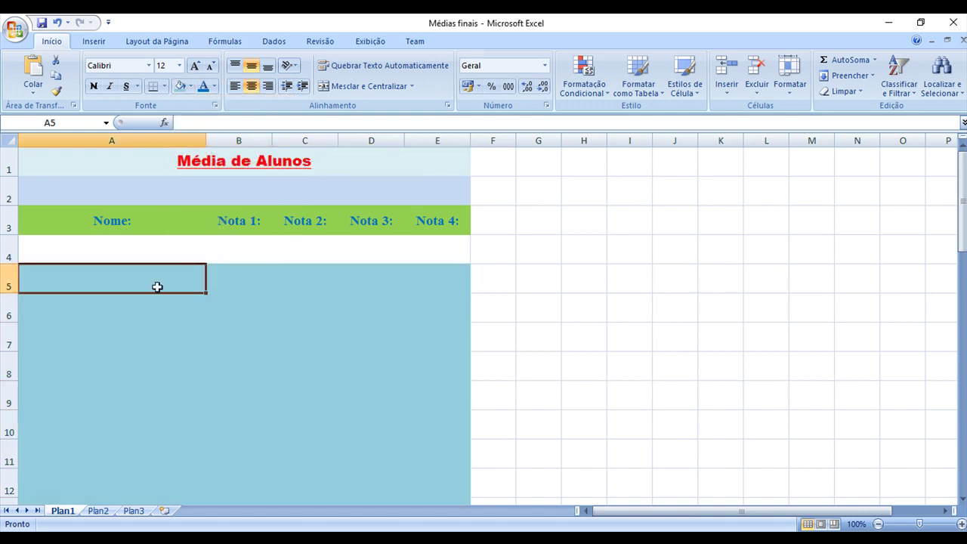
pyautogui.click(436, 250)
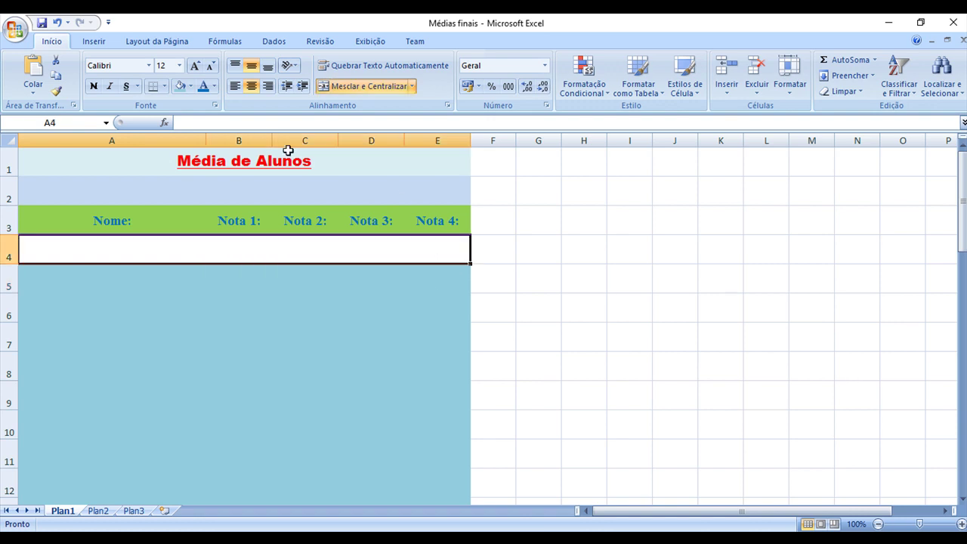
pyautogui.click(190, 86)
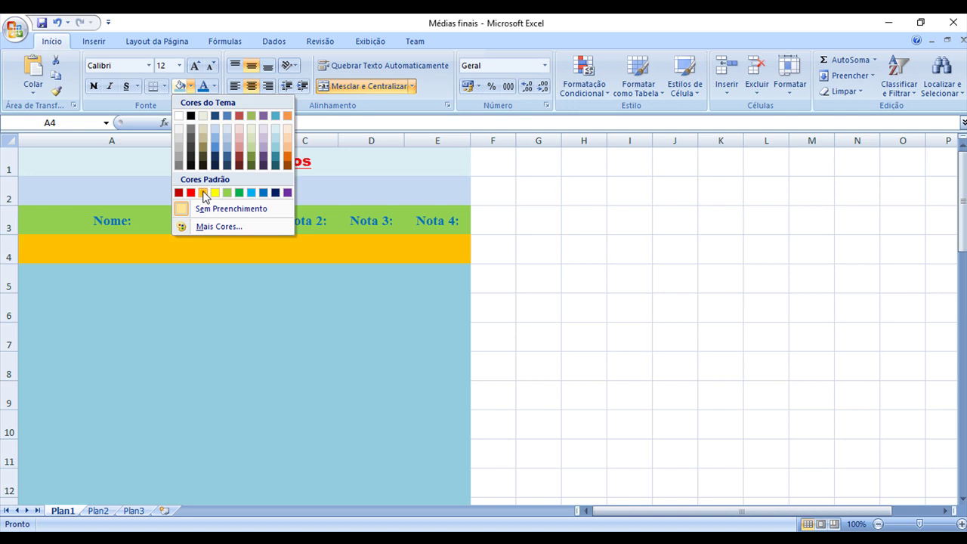
pyautogui.click(203, 194)
pyautogui.click(224, 289)
pyautogui.click(378, 257)
pyautogui.click(324, 319)
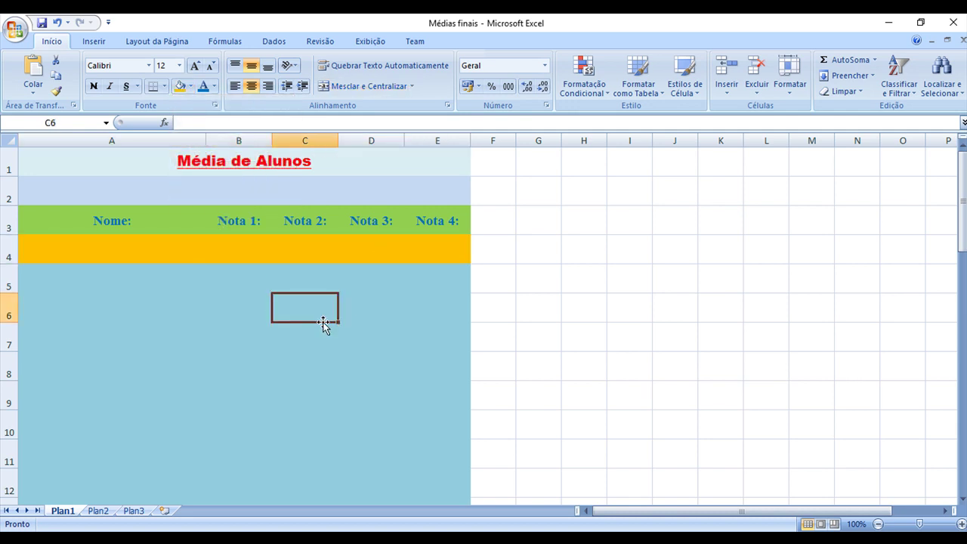